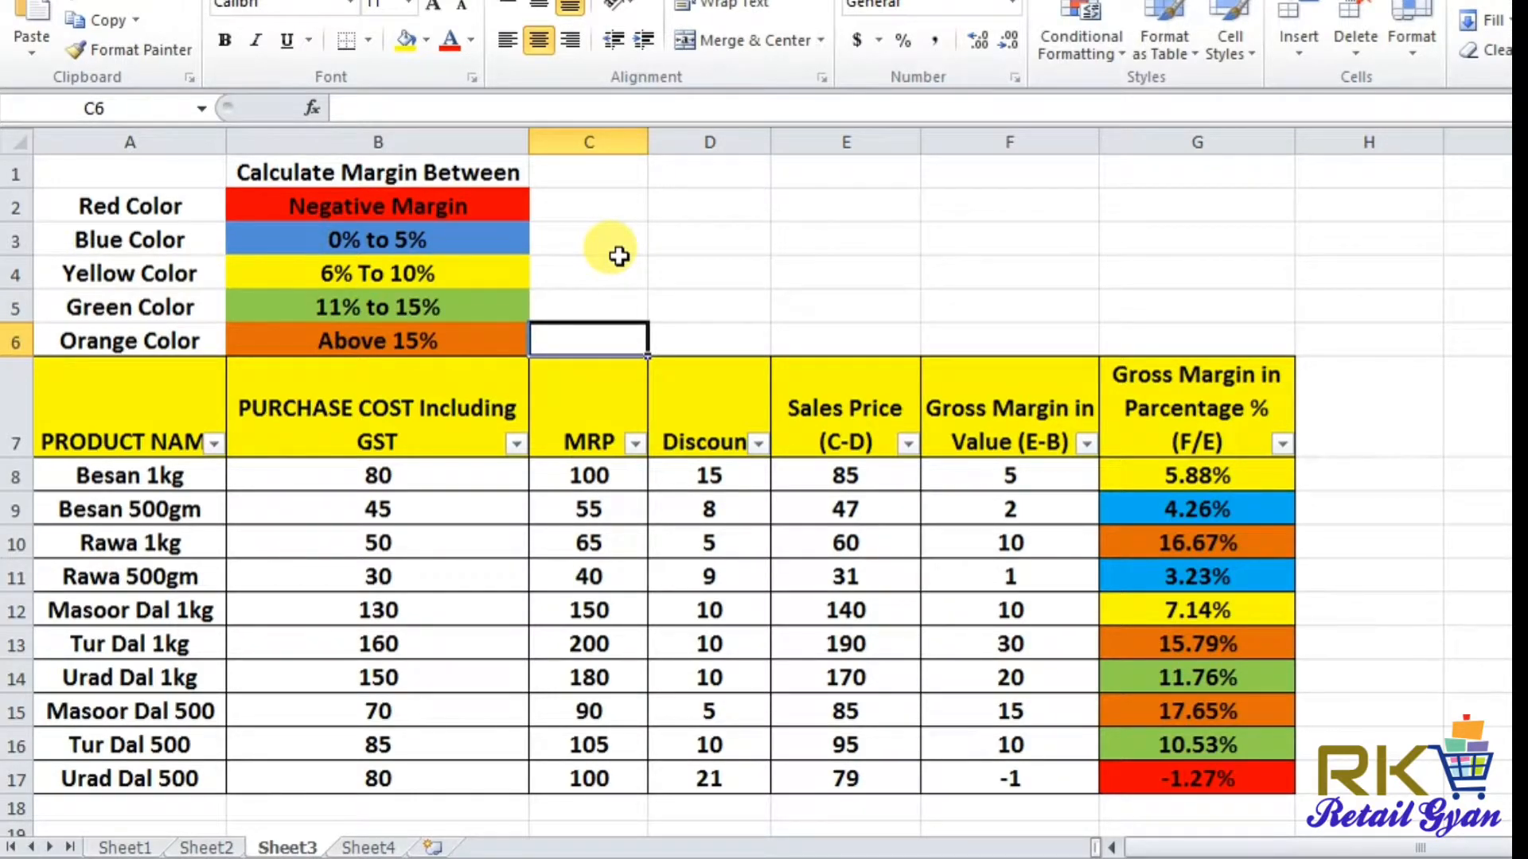
# Remove the filter from the product table's header row 7
pyautogui.press('Left')
pyautogui.press('Left')
pyautogui.press('Down')
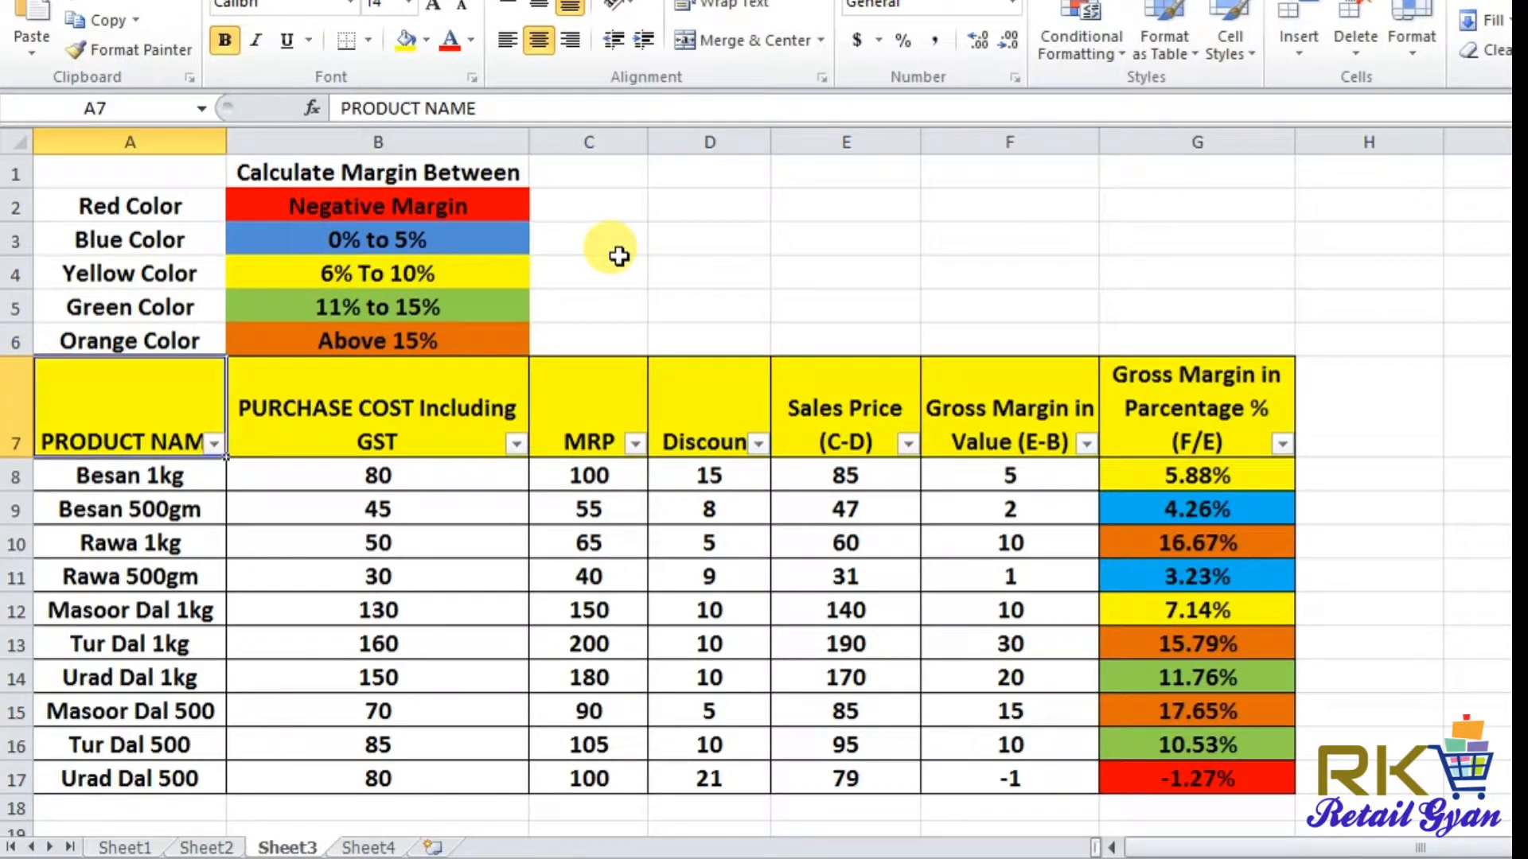
pyautogui.hotkey('ctrl', 'shift', 'l')
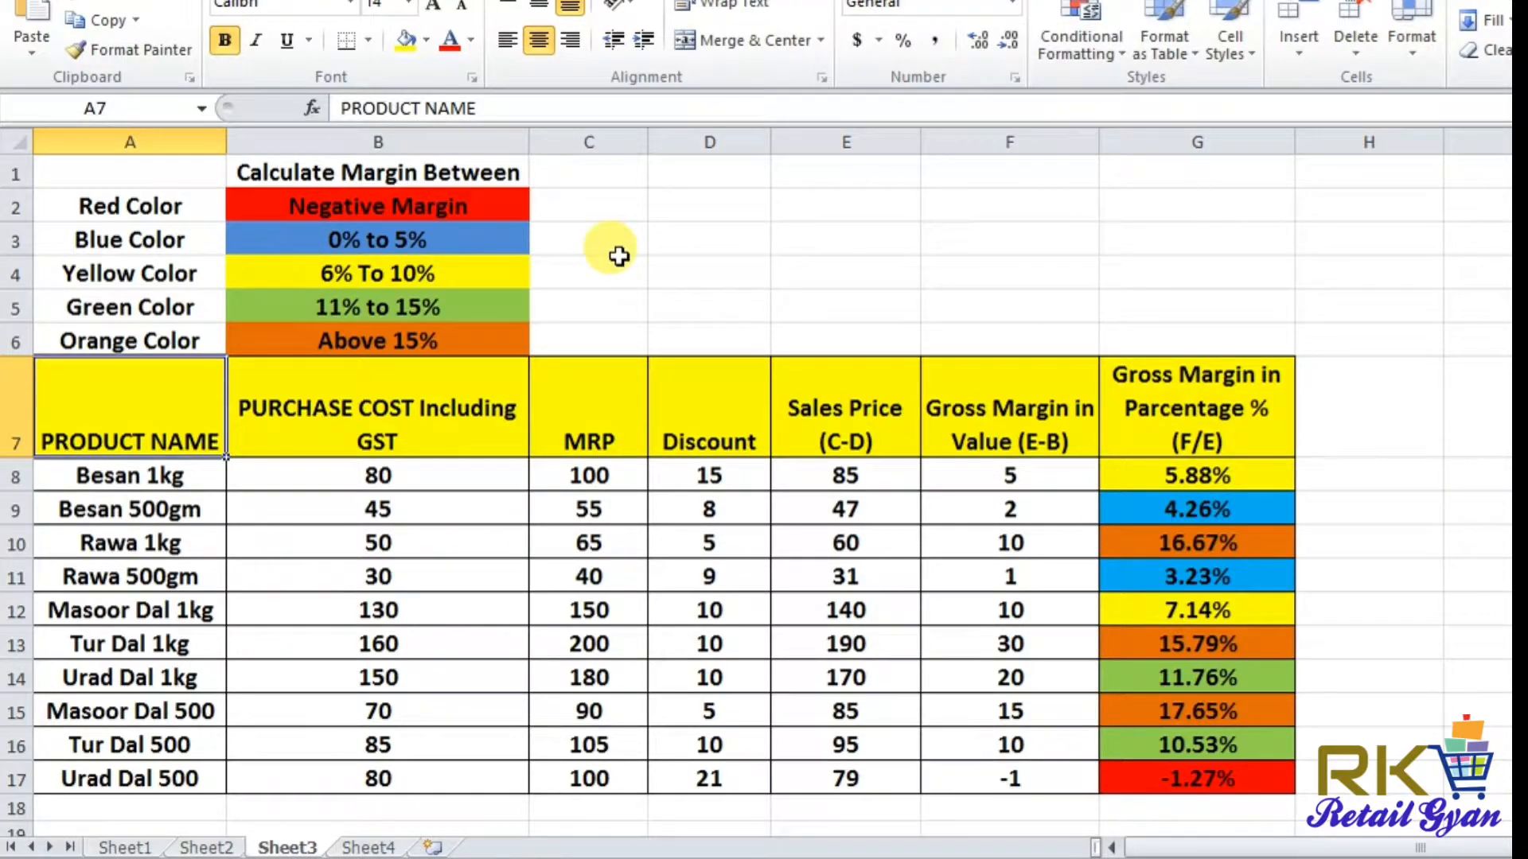
# Examine the table's column headers from purchase cost to gross margin percentage and the formula in G8
pyautogui.press('Right')
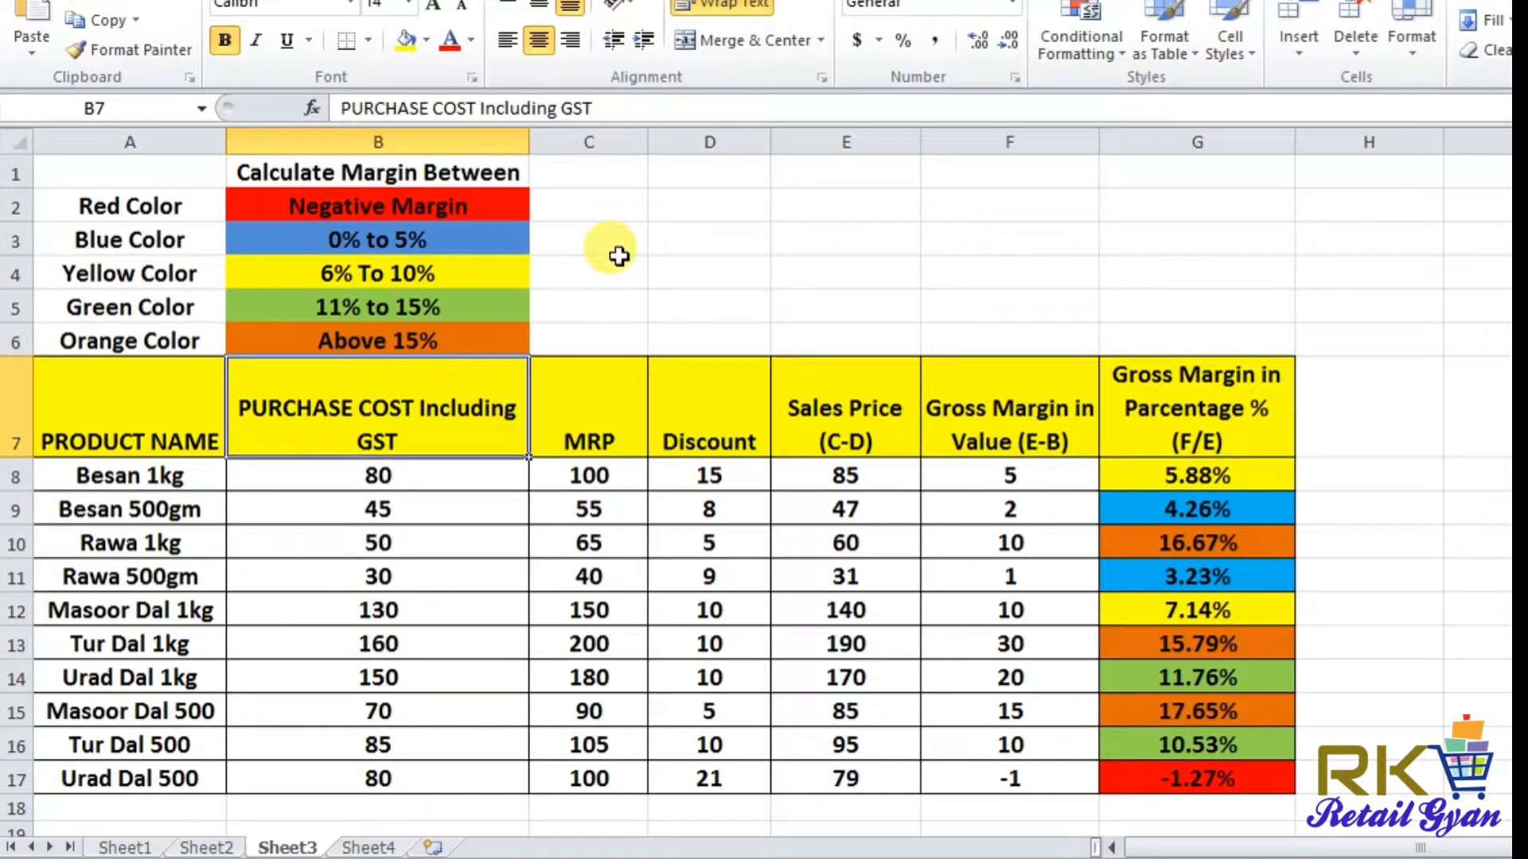
pyautogui.press('Right')
pyautogui.press('Right')
pyautogui.press('Right')
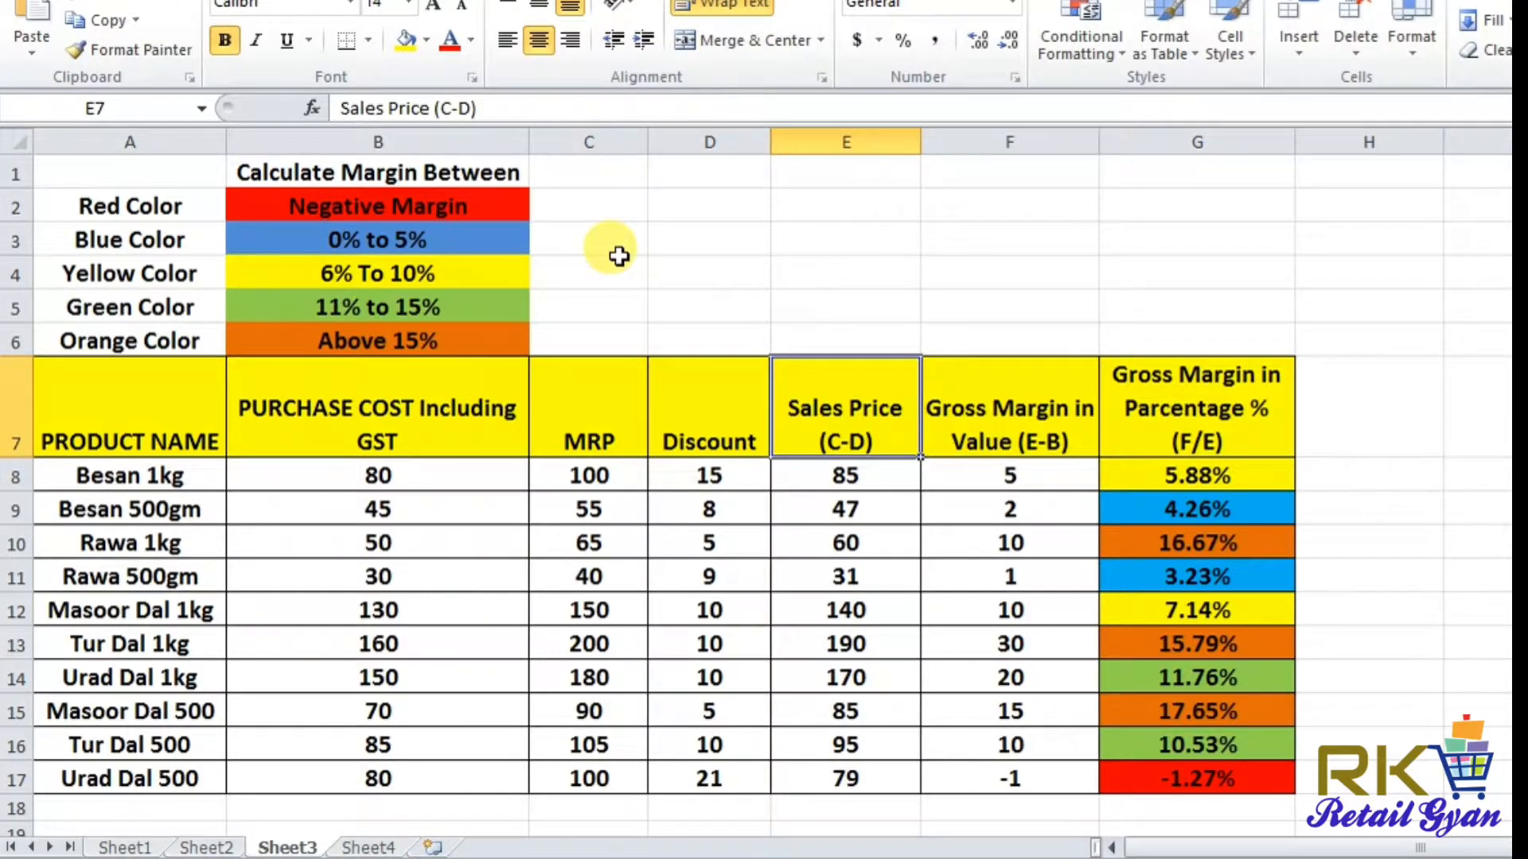
pyautogui.press('Left')
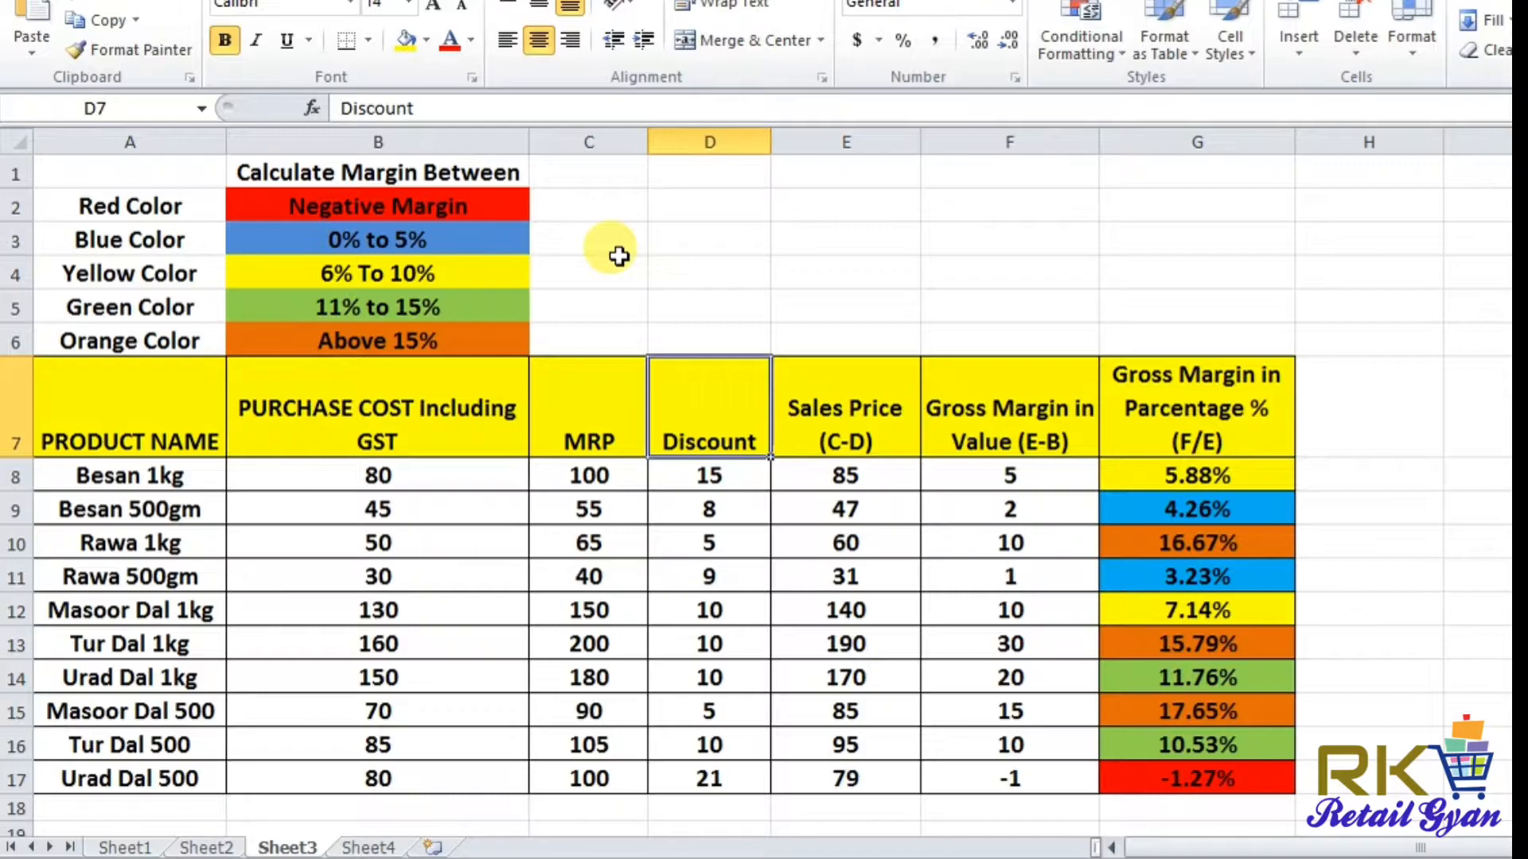
pyautogui.press('Right')
pyautogui.press('Right')
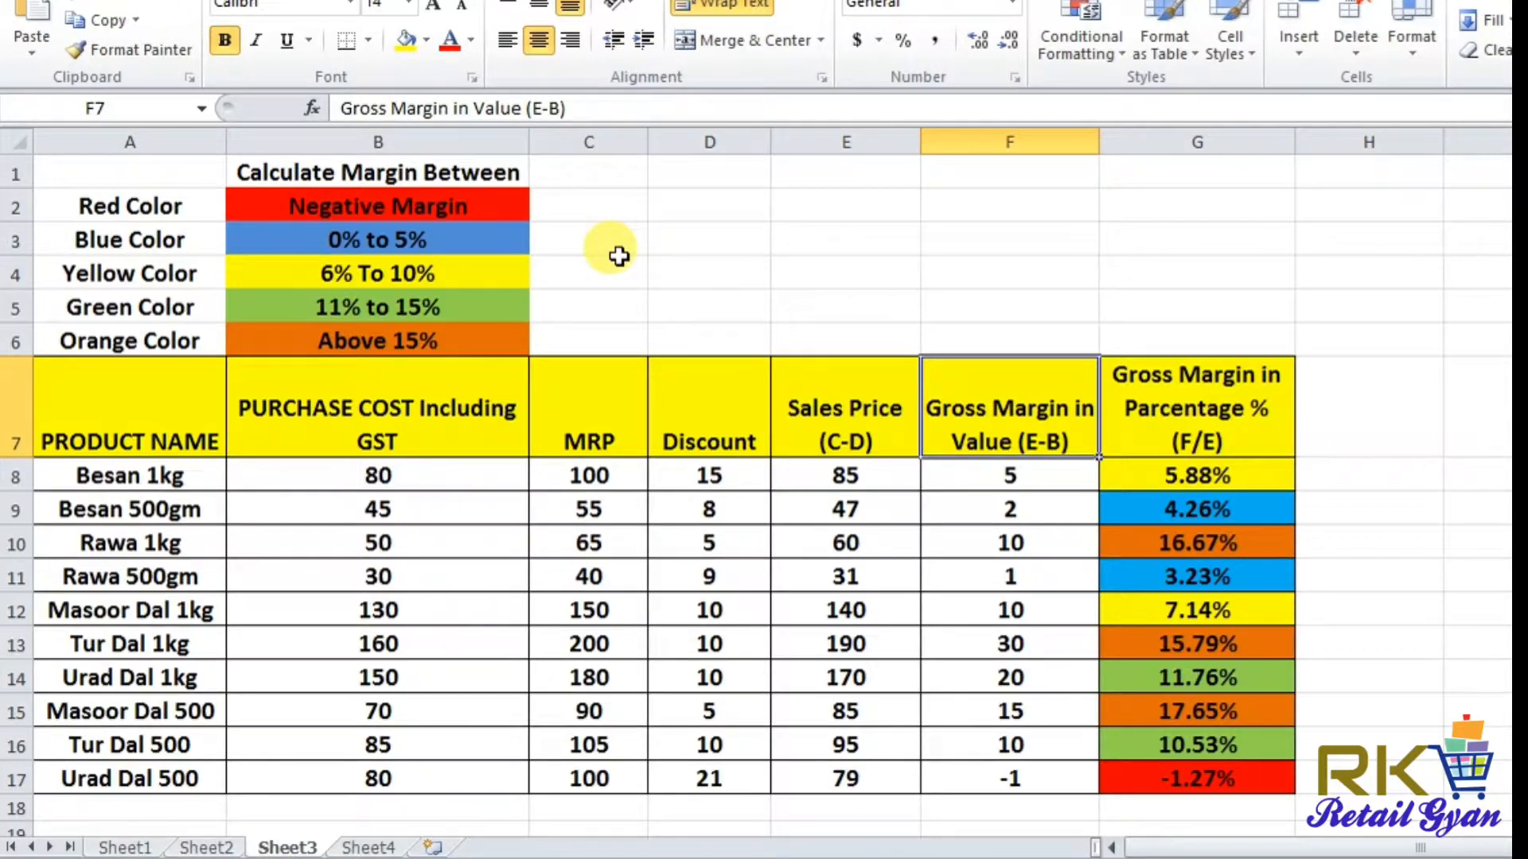
pyautogui.press('Right')
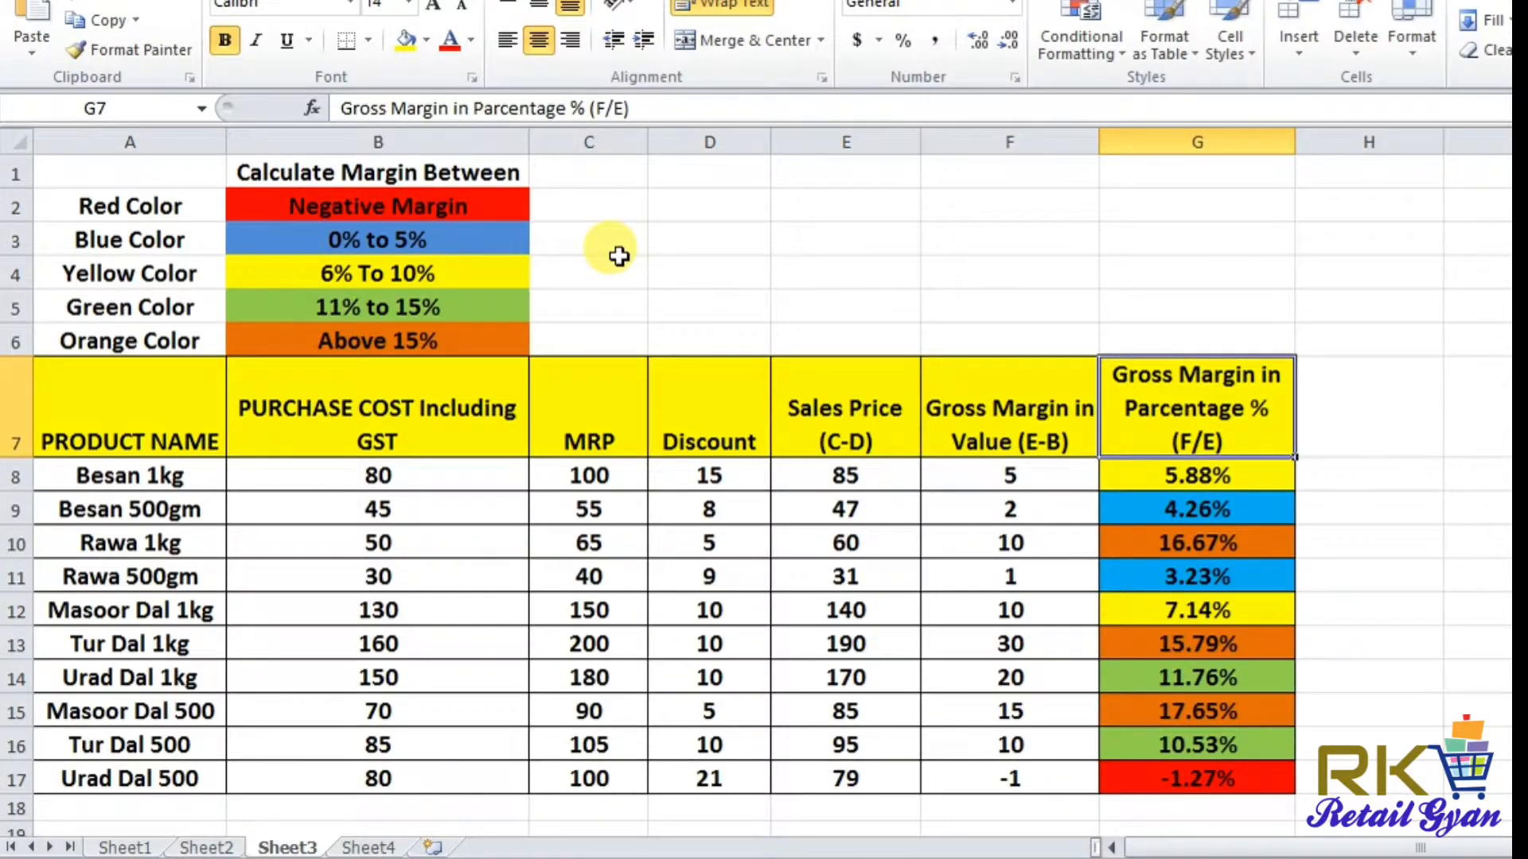
pyautogui.press('Down')
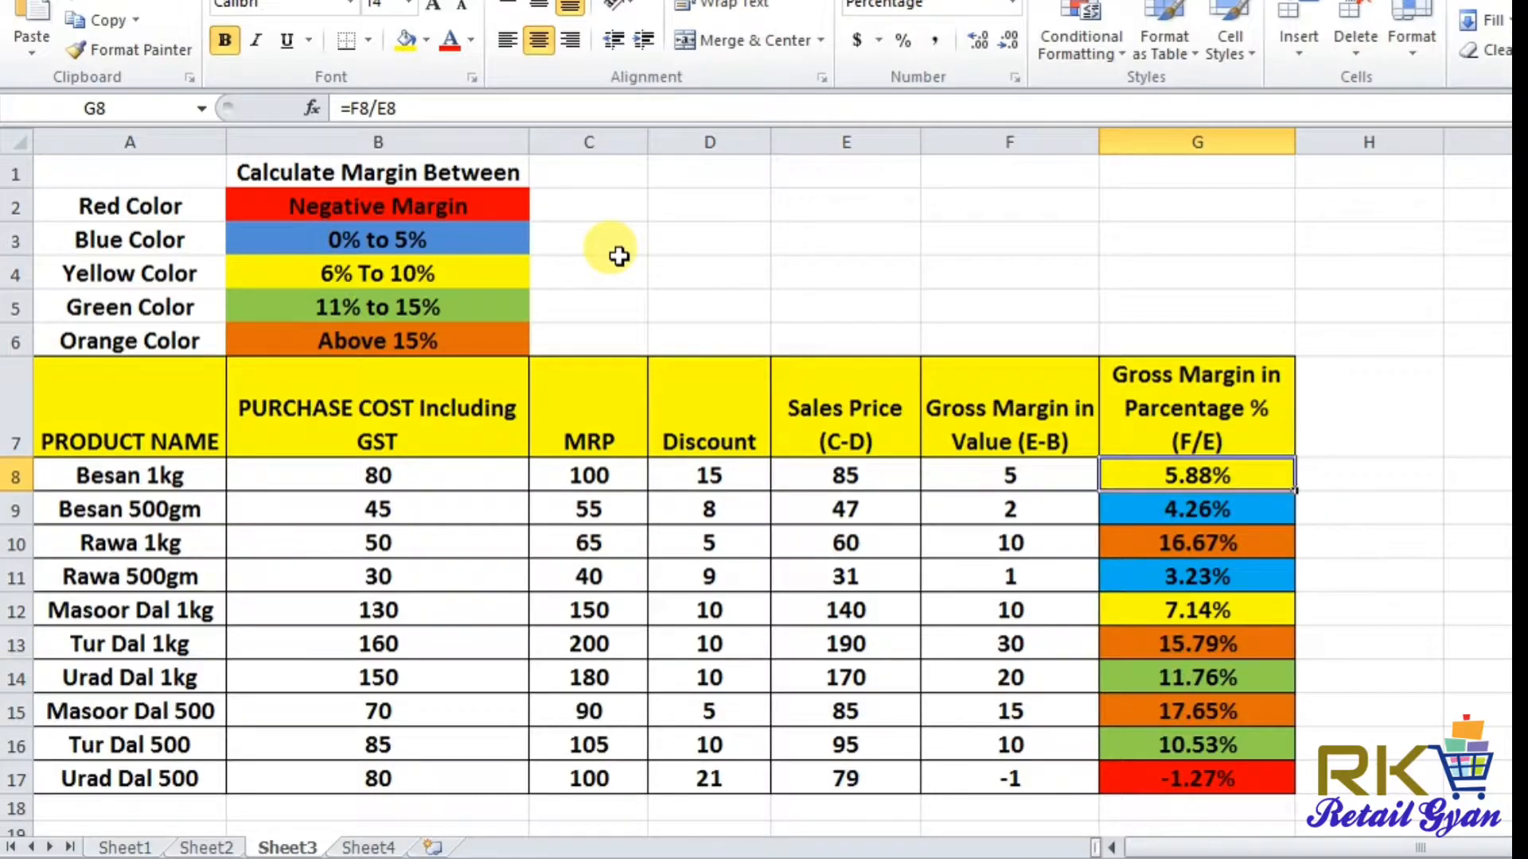
pyautogui.press('F2')
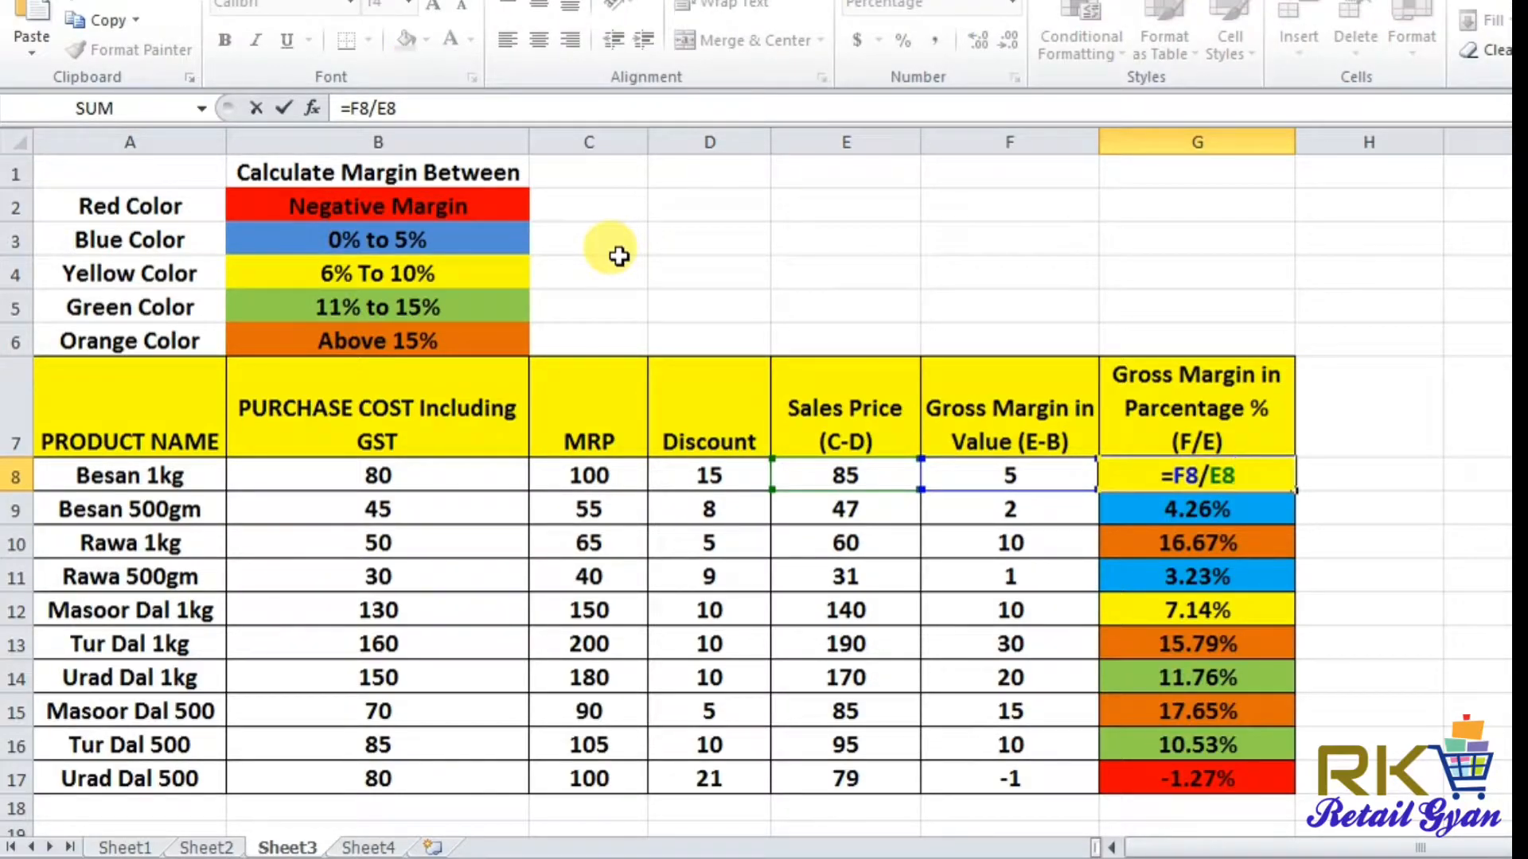
pyautogui.press('Return')
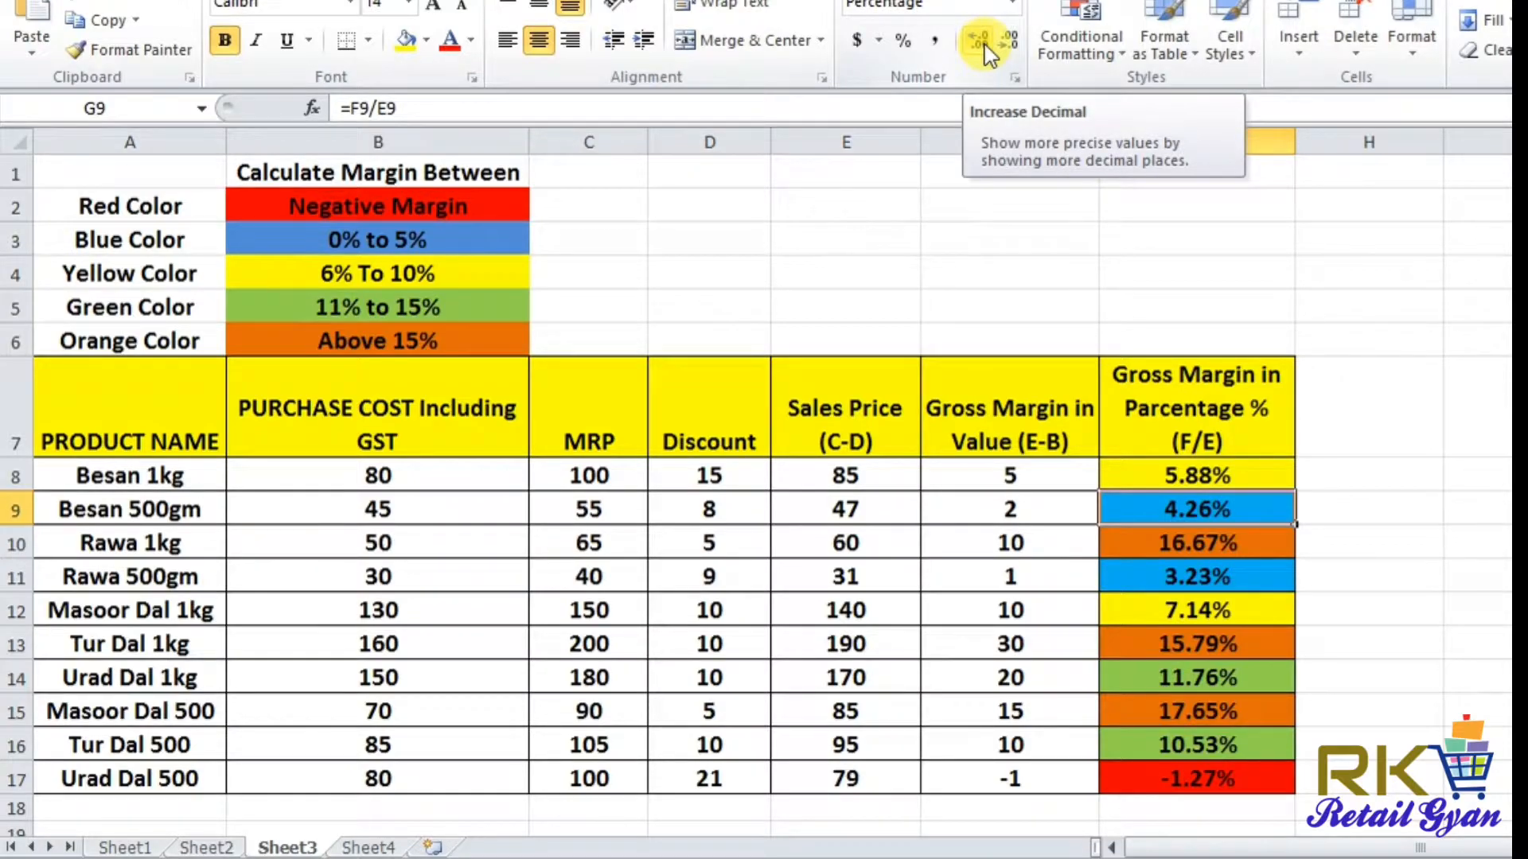
# Clear the conditional formatting rules from the gross margin percentage cells G8:G17
pyautogui.click(1221, 482)
pyautogui.moveTo(1221, 482); pyautogui.dragTo(1214, 766)
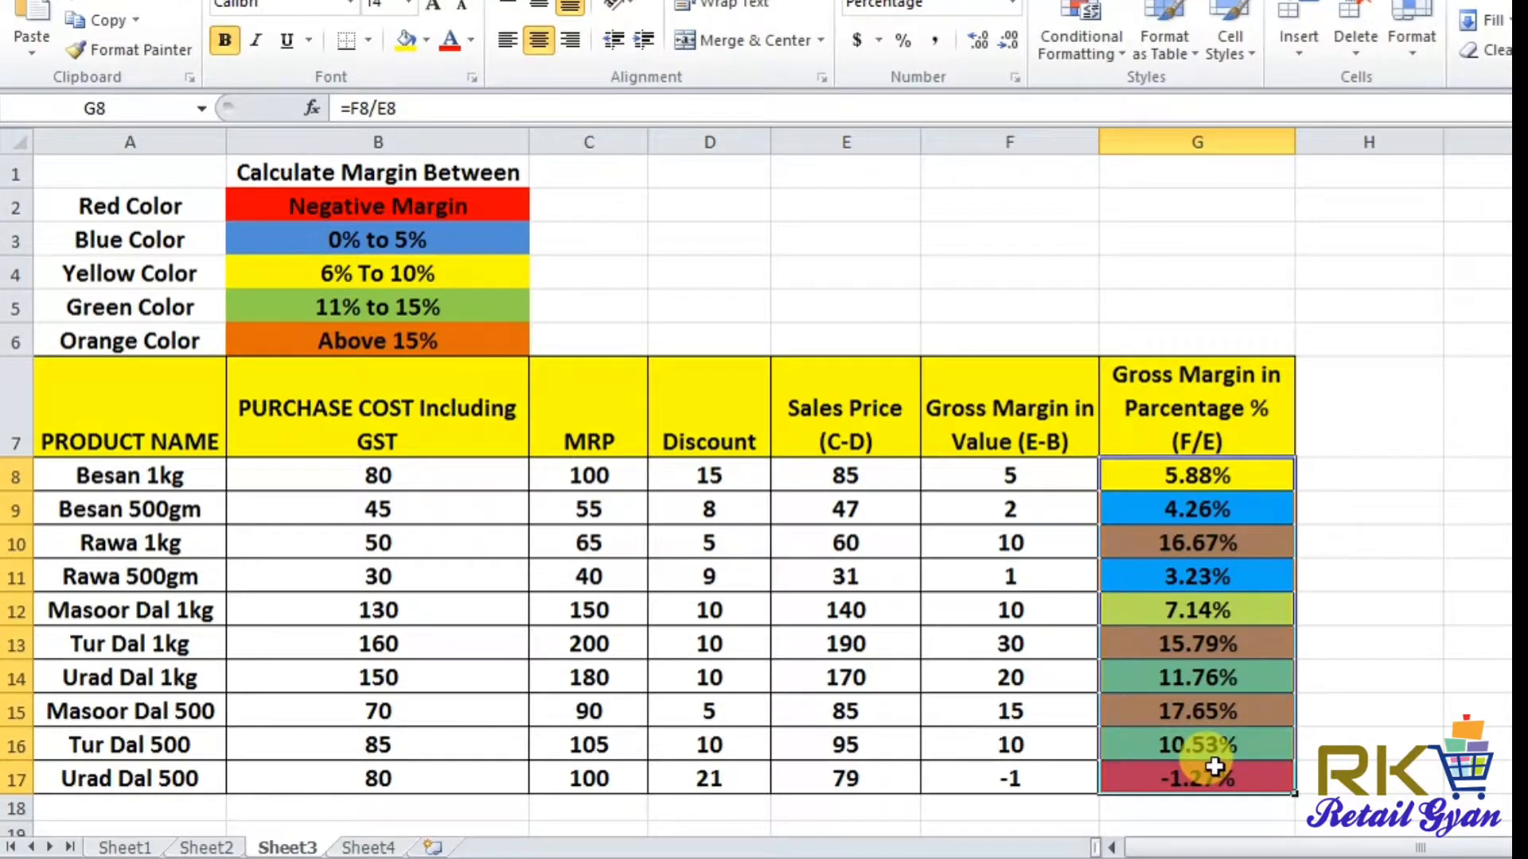
pyautogui.click(1080, 41)
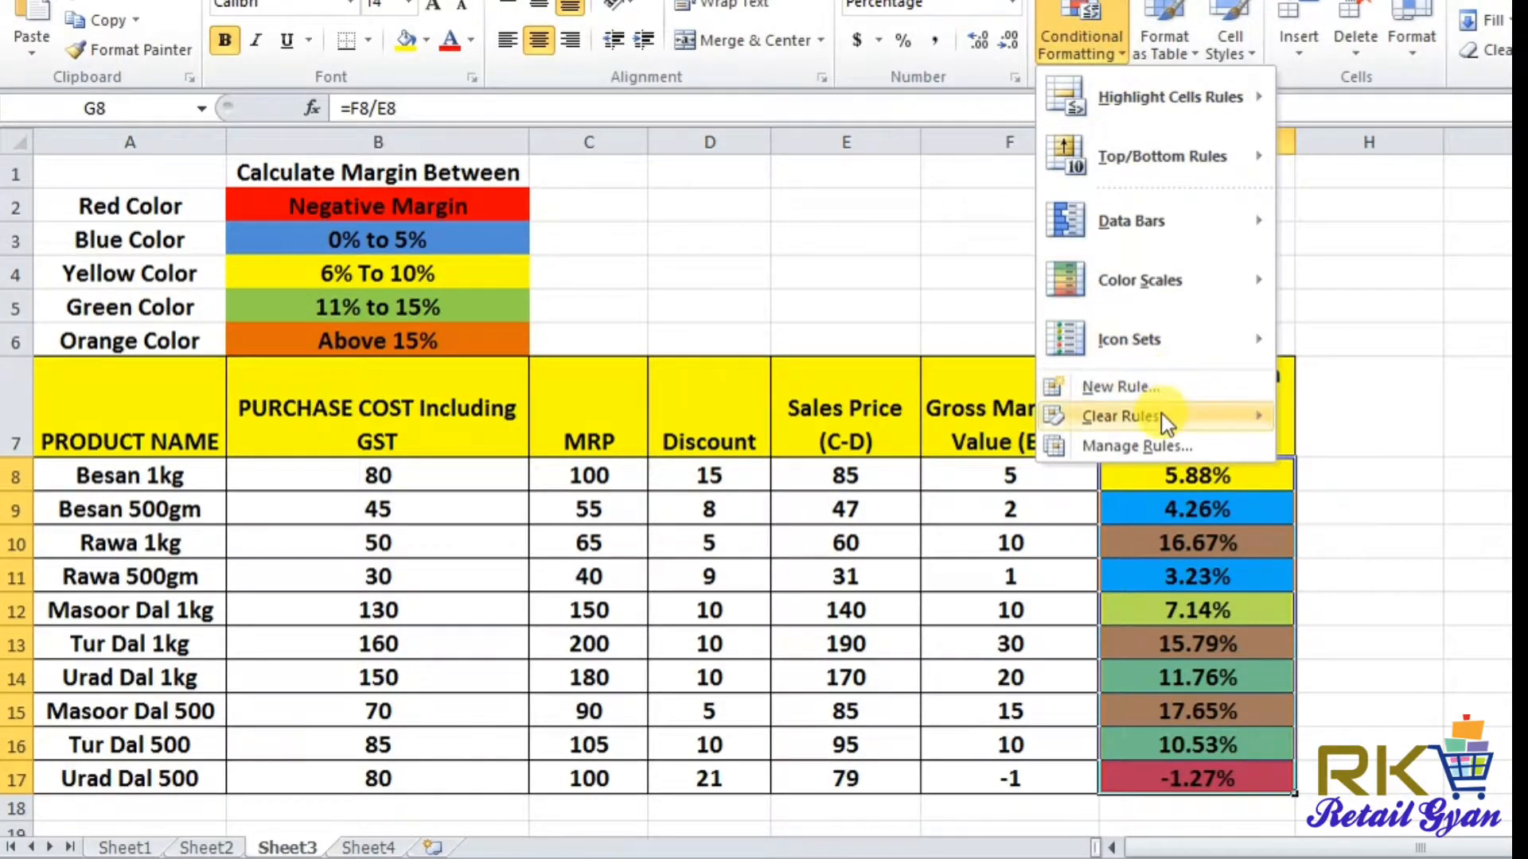
pyautogui.moveTo(1166, 424)
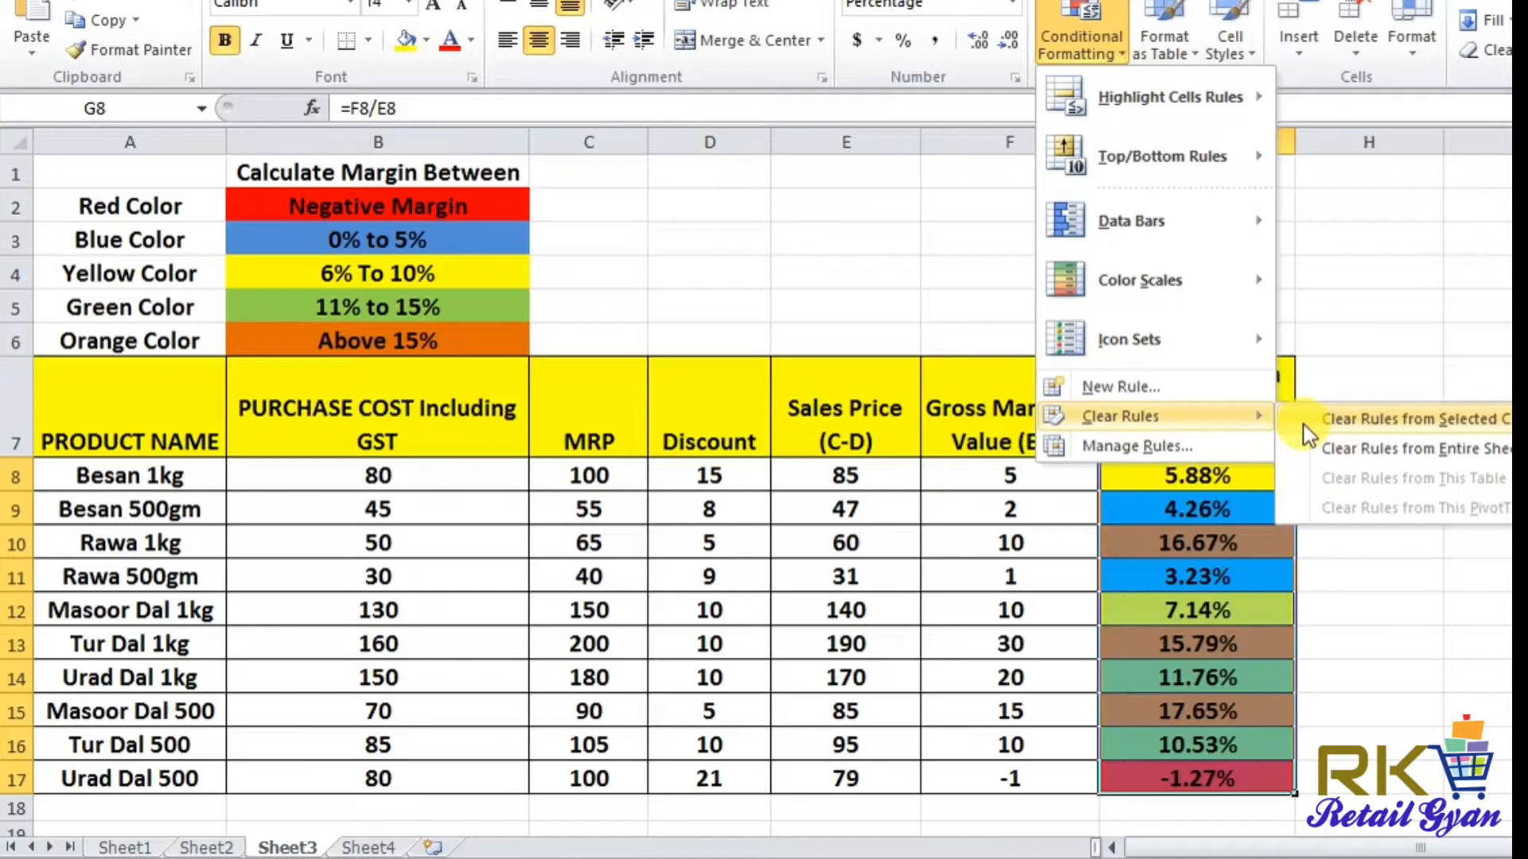
pyautogui.click(1343, 433)
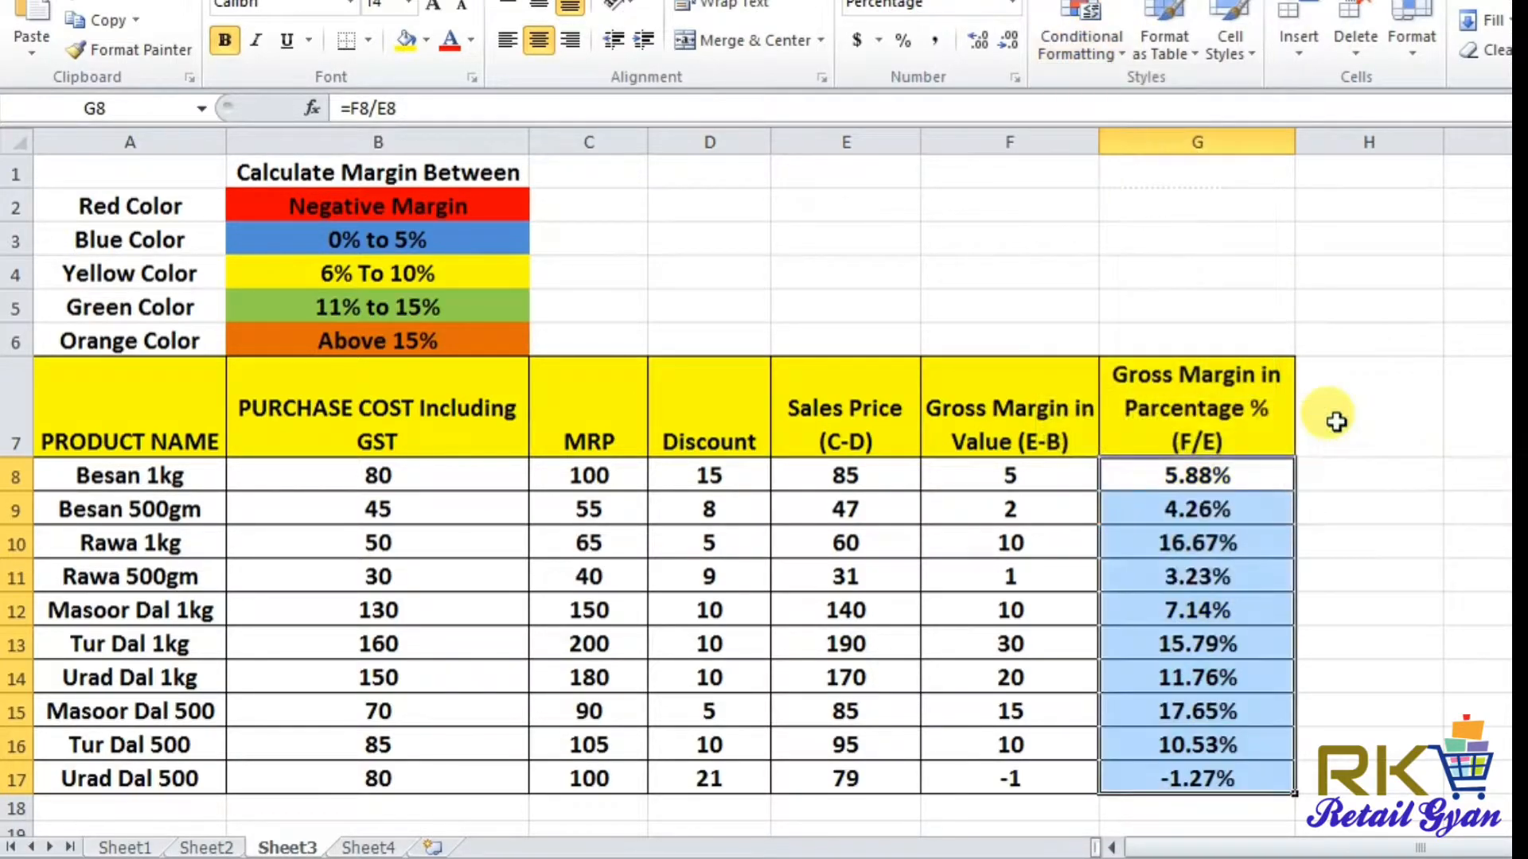
pyautogui.click(1313, 468)
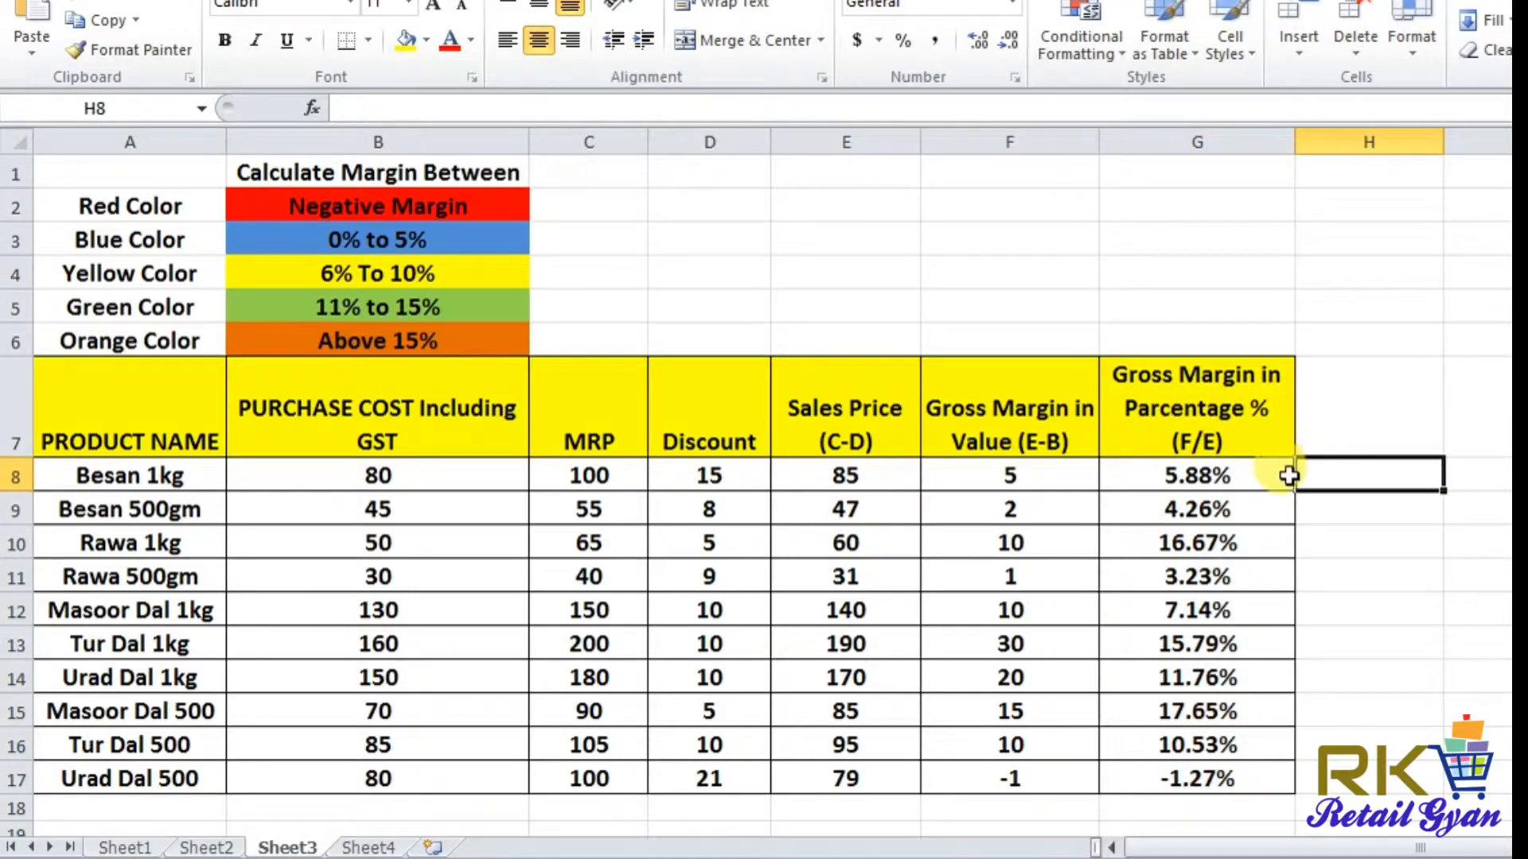
# Add a Less Than conditional formatting rule to G8:G17 that gives values below 0 a custom red fill
pyautogui.click(1240, 478)
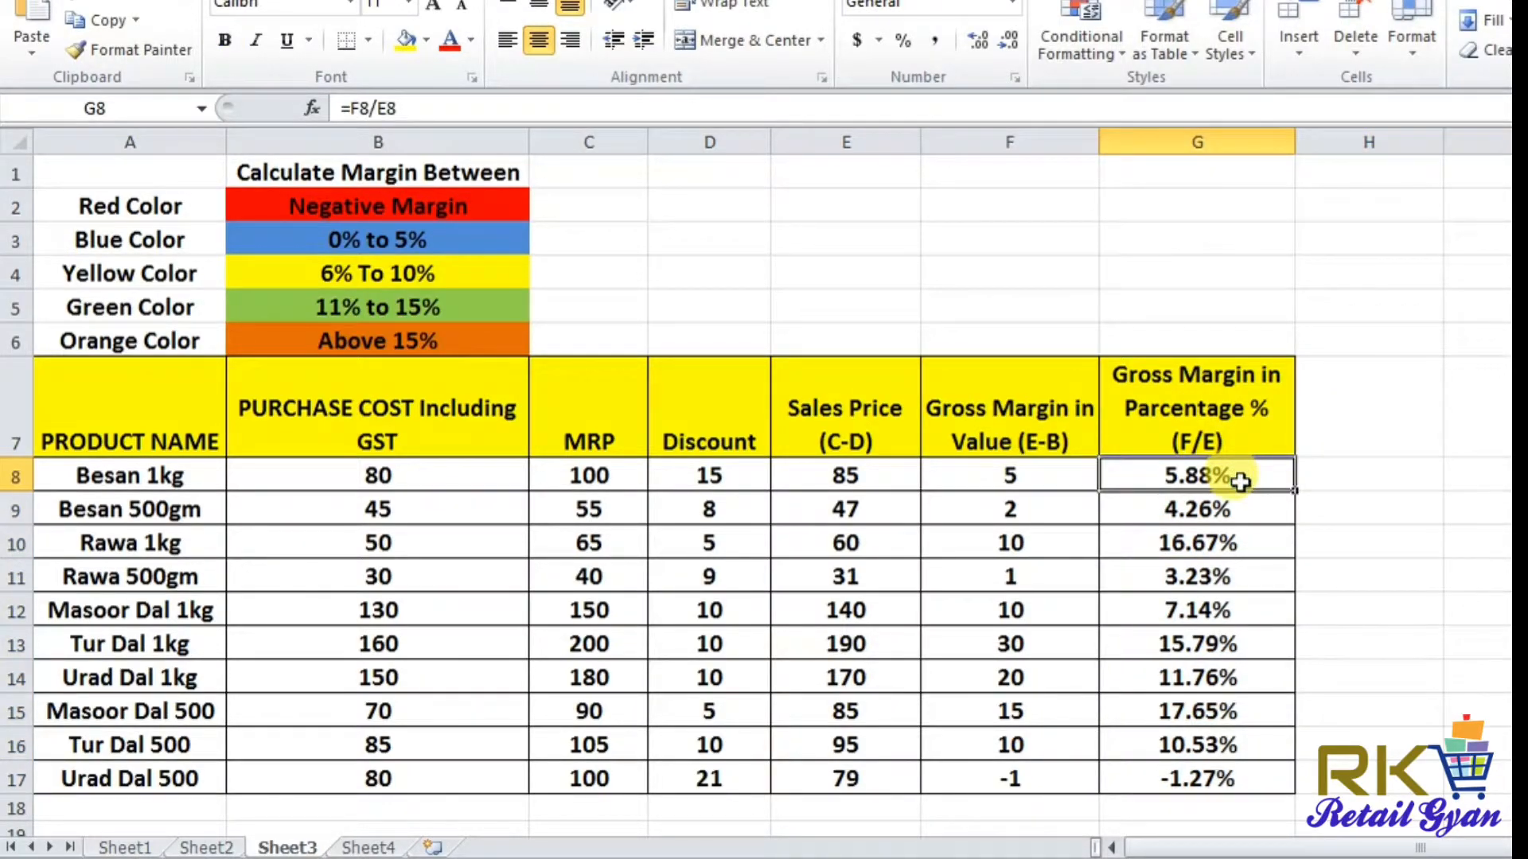
pyautogui.moveTo(1242, 491); pyautogui.dragTo(1245, 779)
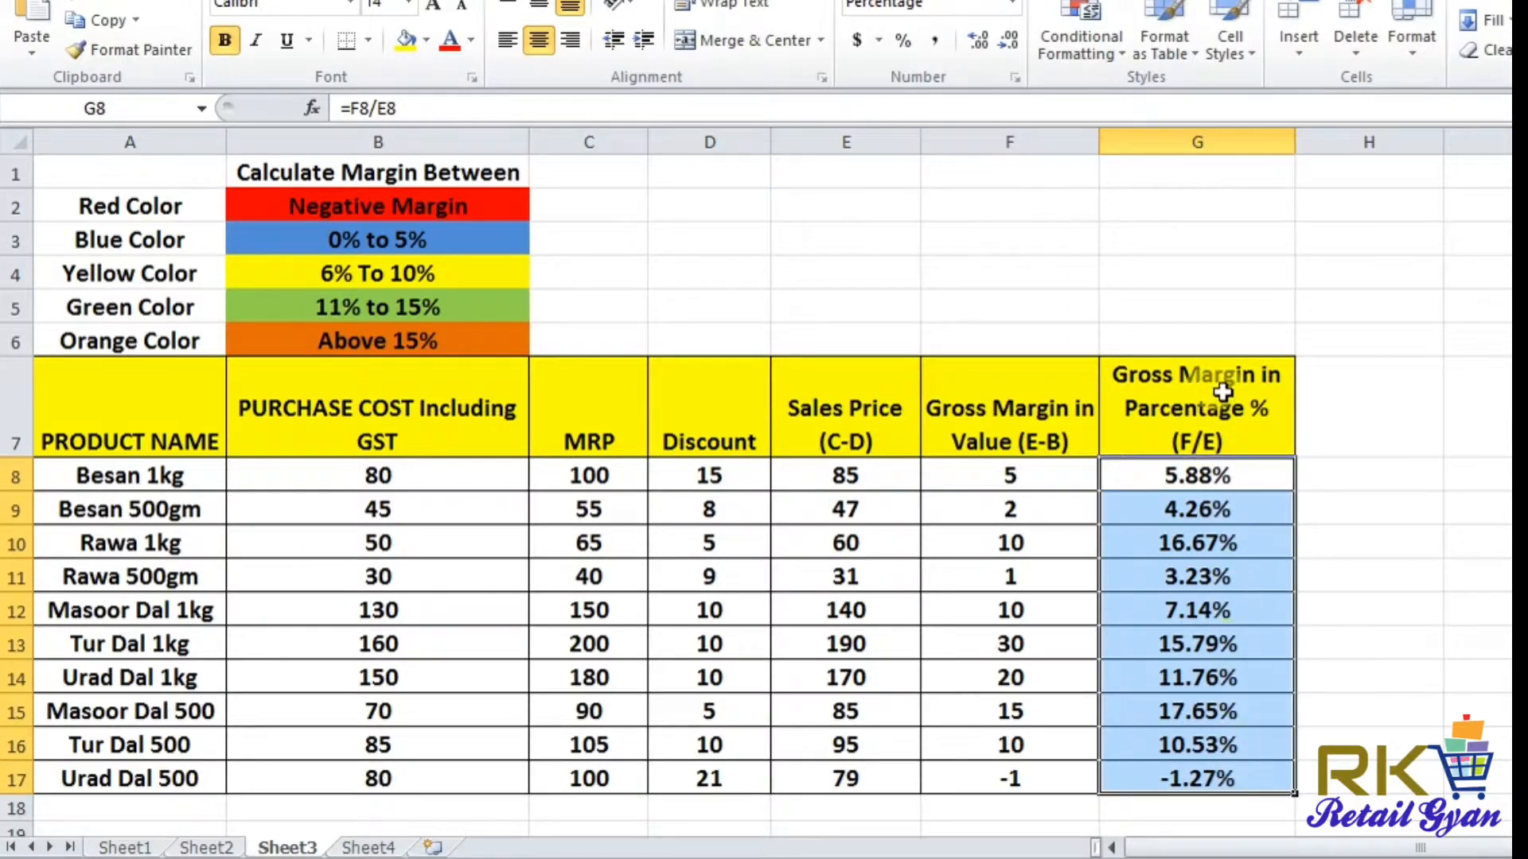
pyautogui.click(1078, 41)
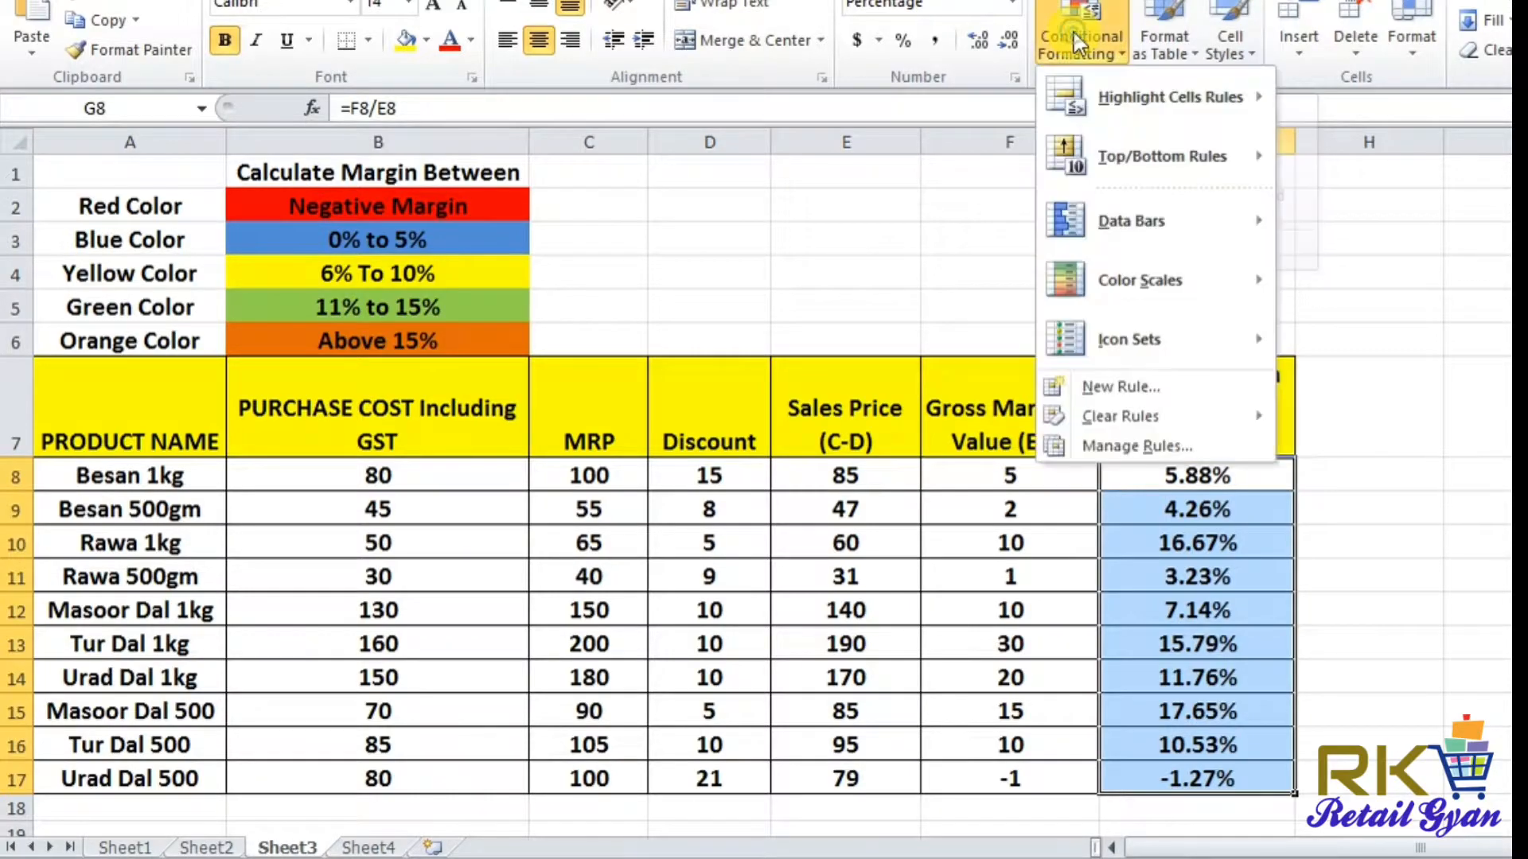
pyautogui.moveTo(1122, 117)
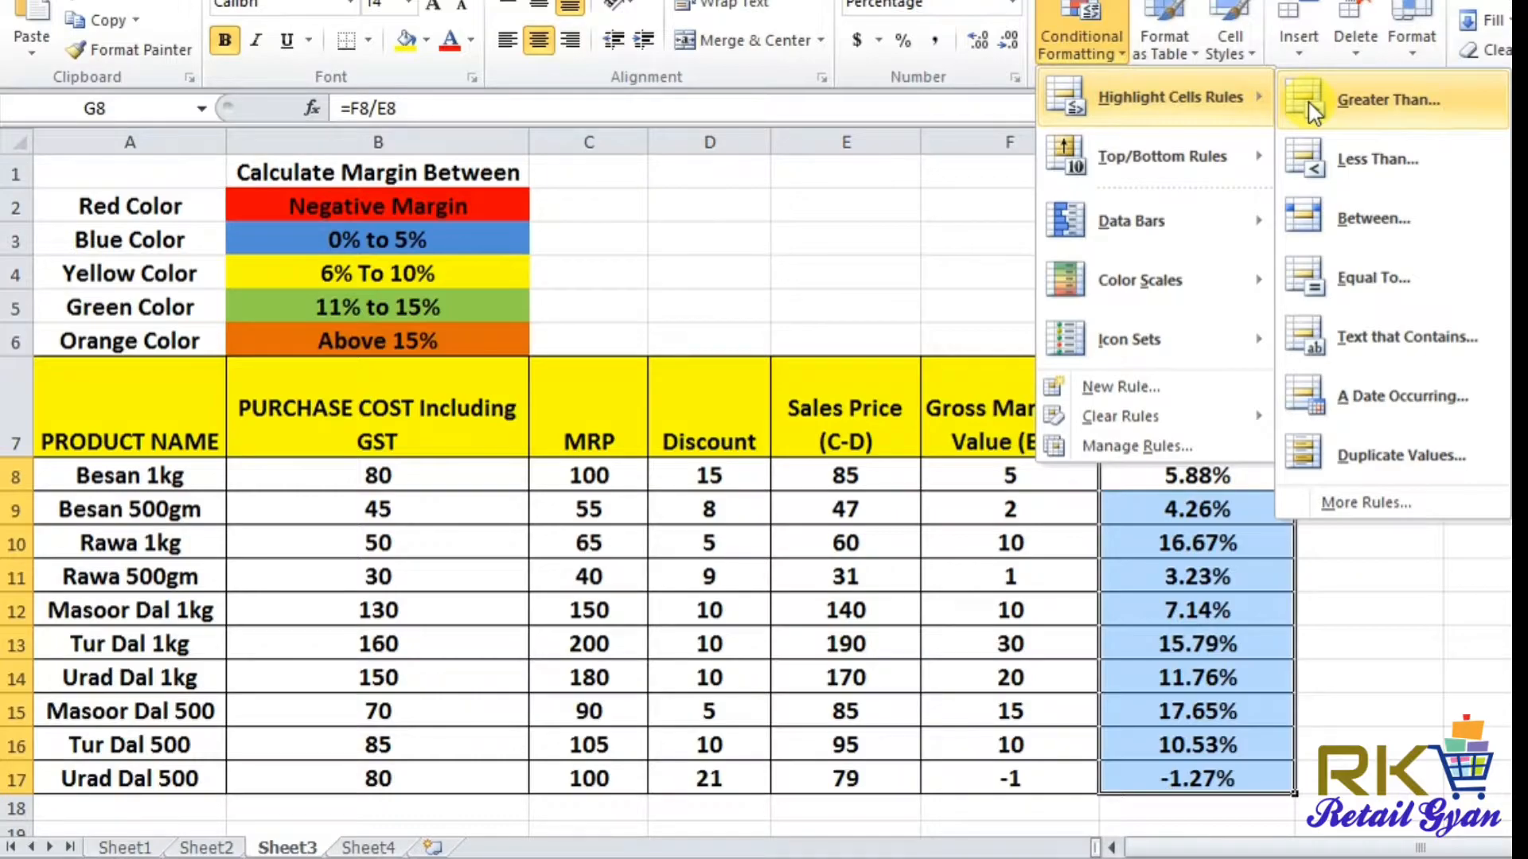
pyautogui.click(1321, 159)
pyautogui.press('BackSpace')
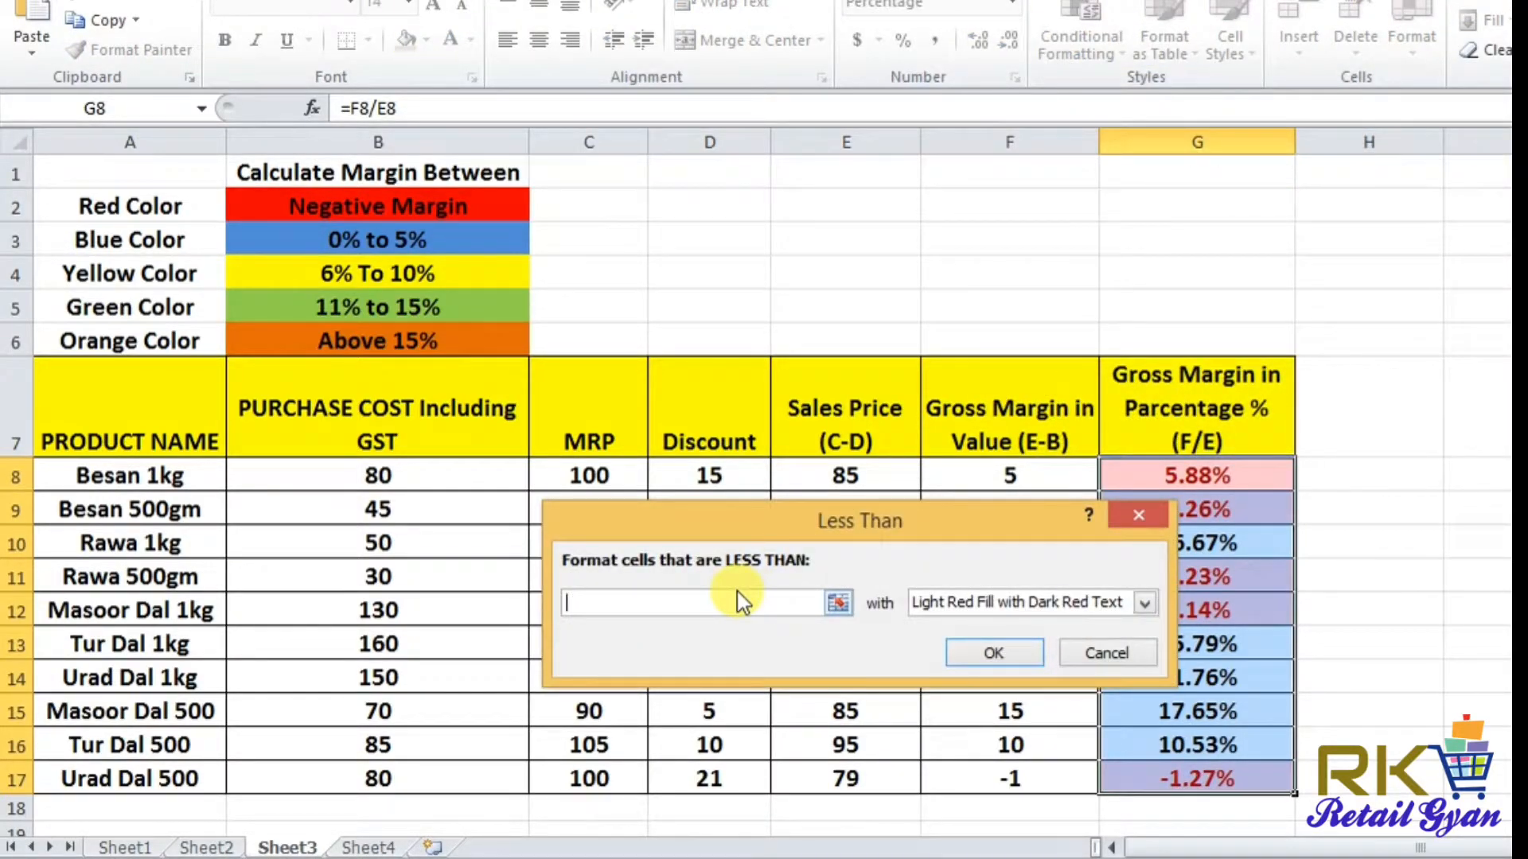
pyautogui.write('0')
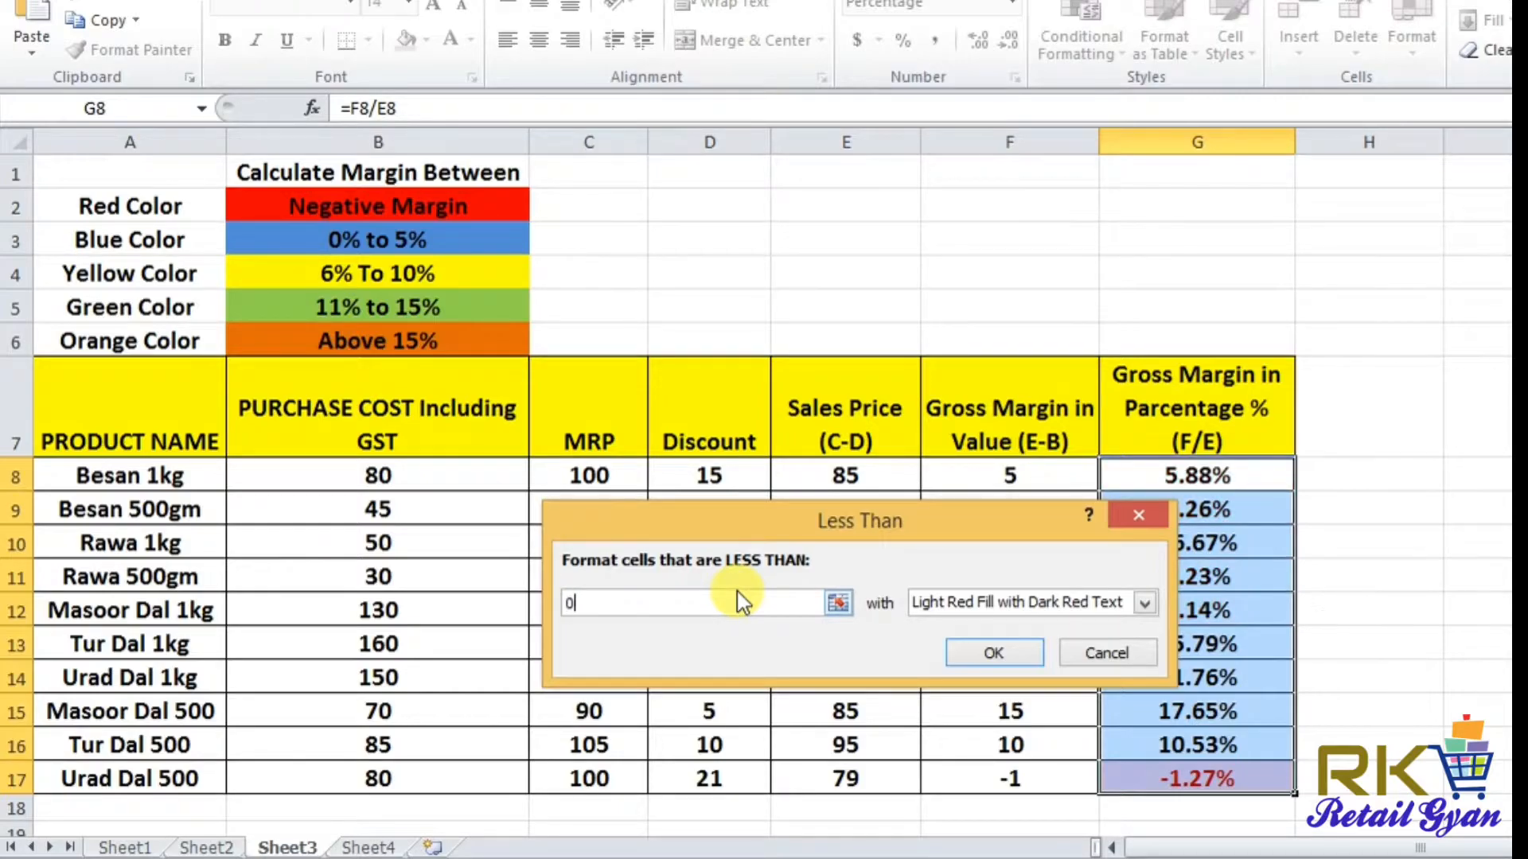
pyautogui.click(1146, 607)
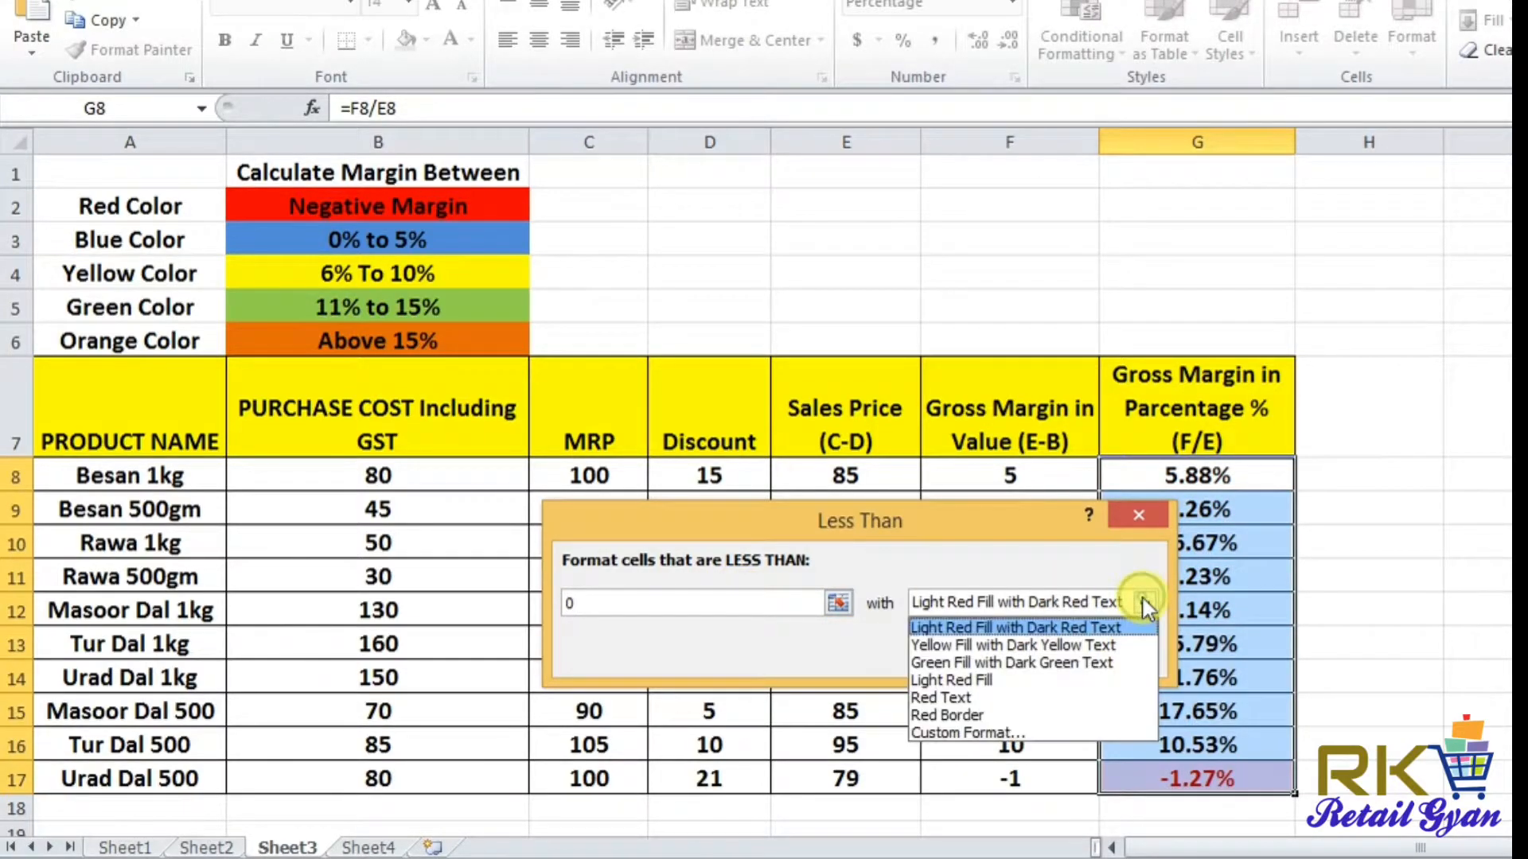
pyautogui.click(1087, 731)
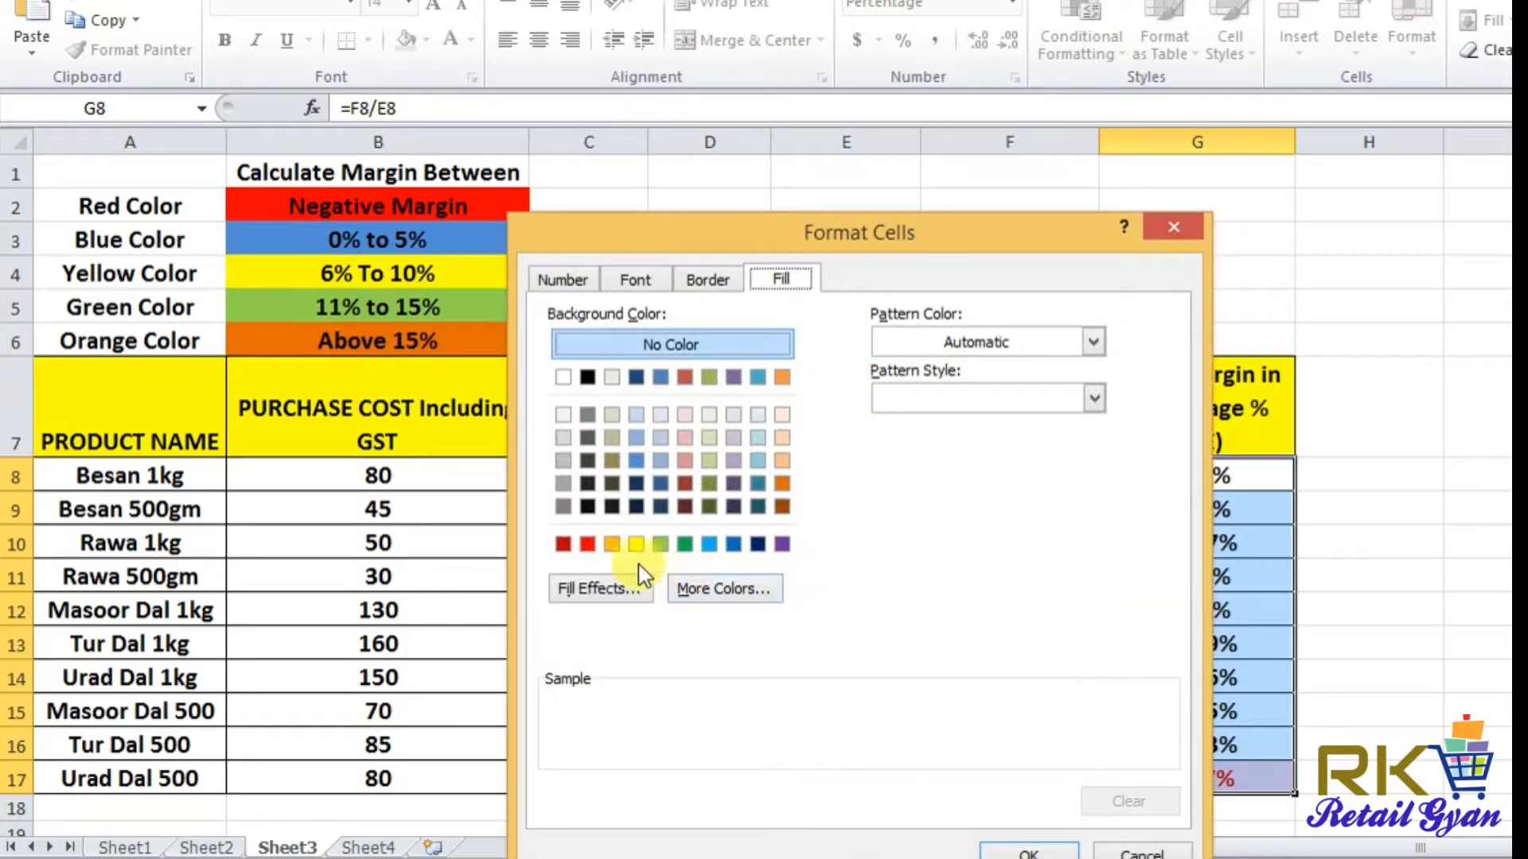
pyautogui.click(587, 544)
pyautogui.click(1030, 851)
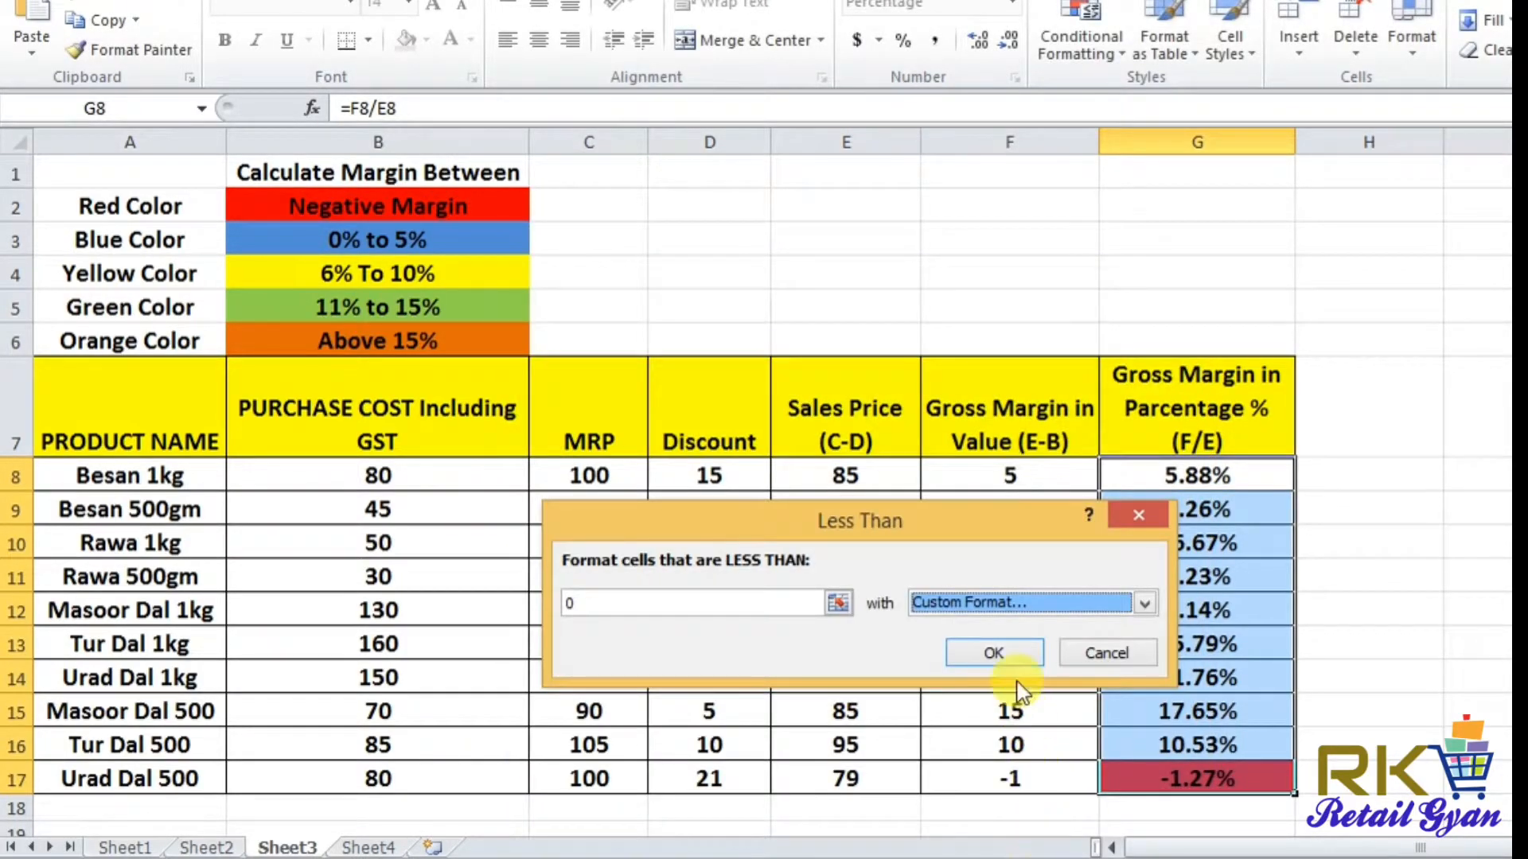
pyautogui.click(995, 646)
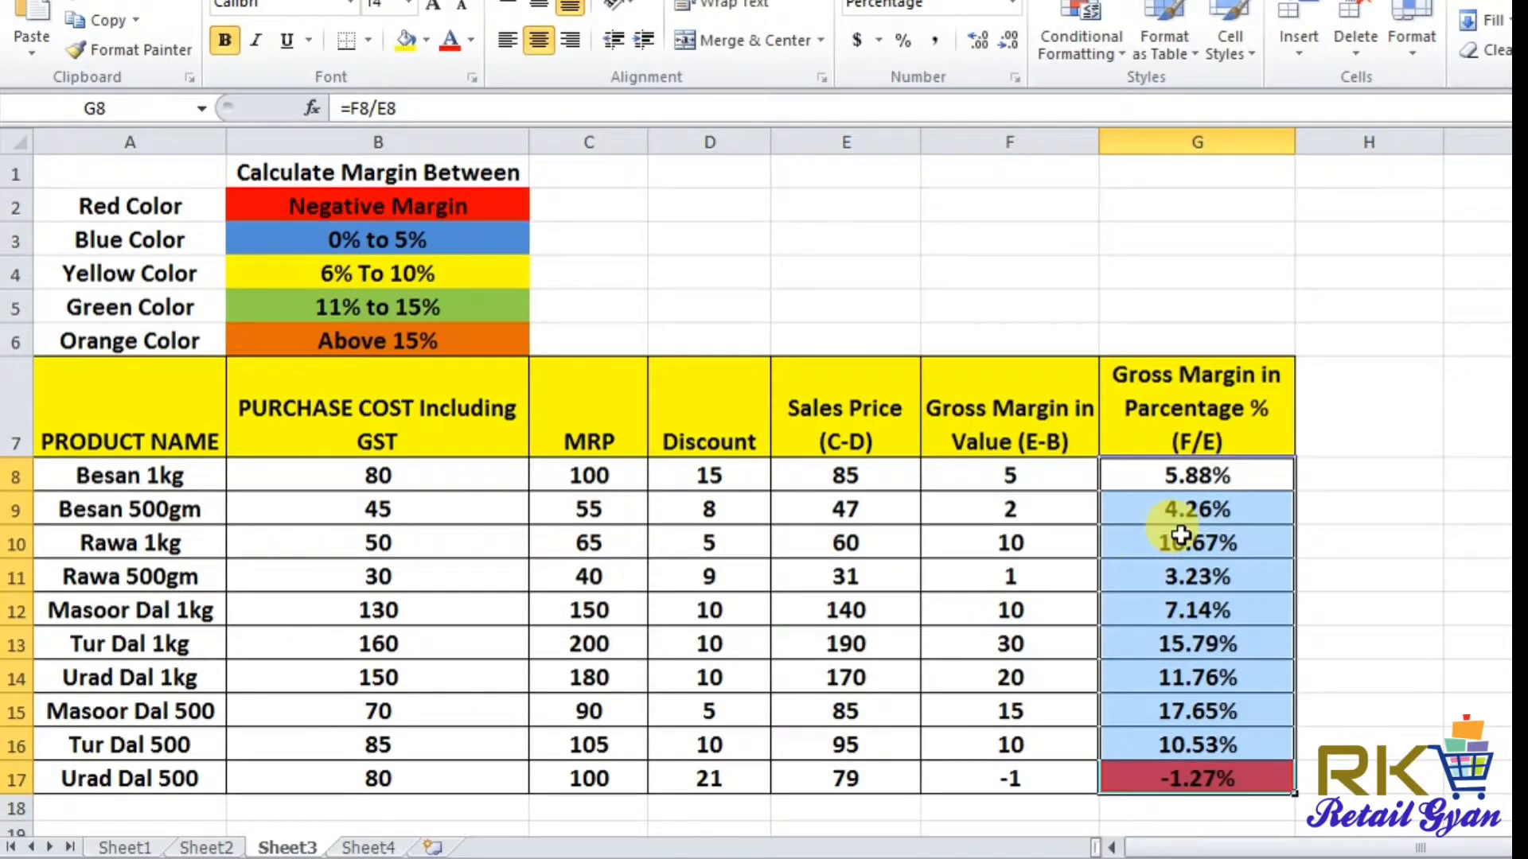
# Add a Between conditional formatting rule to G8:G17 that gives values from 0.00% to 5.00% a custom light blue fill
pyautogui.click(1080, 57)
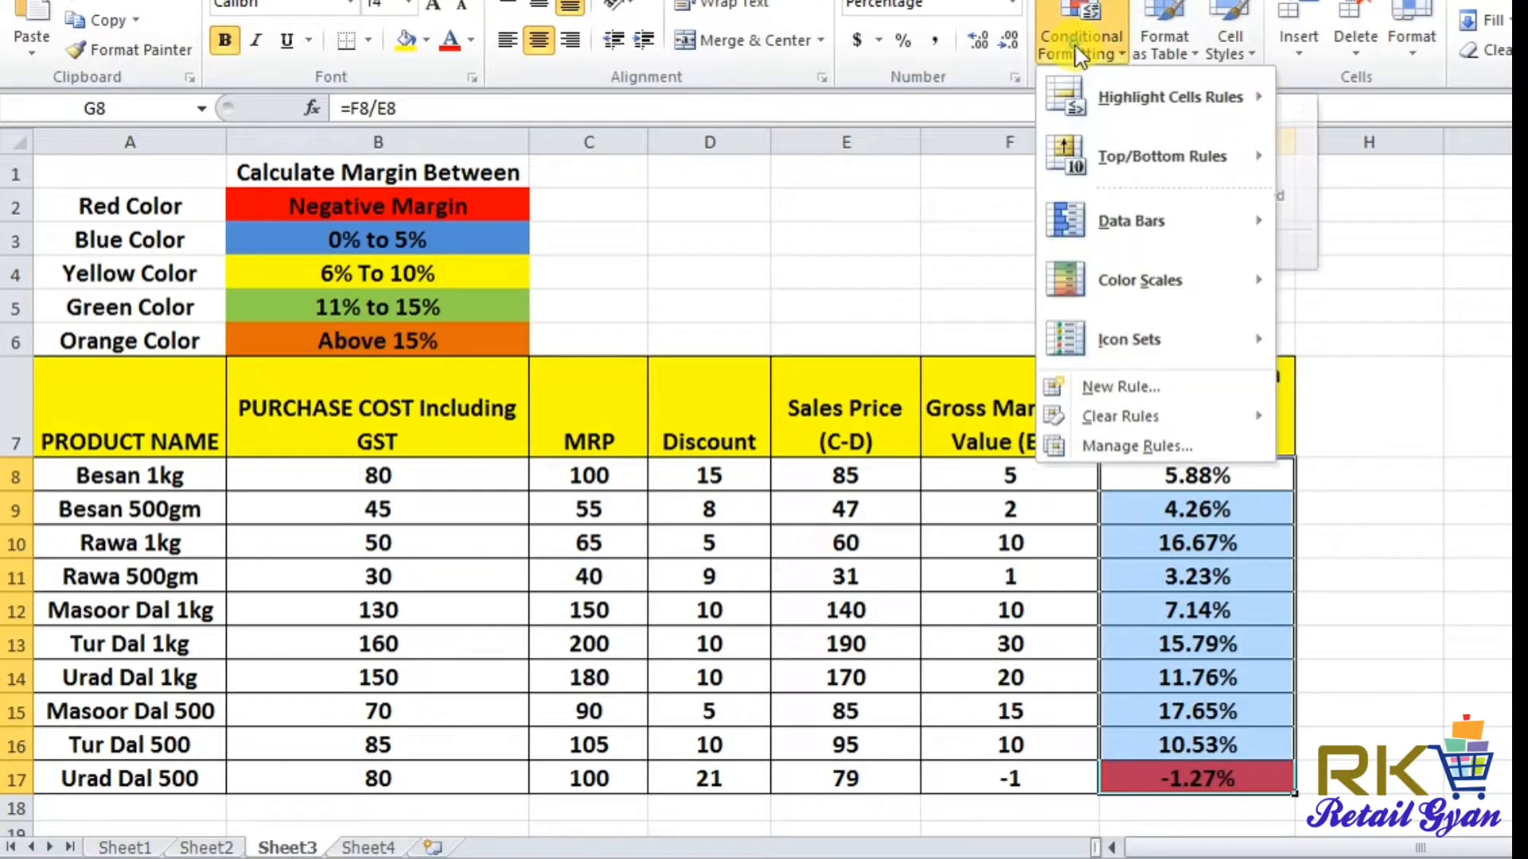
pyautogui.moveTo(1074, 97)
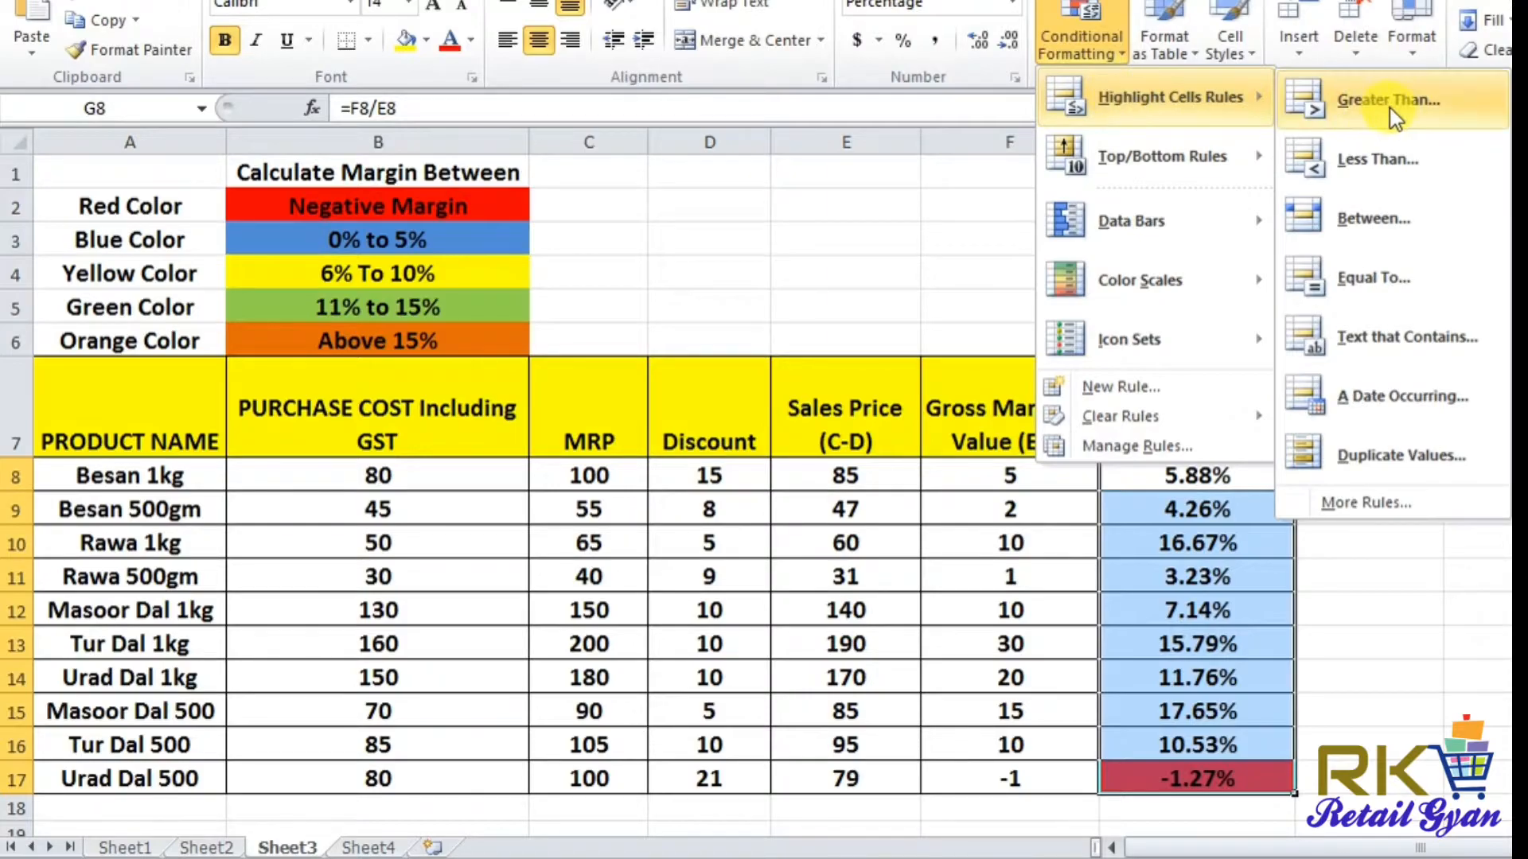
pyautogui.click(1370, 223)
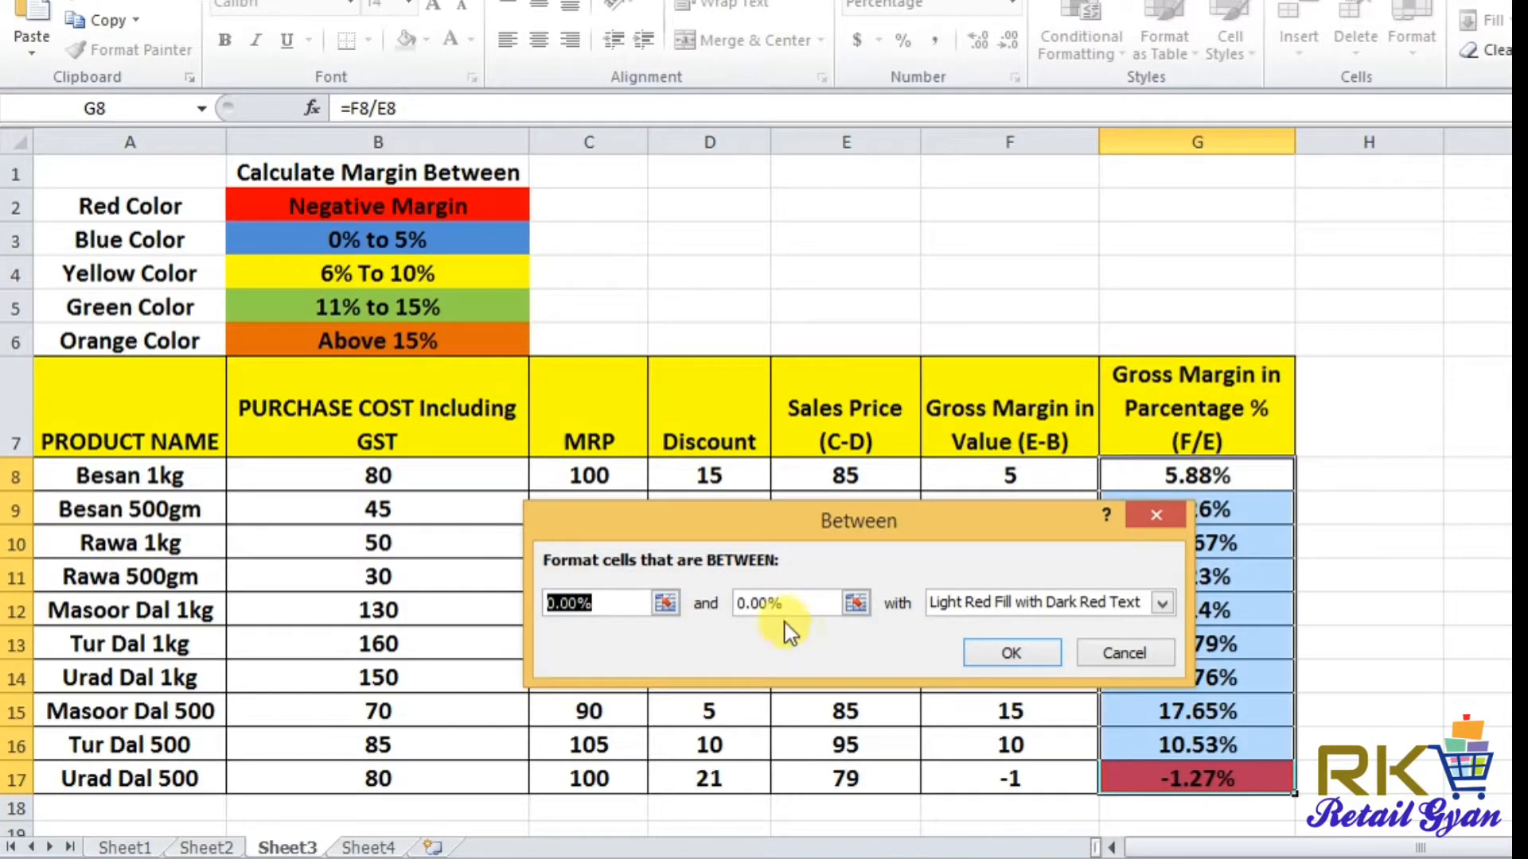
pyautogui.click(738, 605)
pyautogui.press('BackSpace')
pyautogui.write('5')
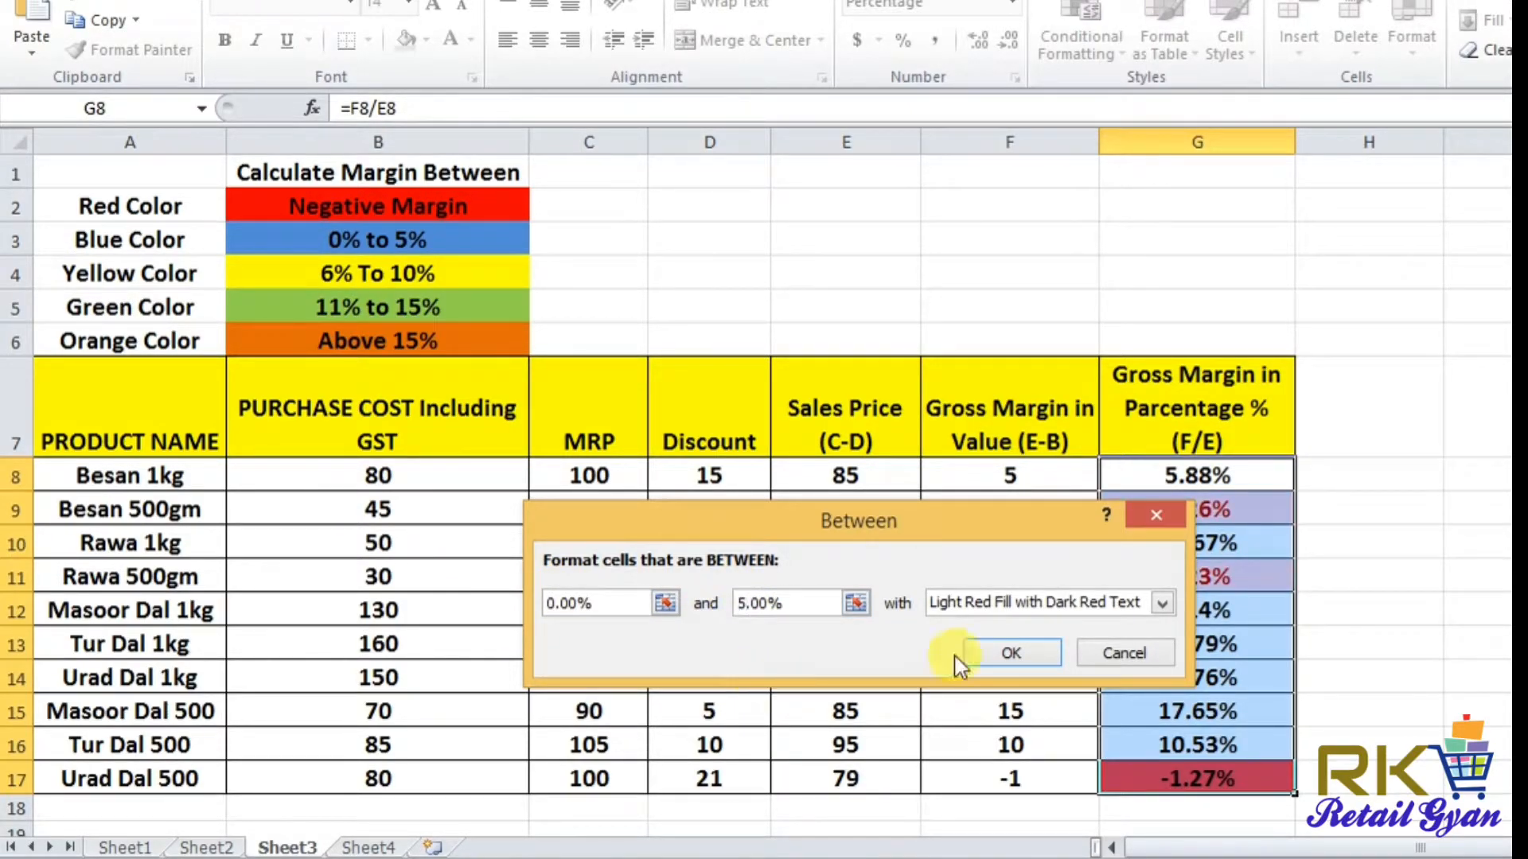
pyautogui.click(1161, 603)
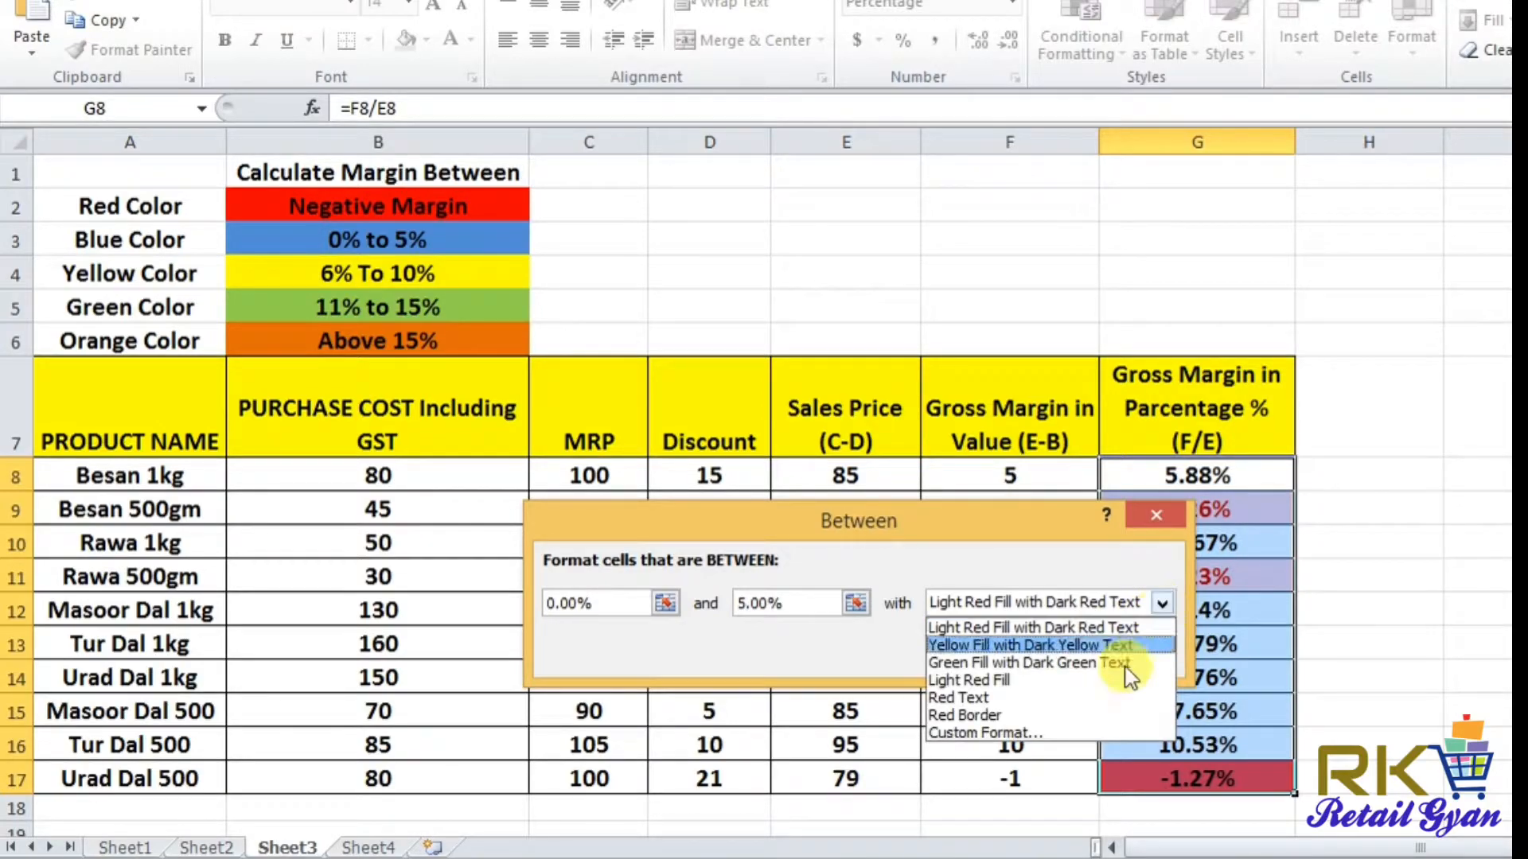
pyautogui.click(1084, 732)
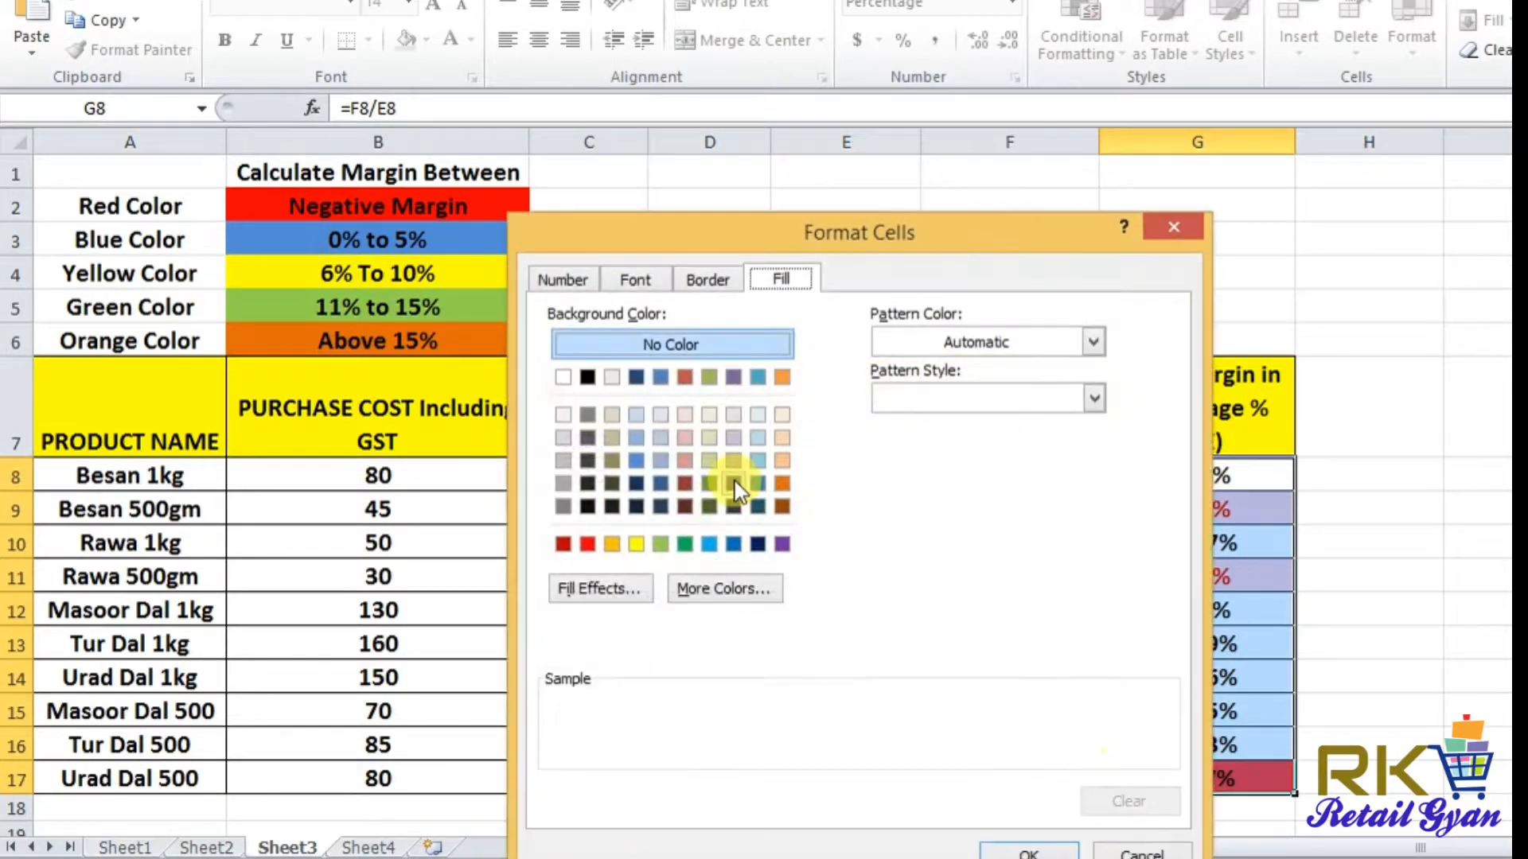
pyautogui.click(710, 545)
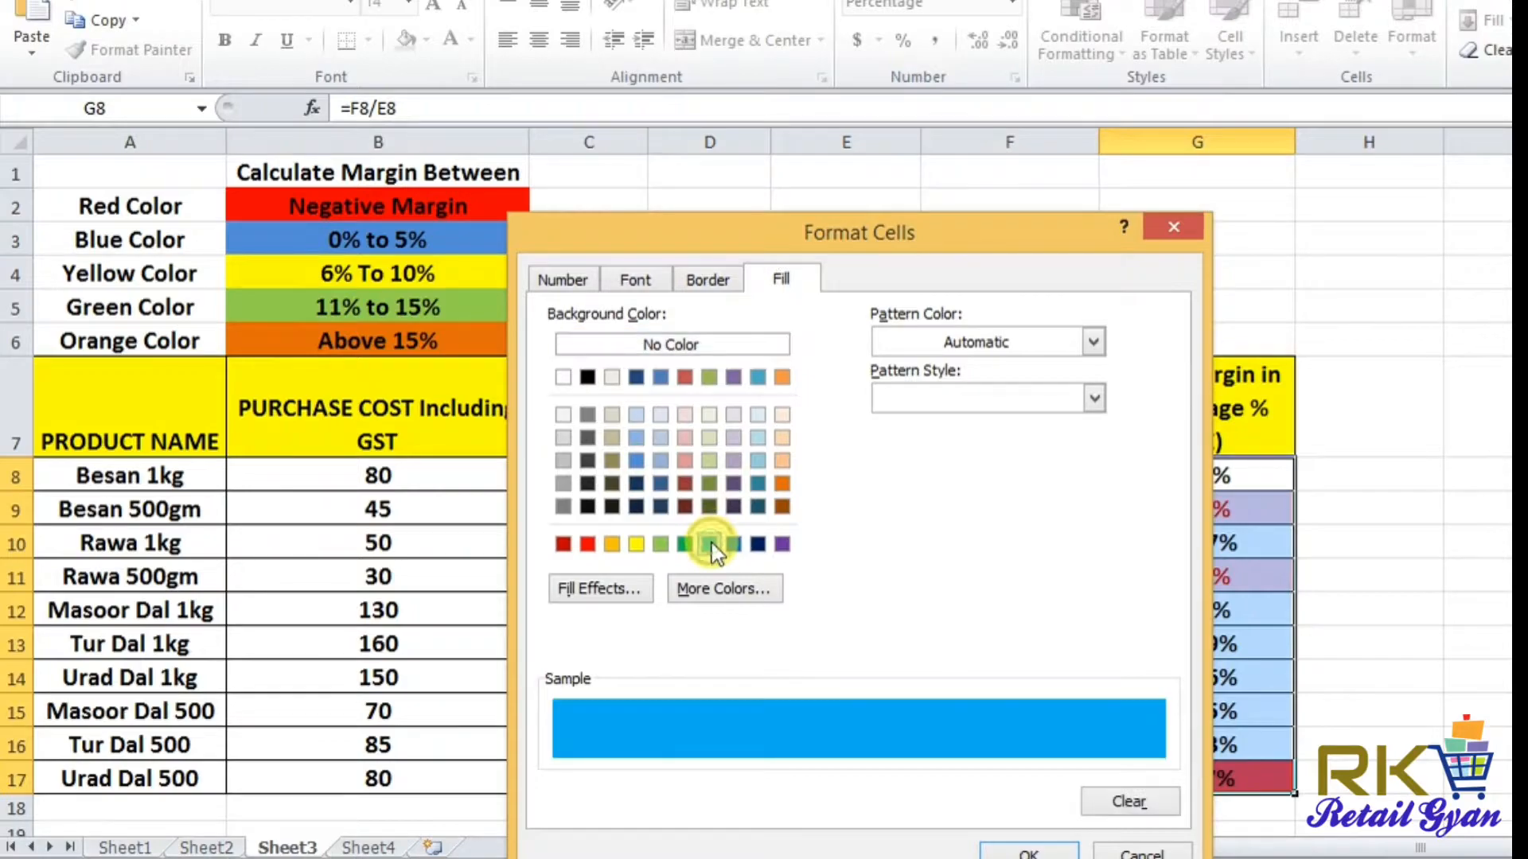
pyautogui.click(1031, 851)
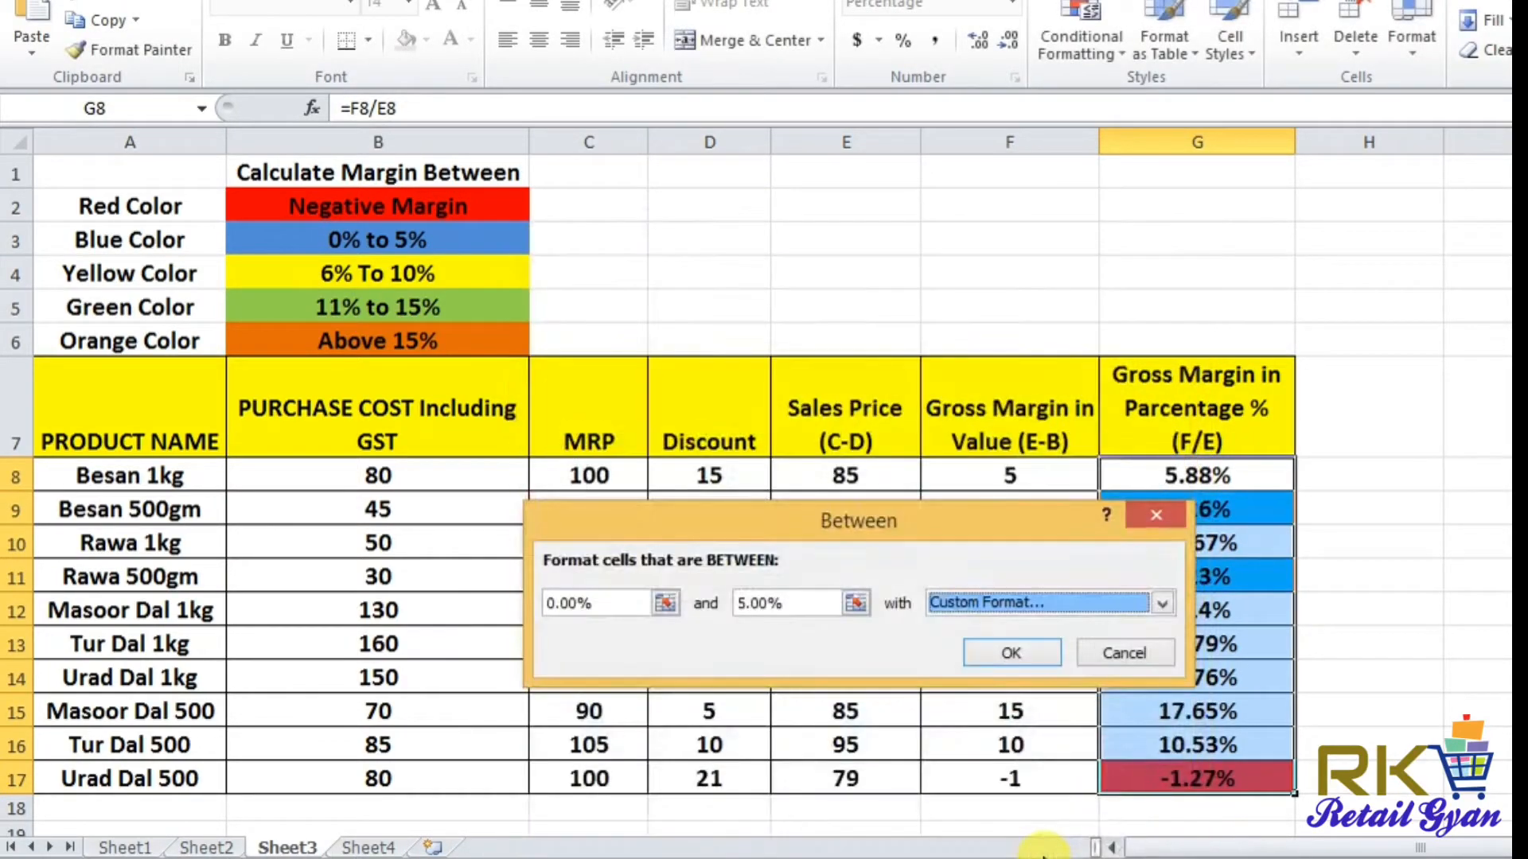
pyautogui.click(1023, 653)
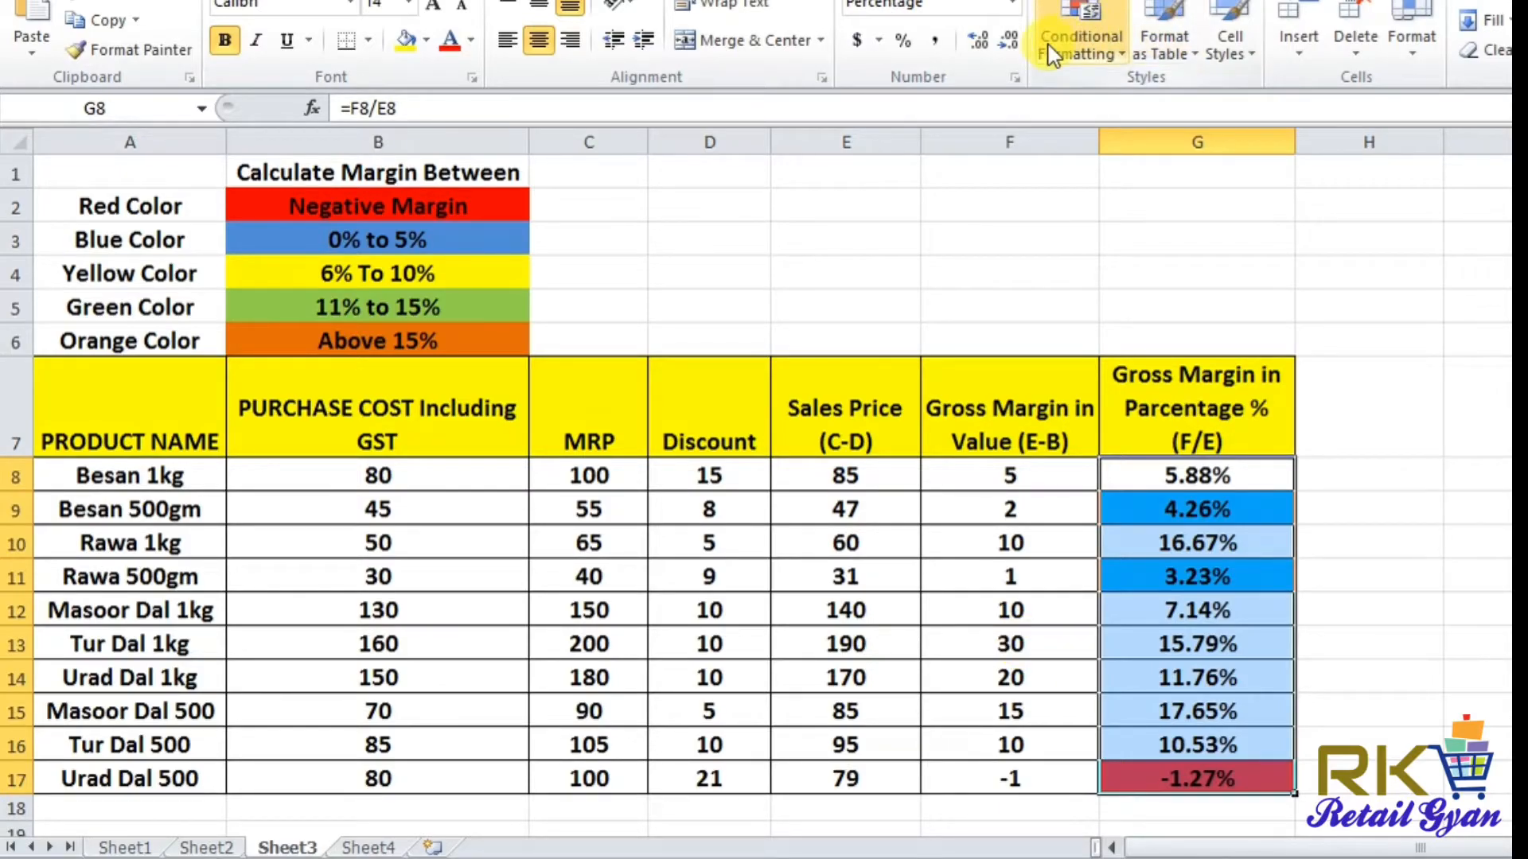
# Start a Between conditional formatting rule on G8:G17 with limits of 5.01% and 10.00%
pyautogui.click(1075, 50)
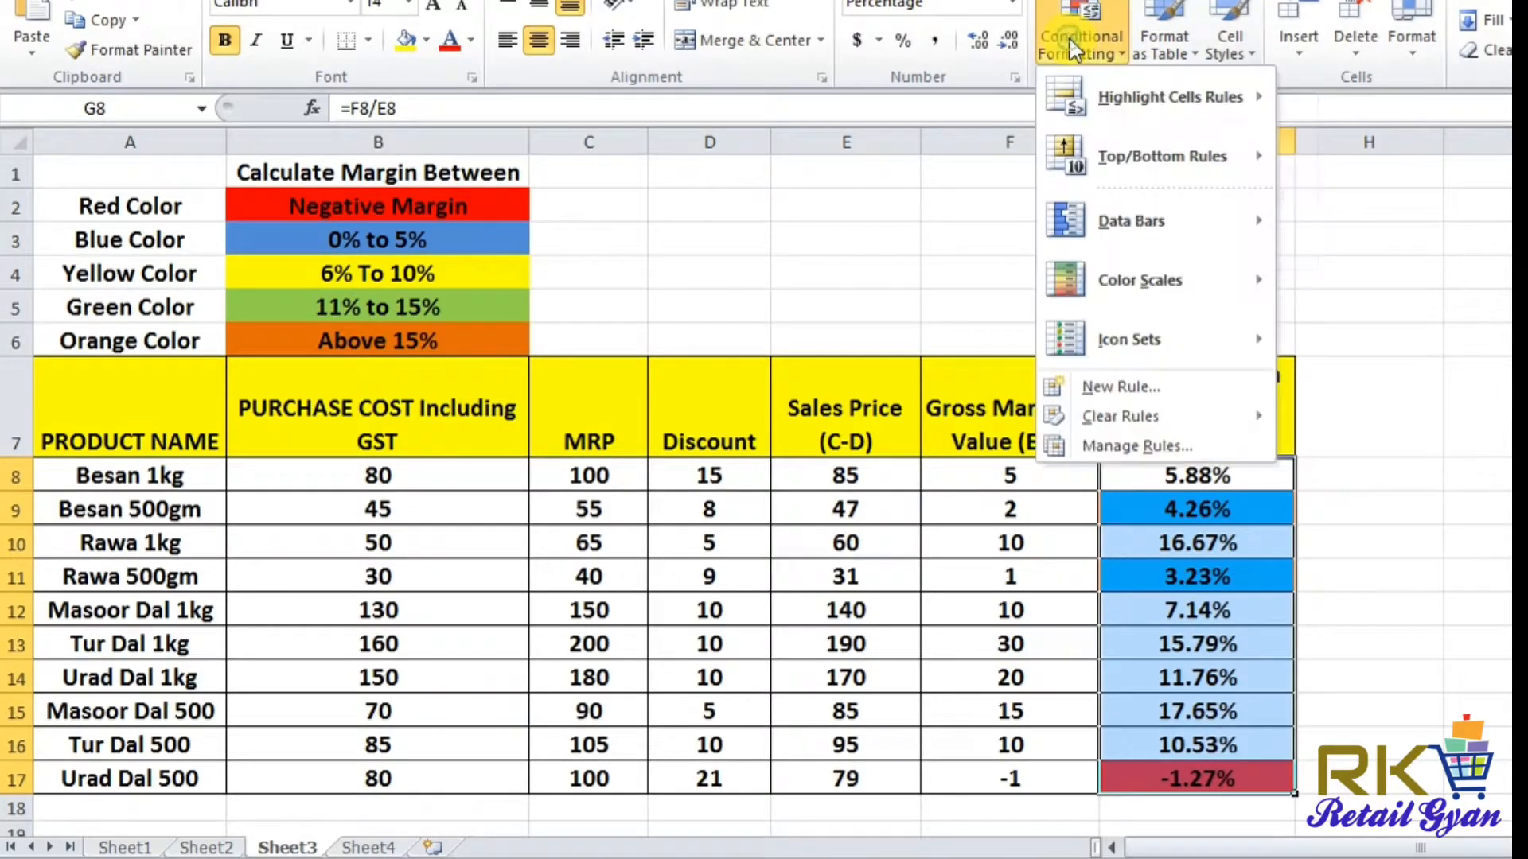
pyautogui.moveTo(1118, 115)
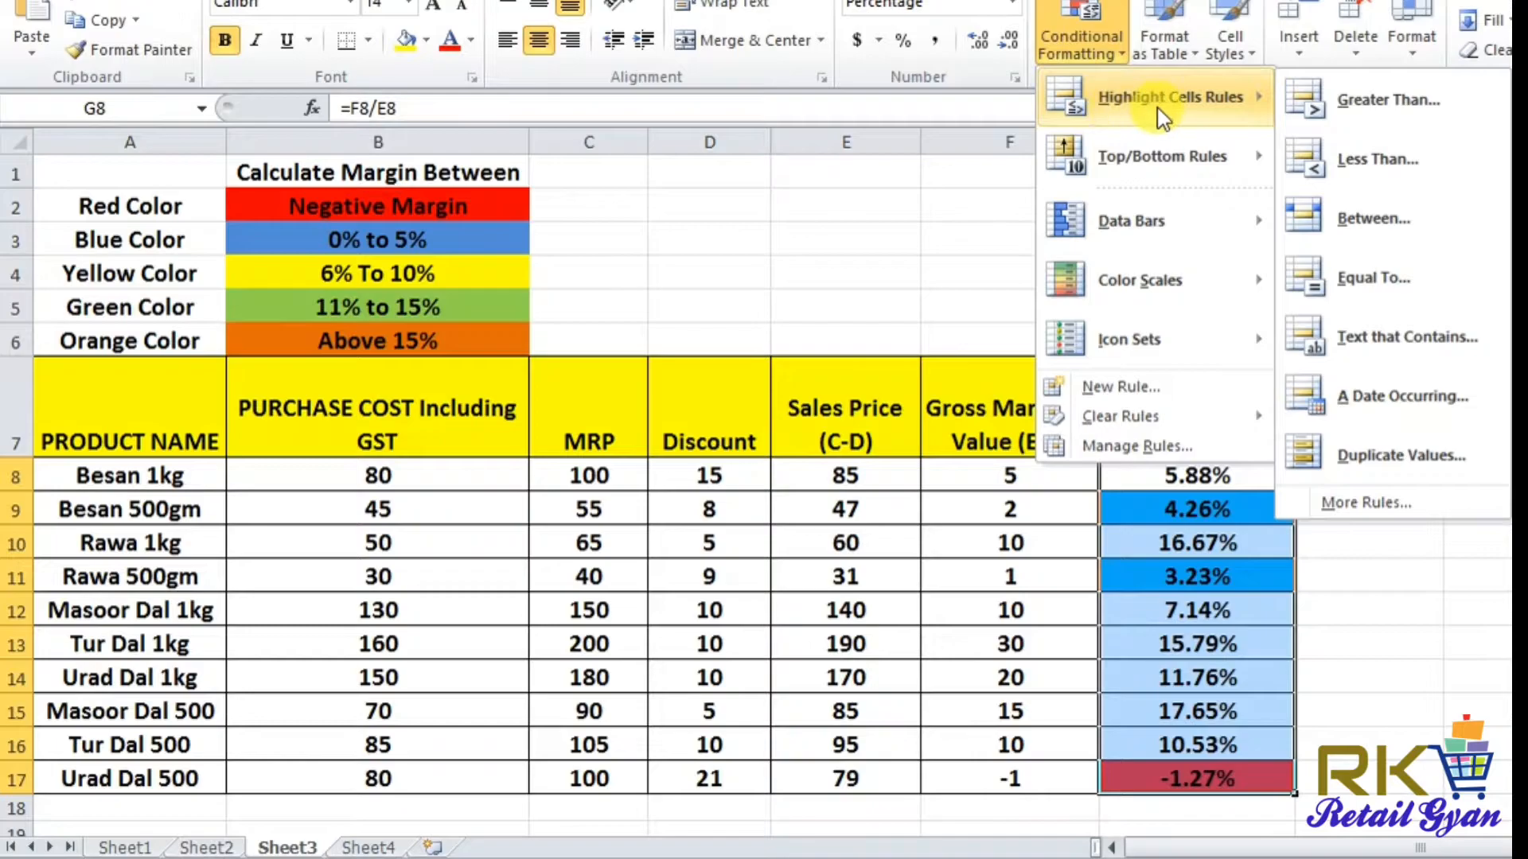
pyautogui.click(1370, 220)
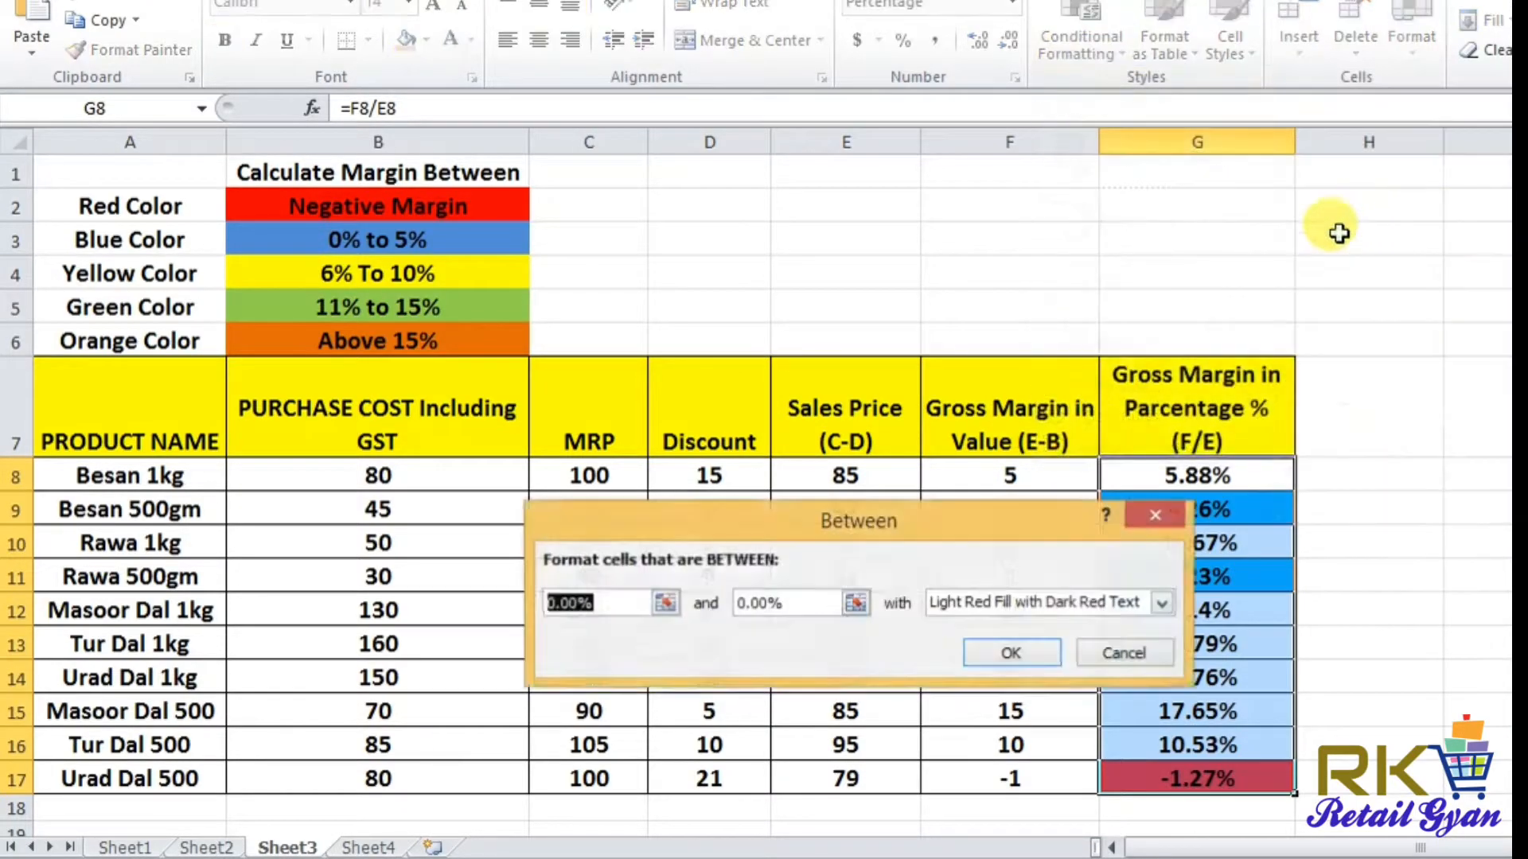
pyautogui.click(556, 606)
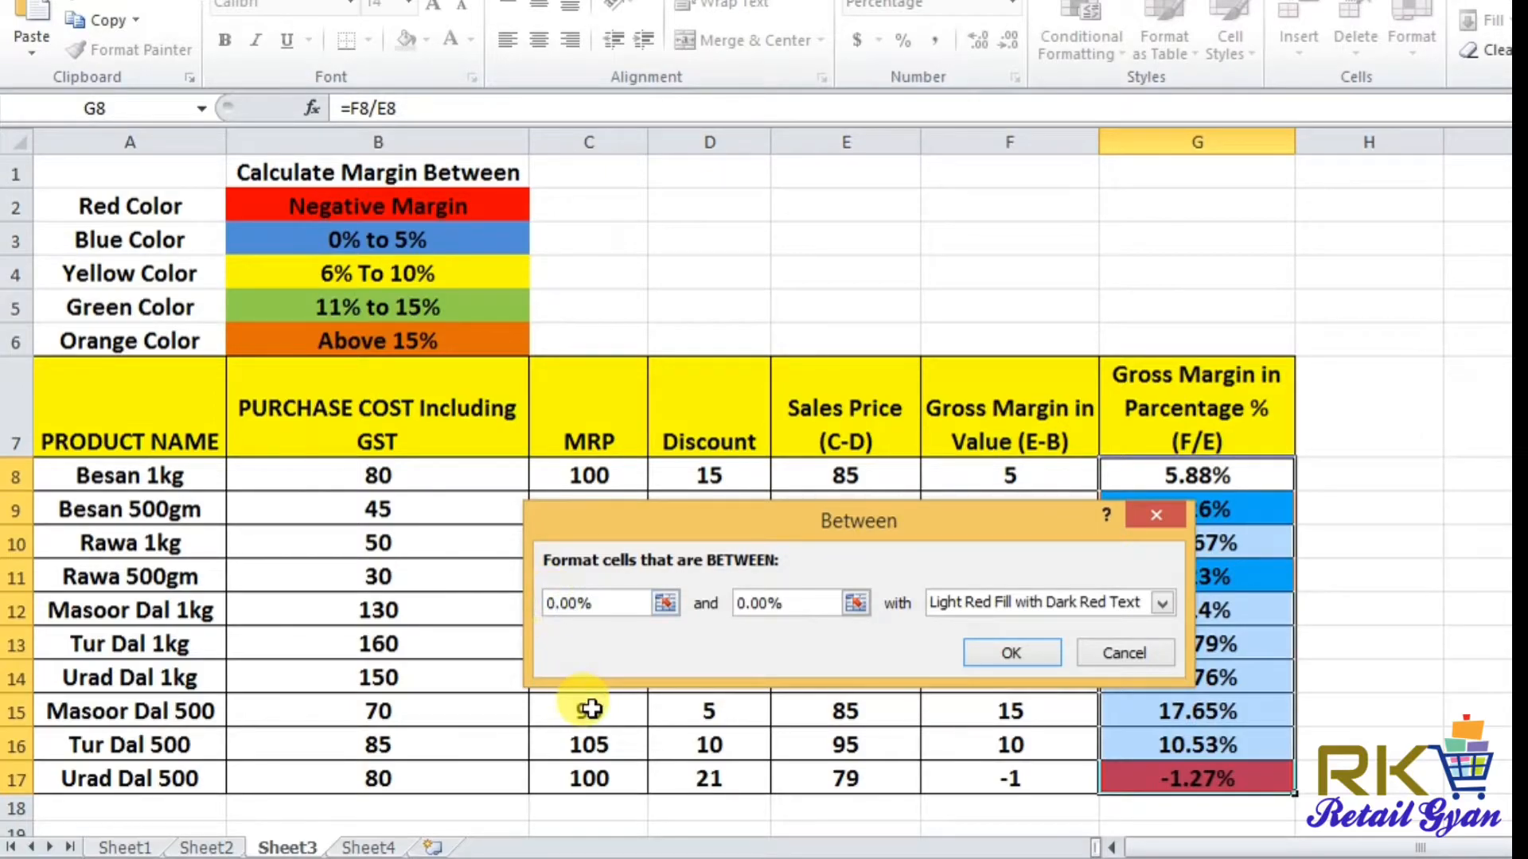
pyautogui.press('BackSpace')
pyautogui.press('Delete')
pyautogui.press('Delete')
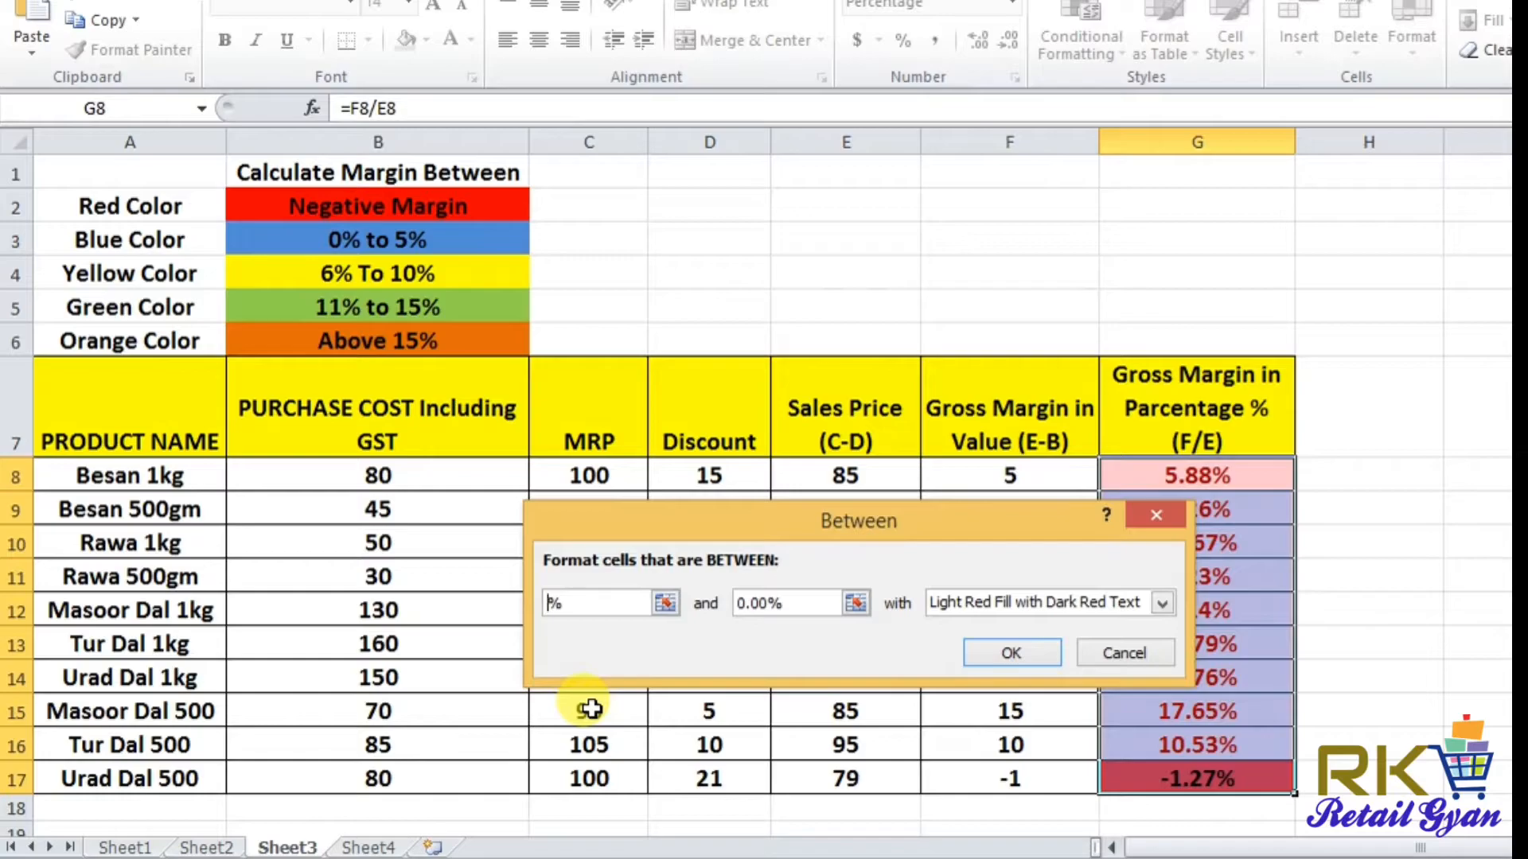
pyautogui.write('5.01')
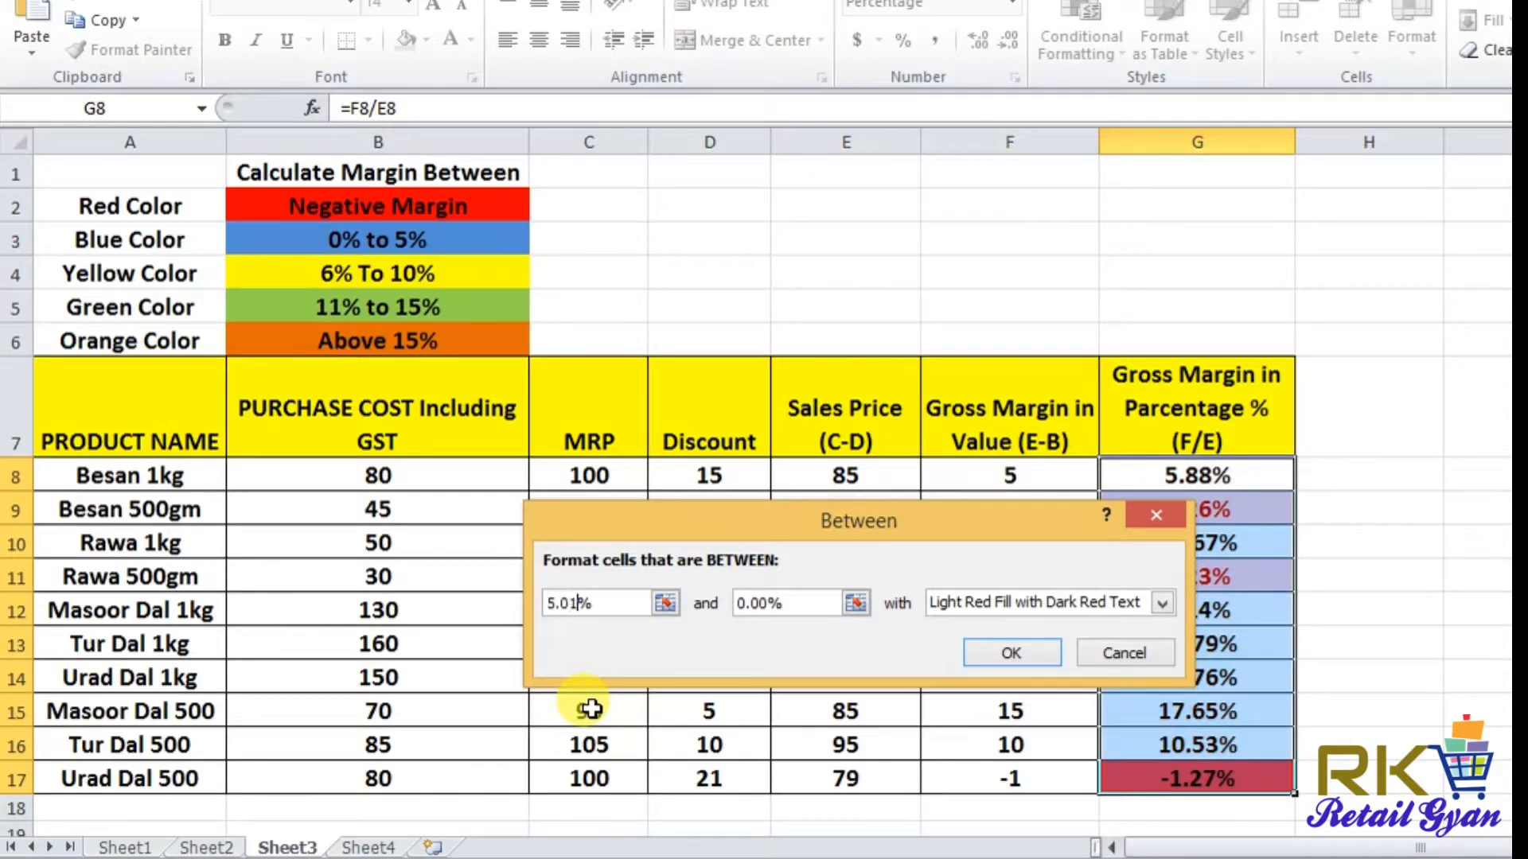
pyautogui.click(741, 603)
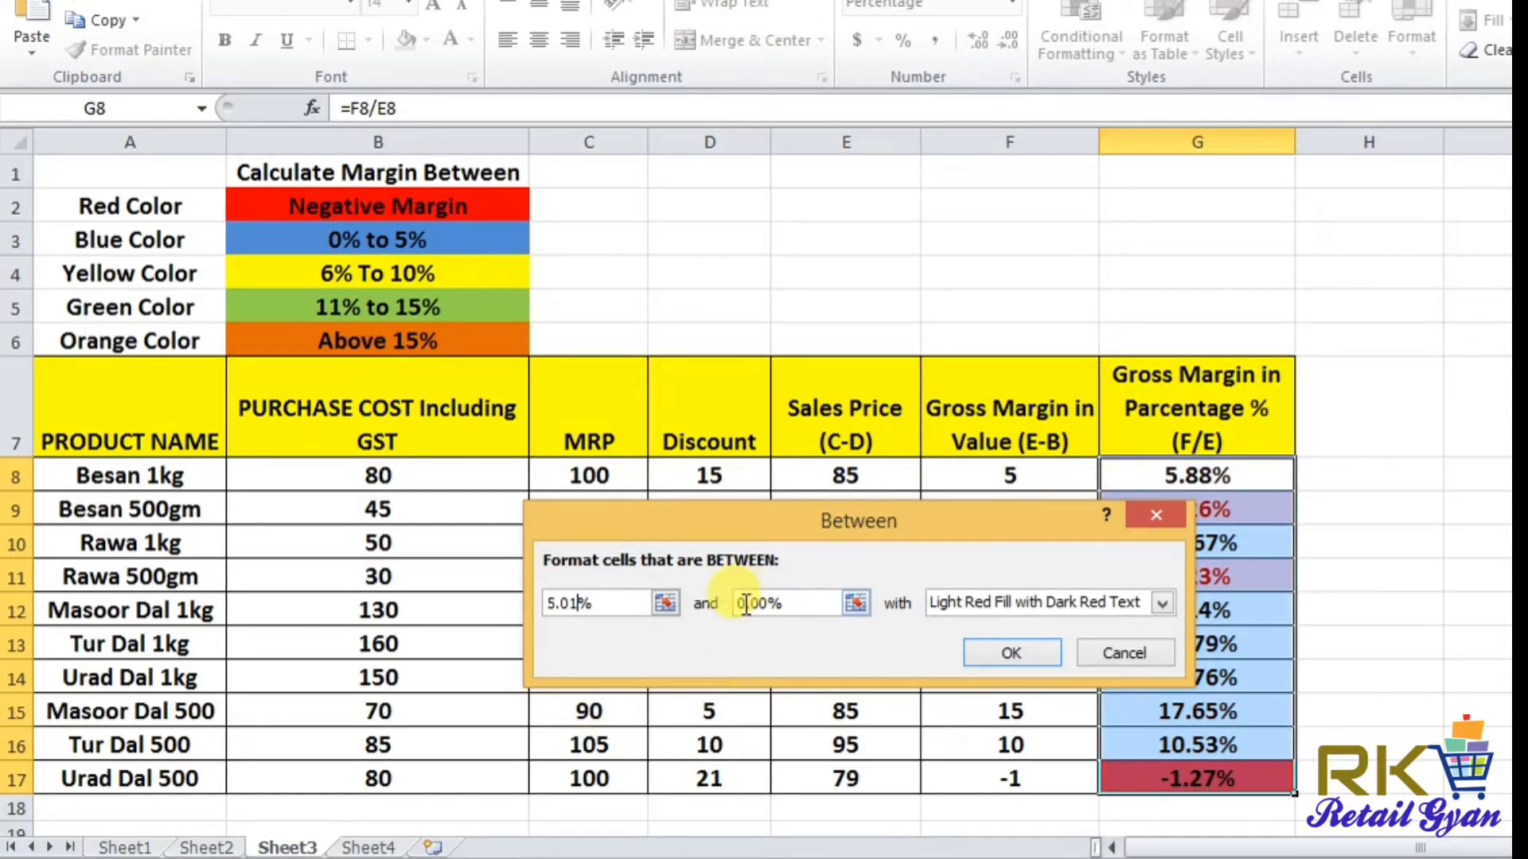
pyautogui.press('BackSpace')
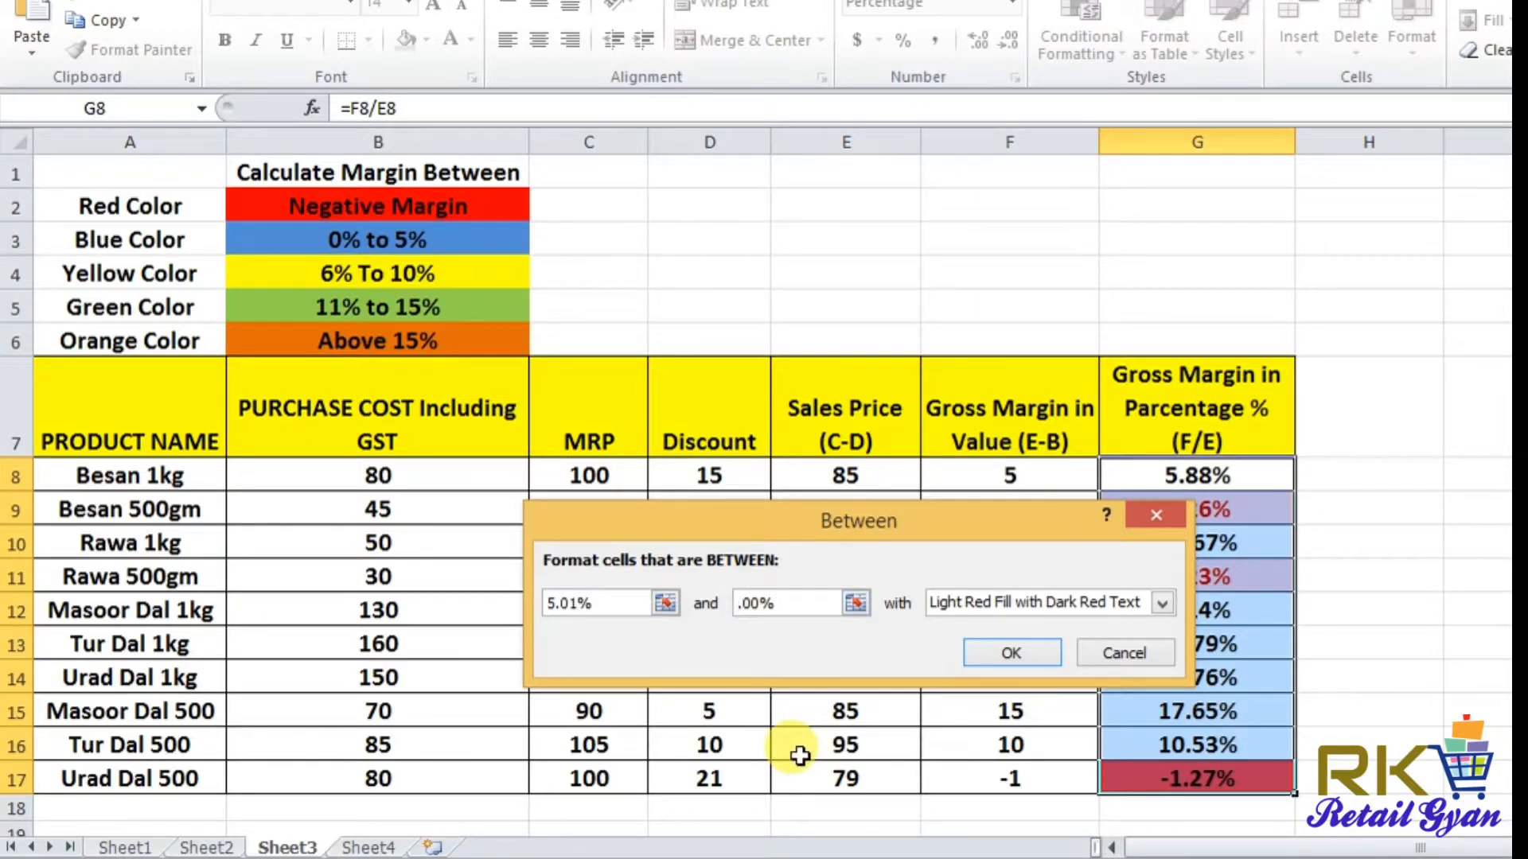
pyautogui.write('10')
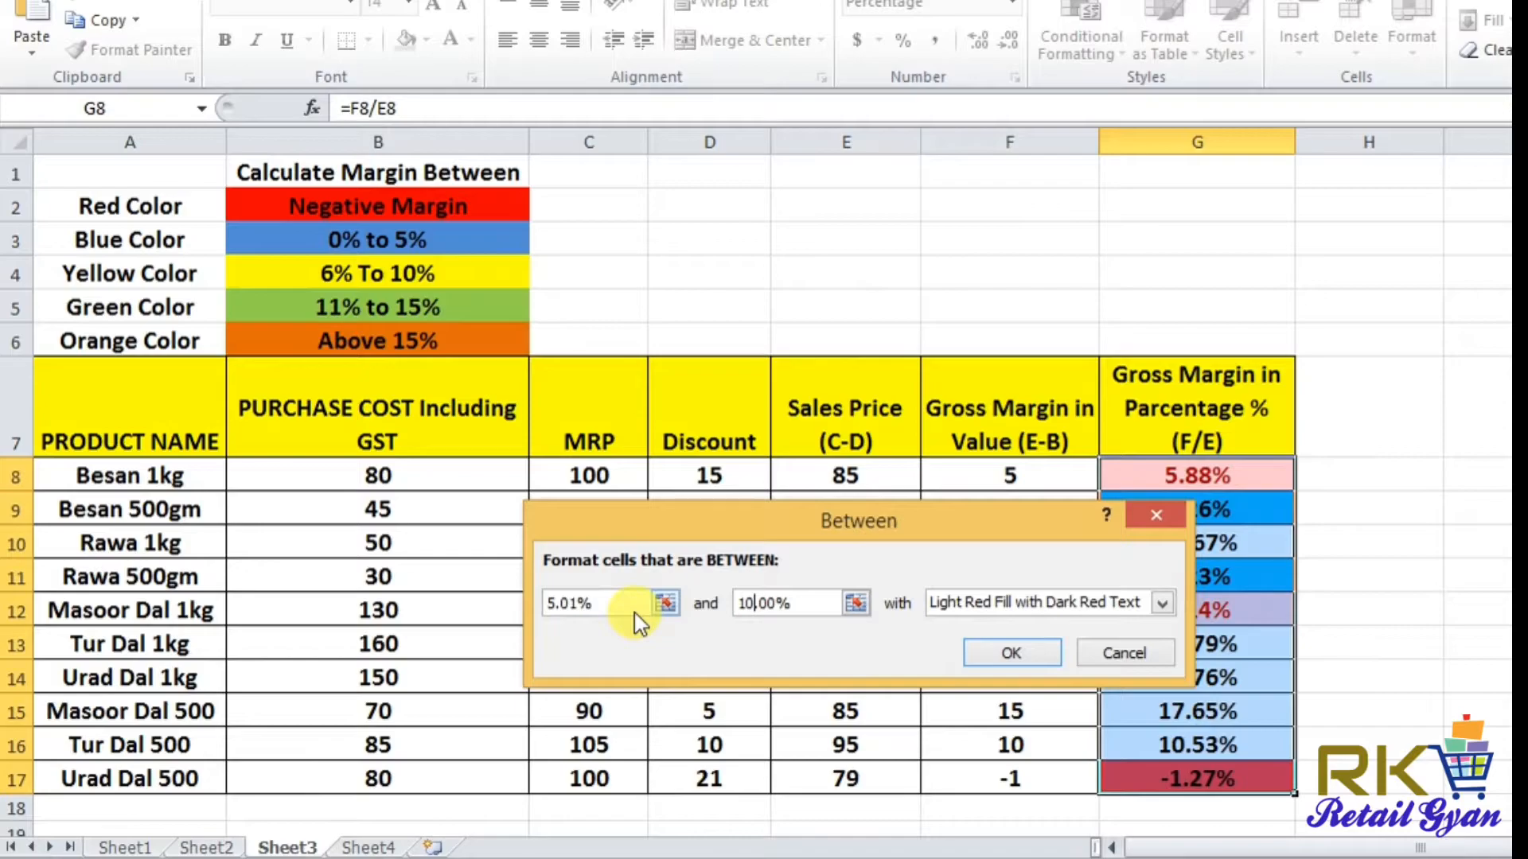
# Give the 5.01% to 10.00% rule a custom yellow fill and apply it to G8:G17
pyautogui.click(1162, 604)
pyautogui.click(1108, 733)
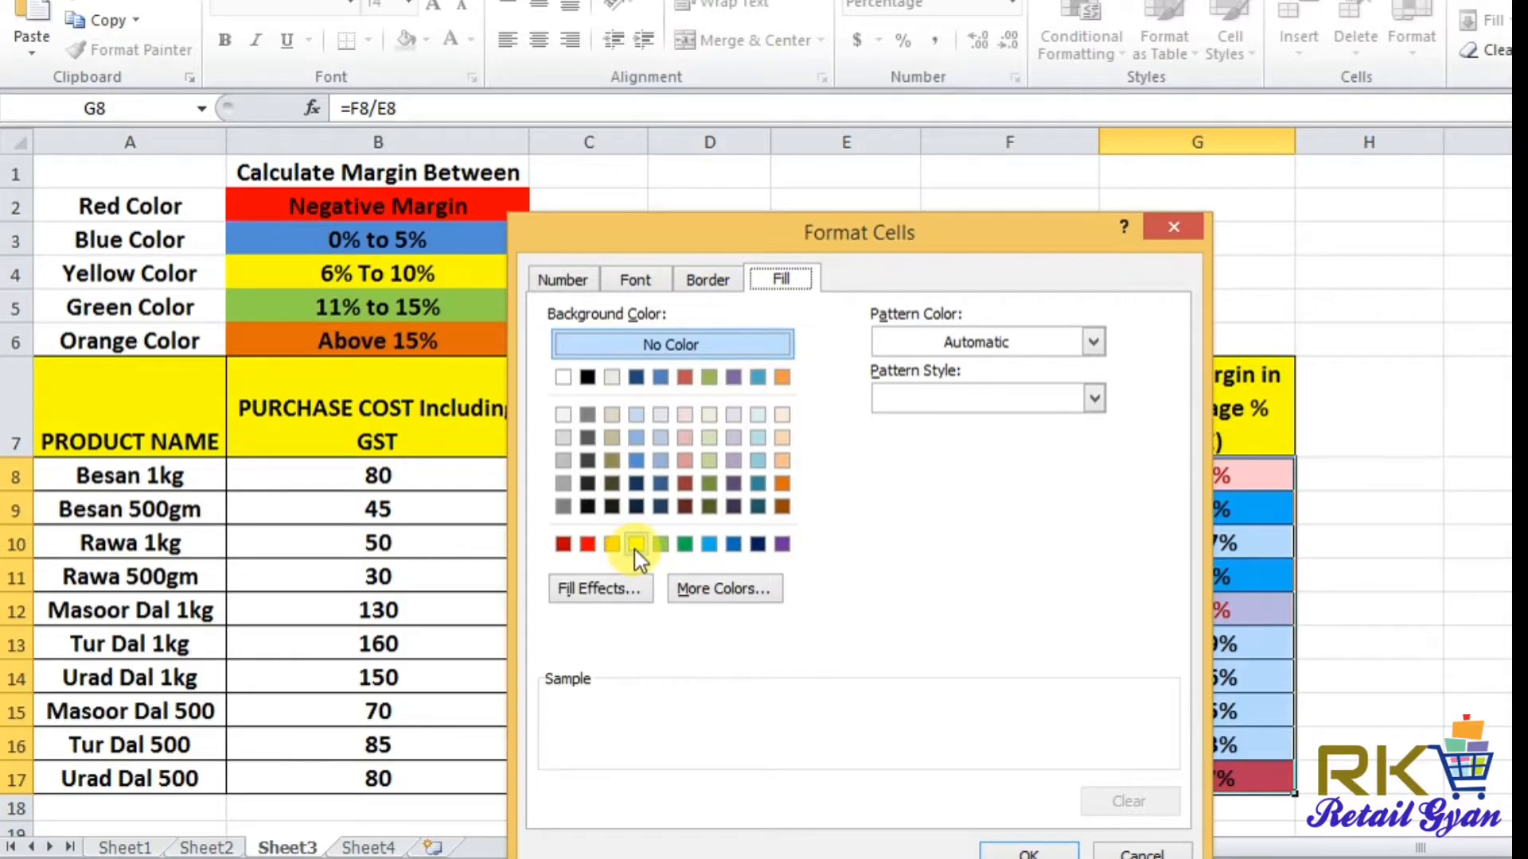
pyautogui.click(636, 544)
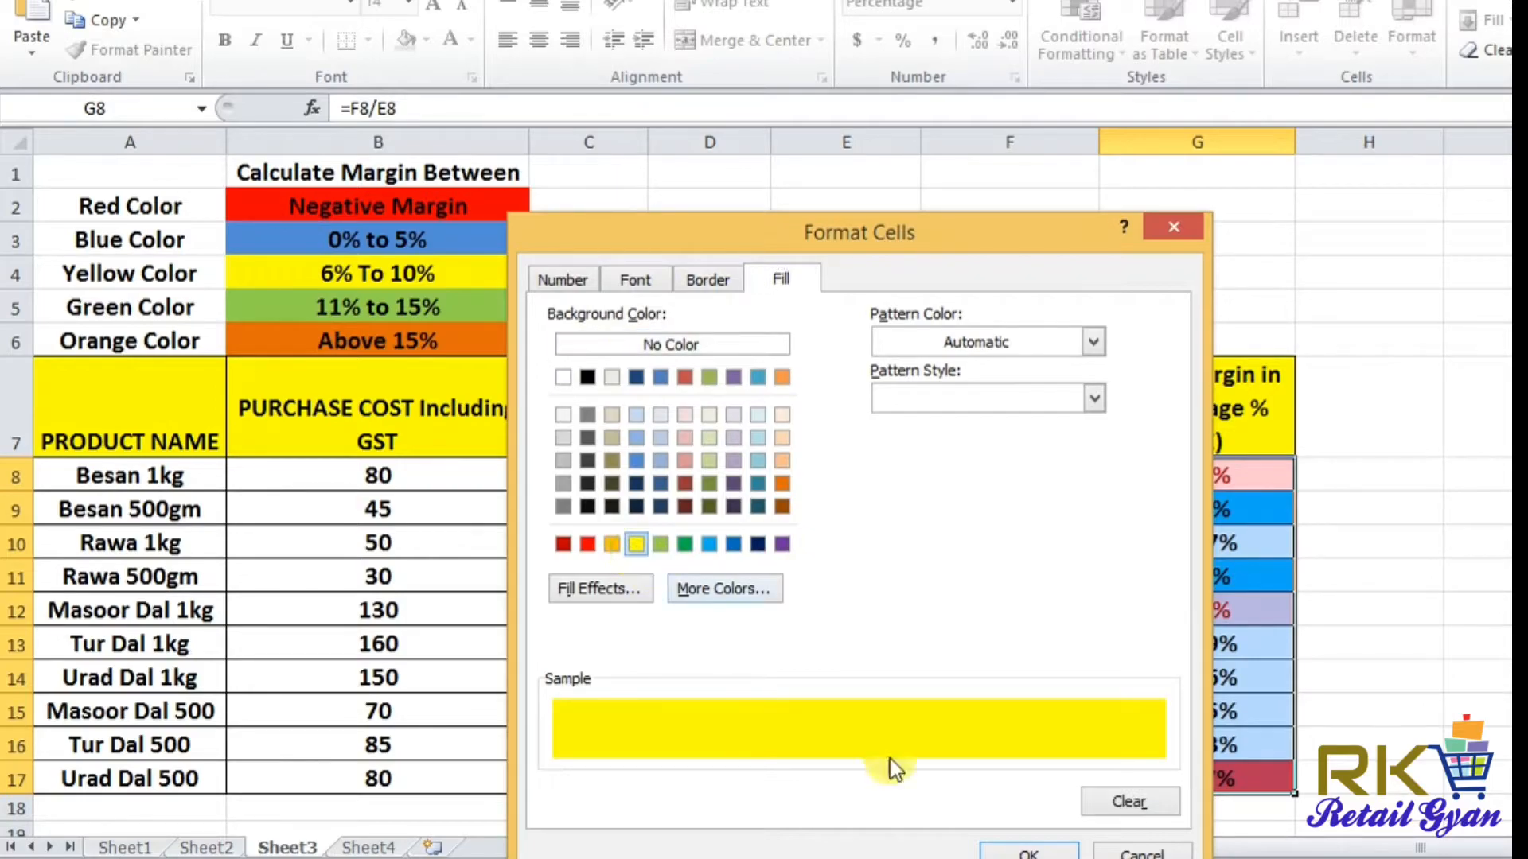
pyautogui.click(1029, 853)
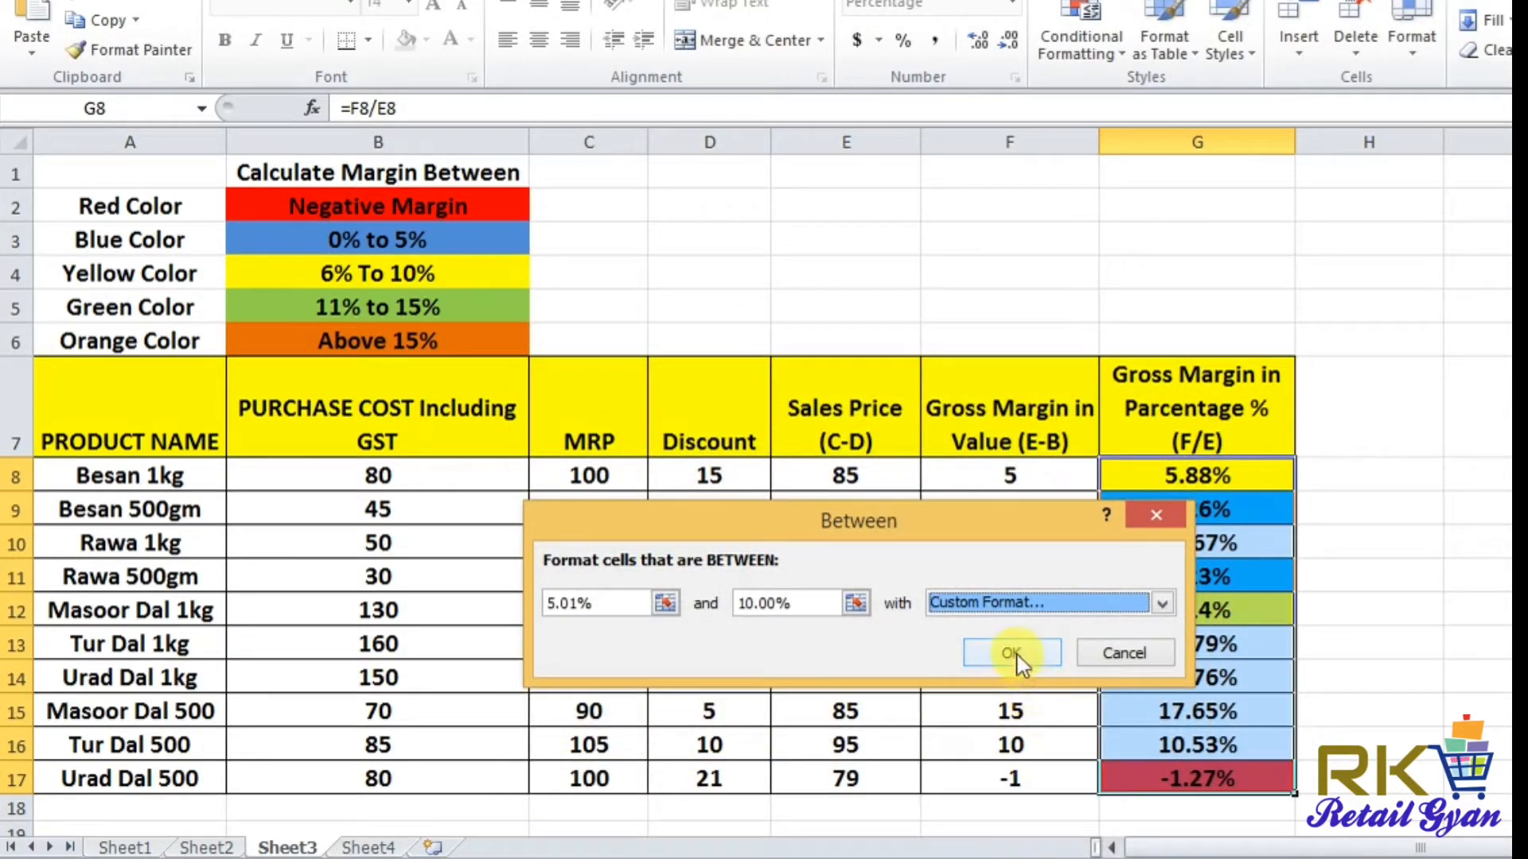
pyautogui.click(1016, 653)
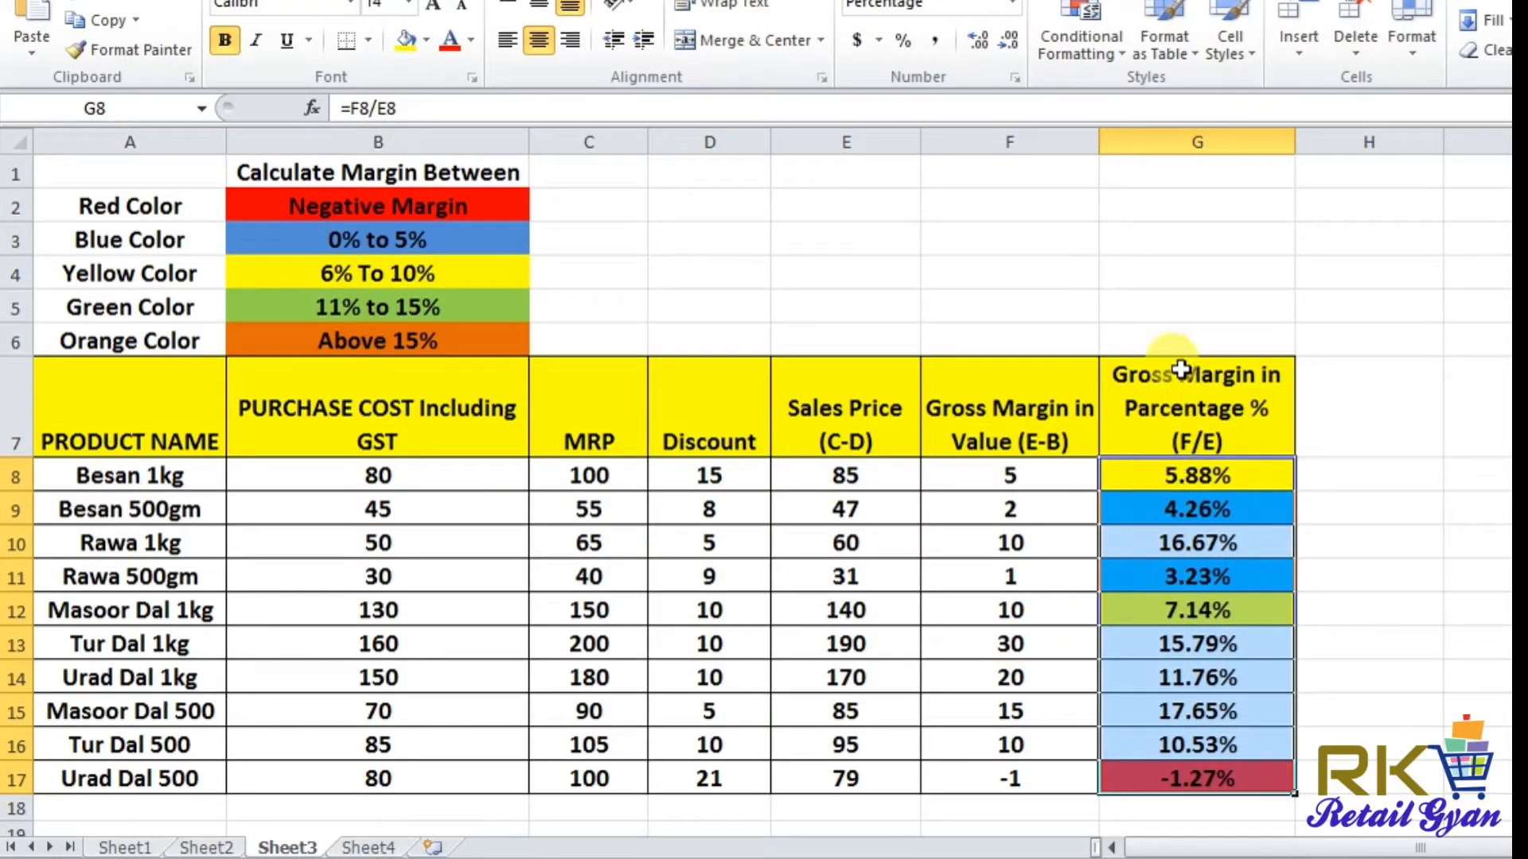
# Start another Between conditional formatting rule on G8:G17 with limits of 10.01% and 15%
pyautogui.click(1085, 51)
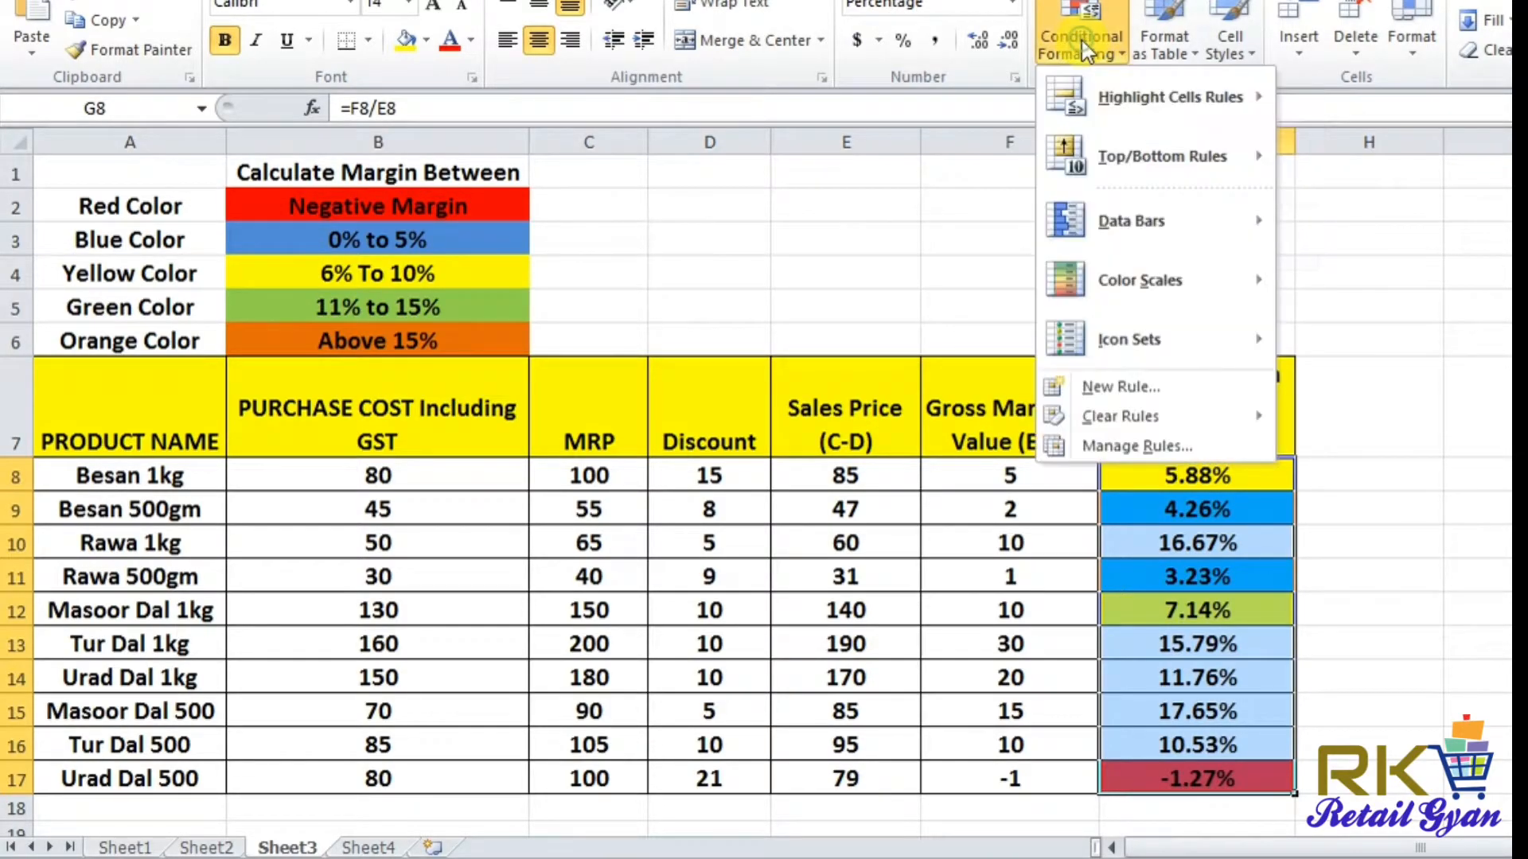
pyautogui.moveTo(1169, 100)
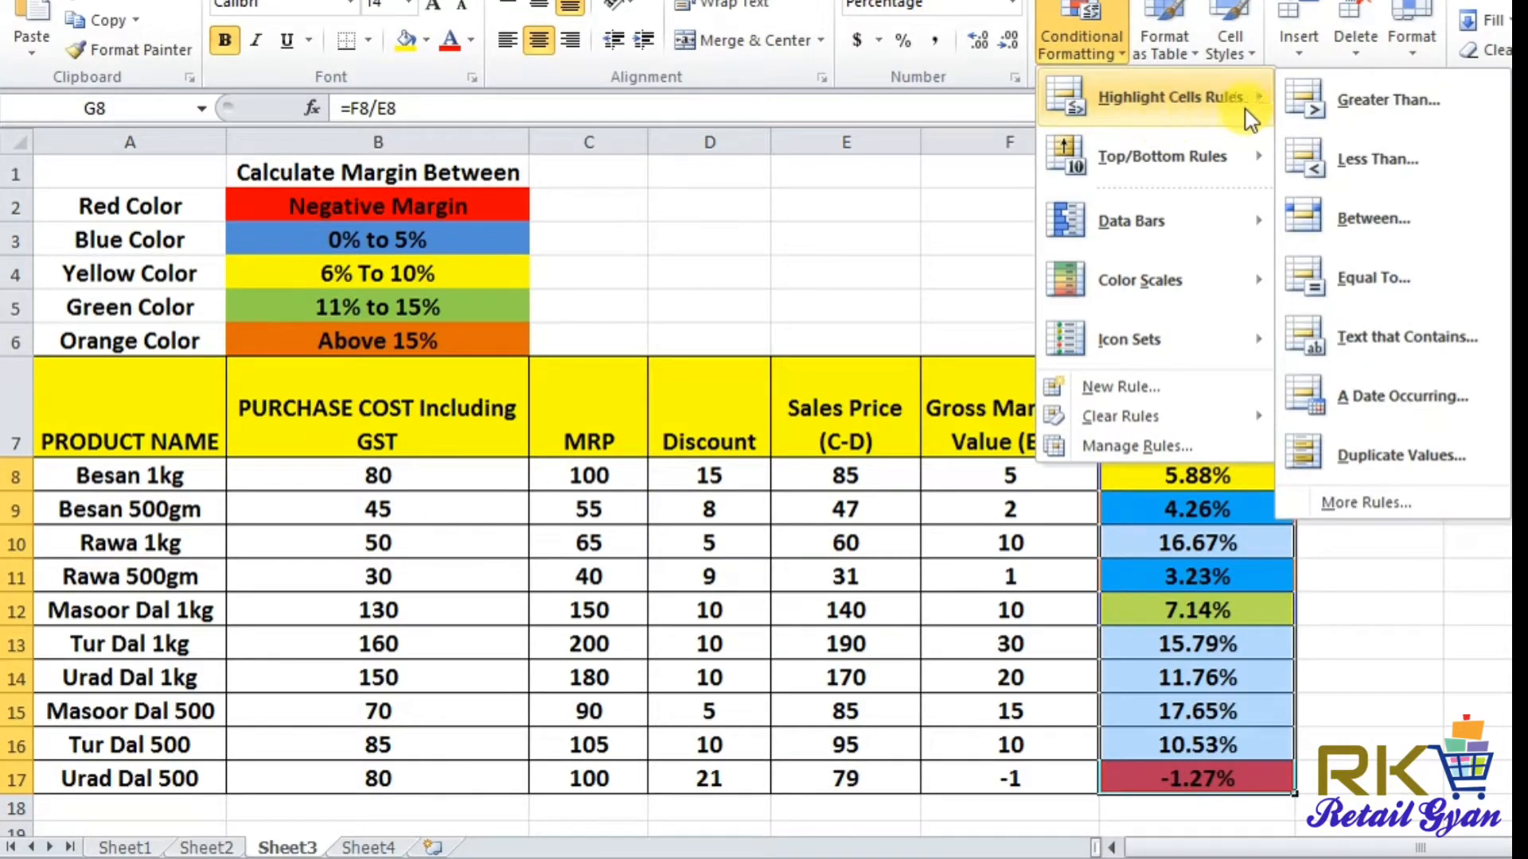
pyautogui.click(1342, 229)
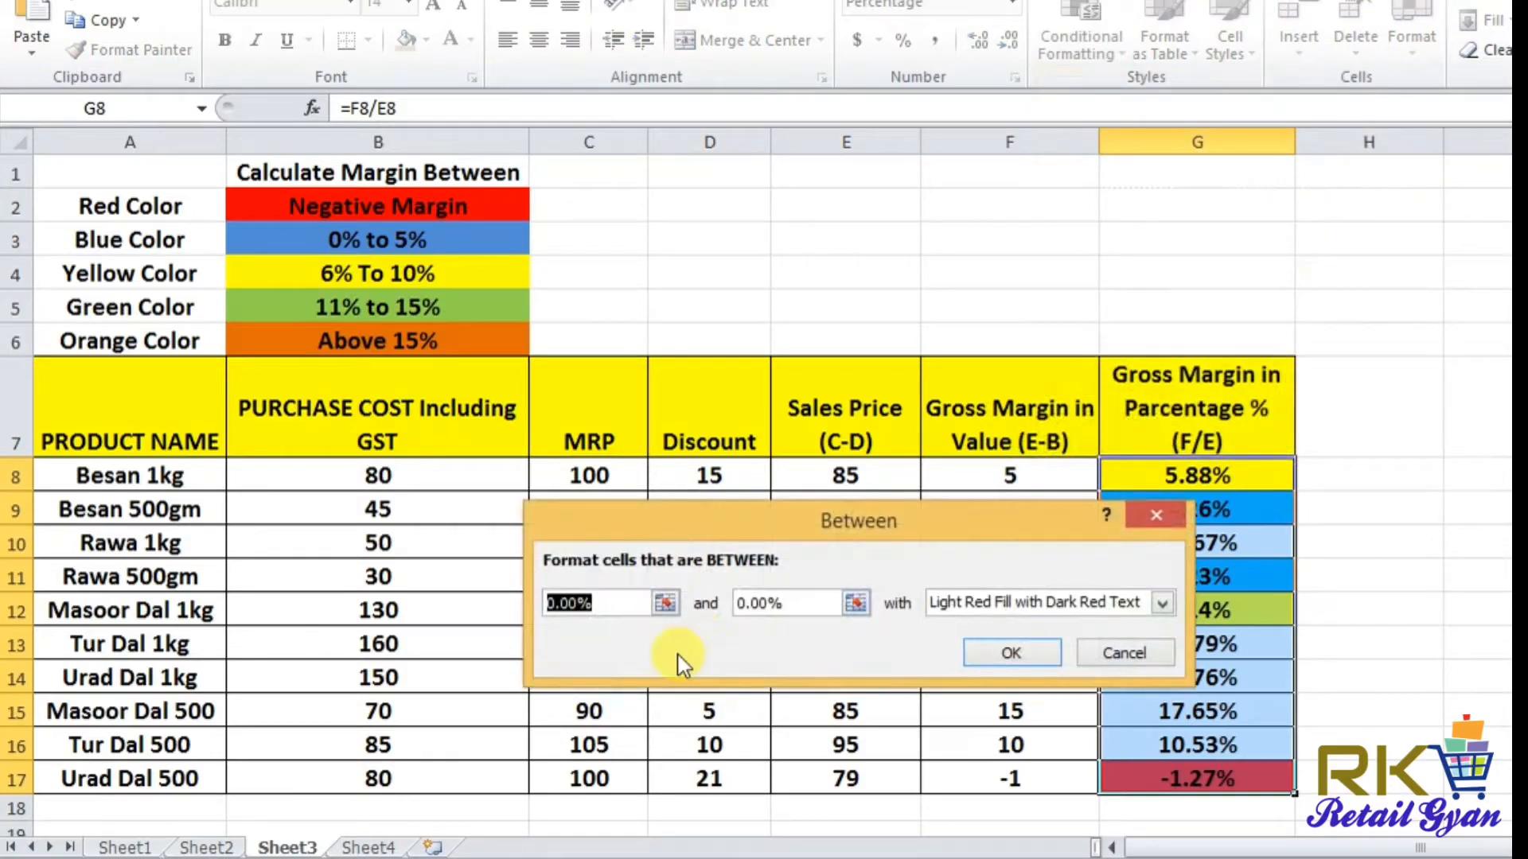
pyautogui.click(572, 609)
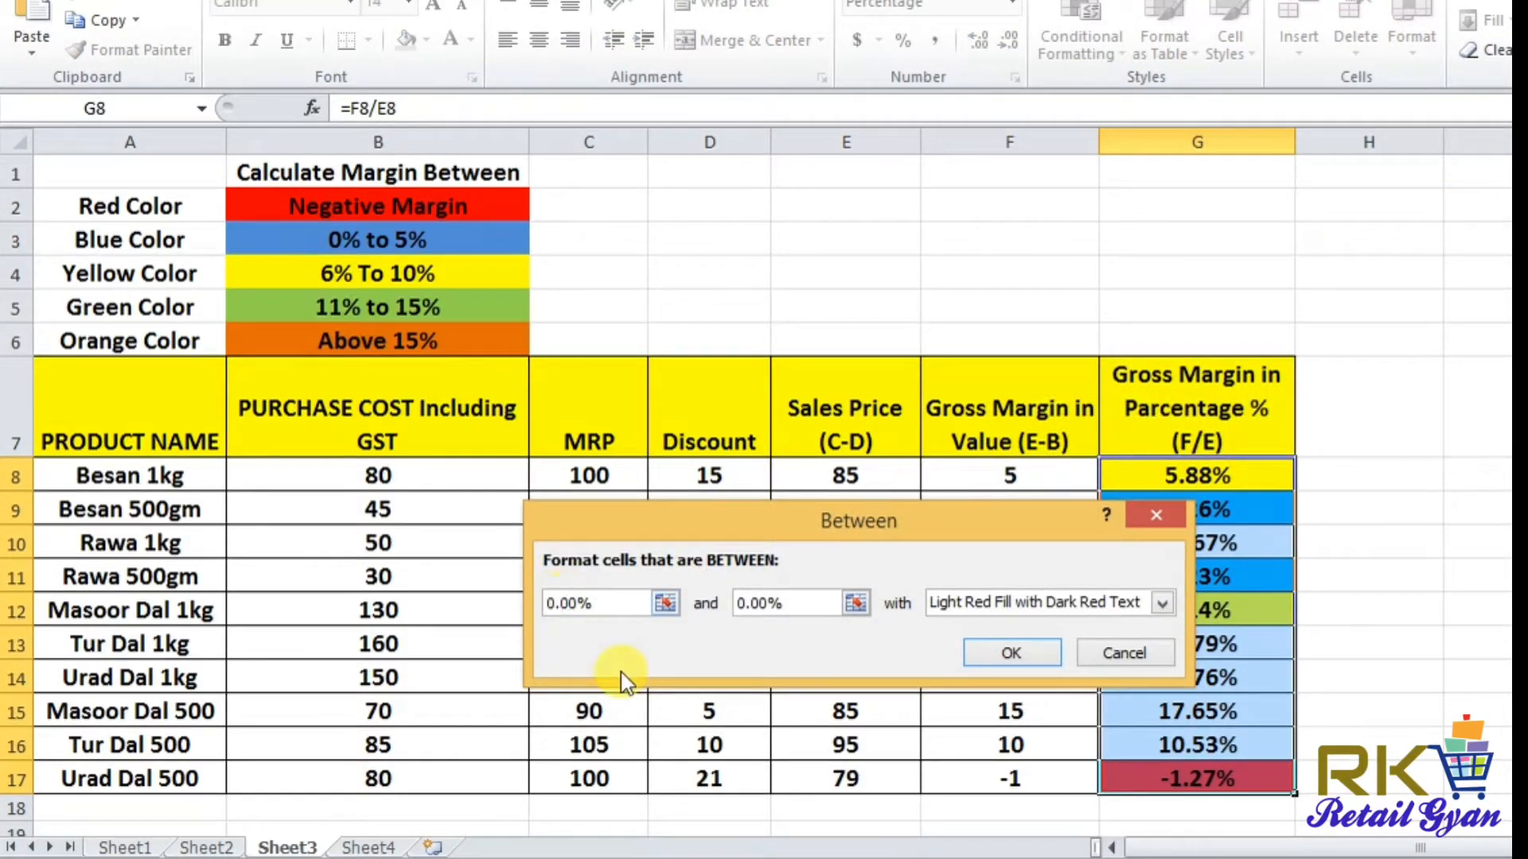
pyautogui.press('Right')
pyautogui.press('BackSpace')
pyautogui.press('BackSpace')
pyautogui.press('BackSpace')
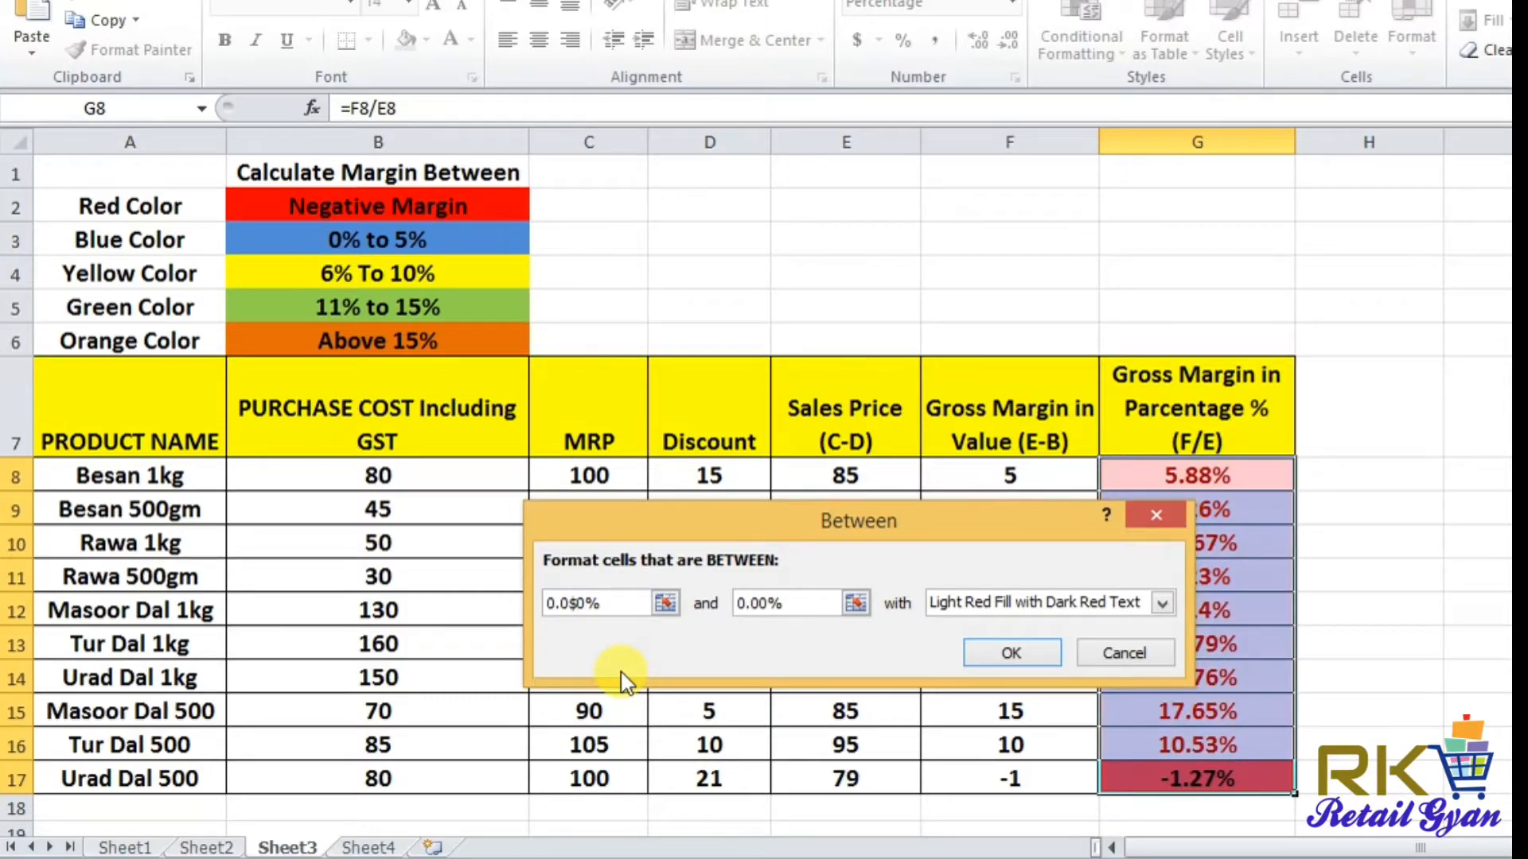
pyautogui.press('BackSpace')
pyautogui.press('BackSpace')
pyautogui.write('10.')
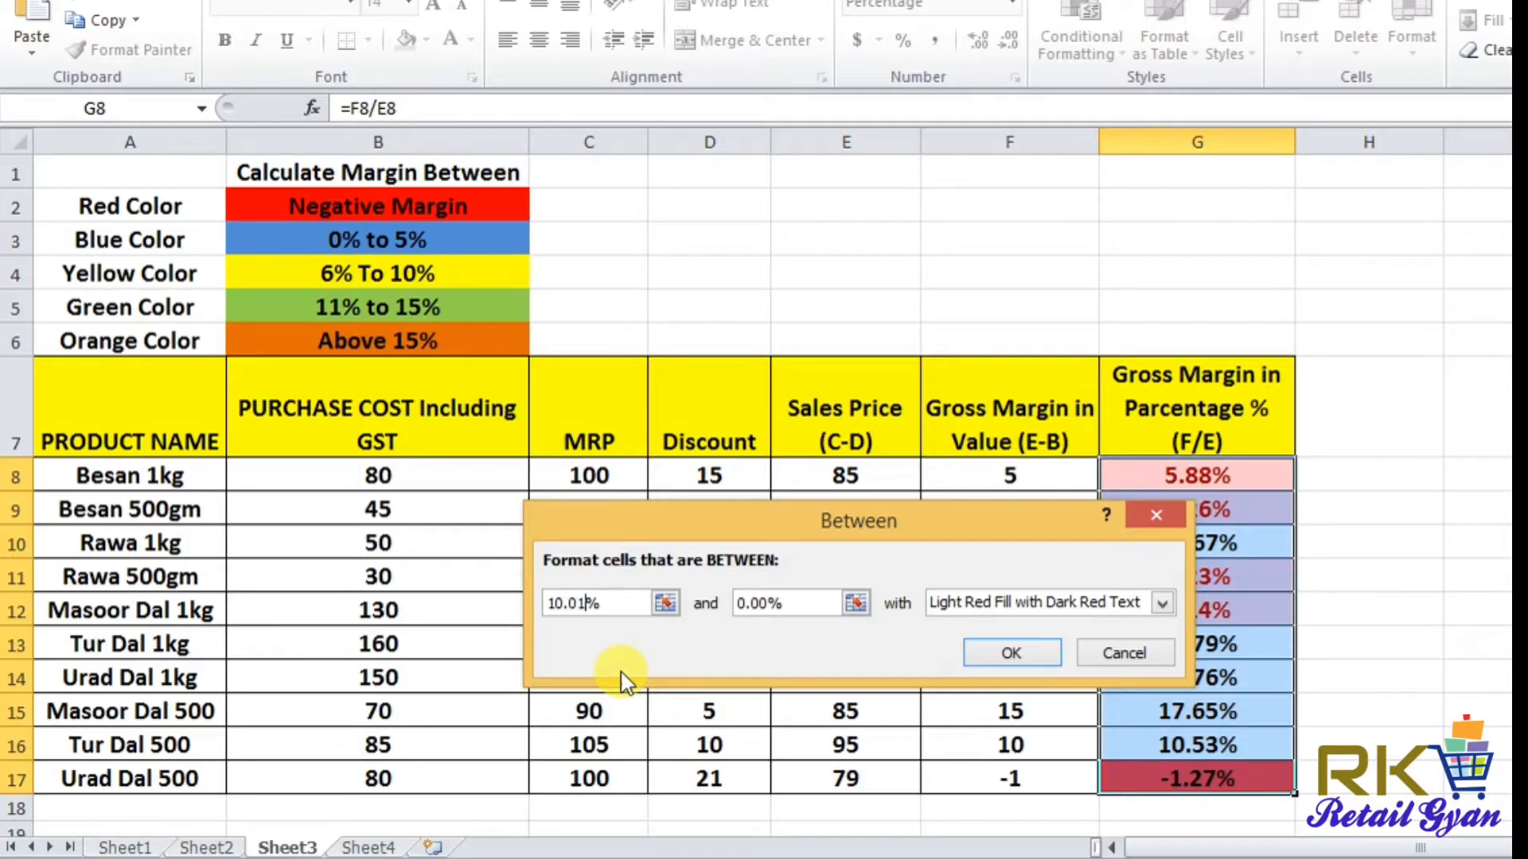
pyautogui.click(739, 603)
pyautogui.press('Delete')
pyautogui.write('15')
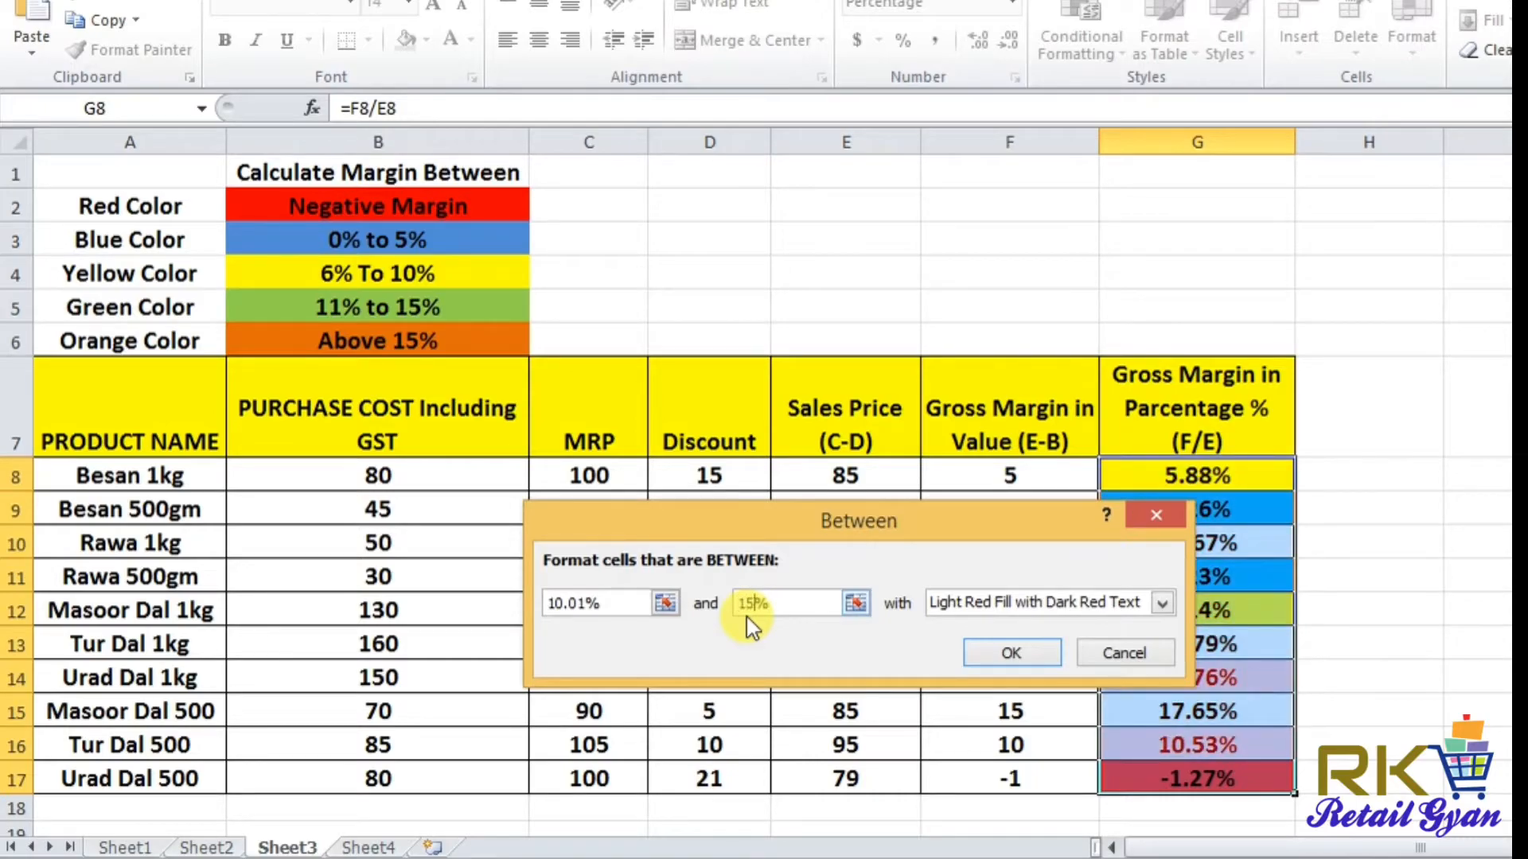
# Give the 10.01% to 15% rule a custom light green fill and apply it to G8:G17
pyautogui.click(1163, 603)
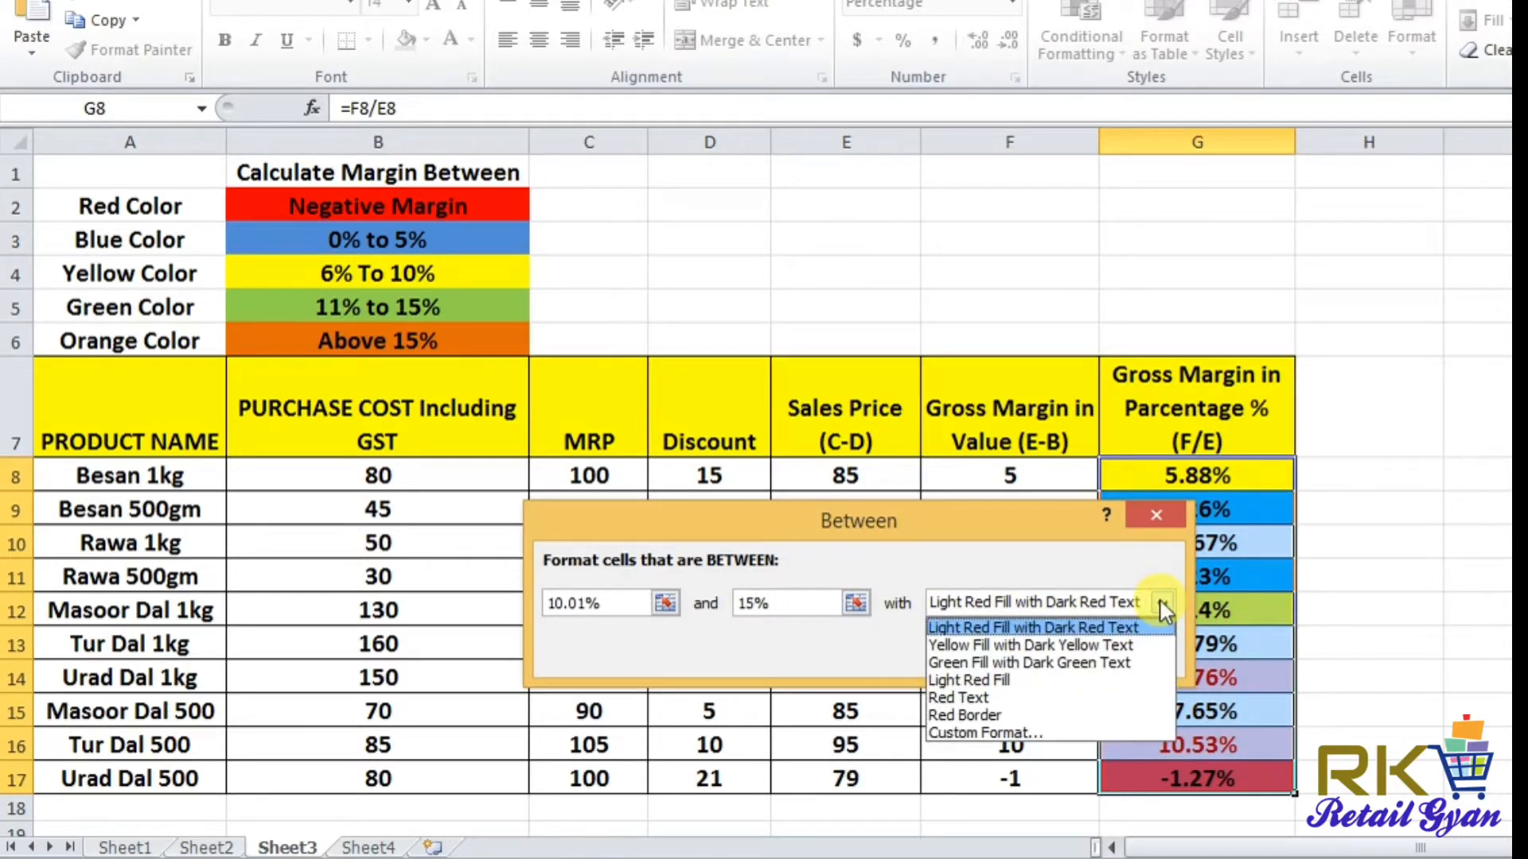
pyautogui.click(1098, 728)
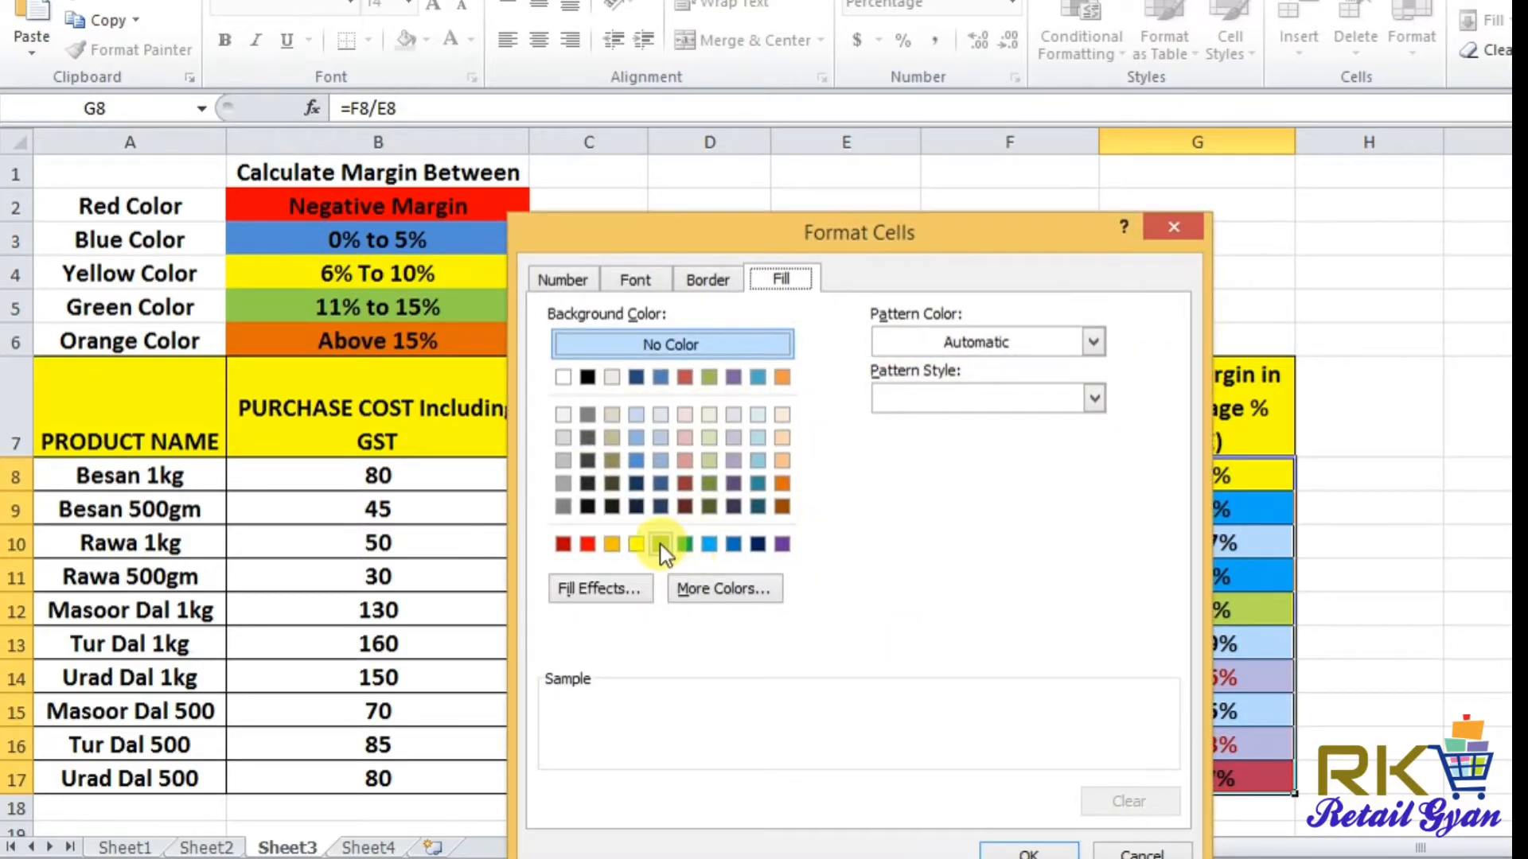
pyautogui.click(660, 544)
pyautogui.click(1028, 853)
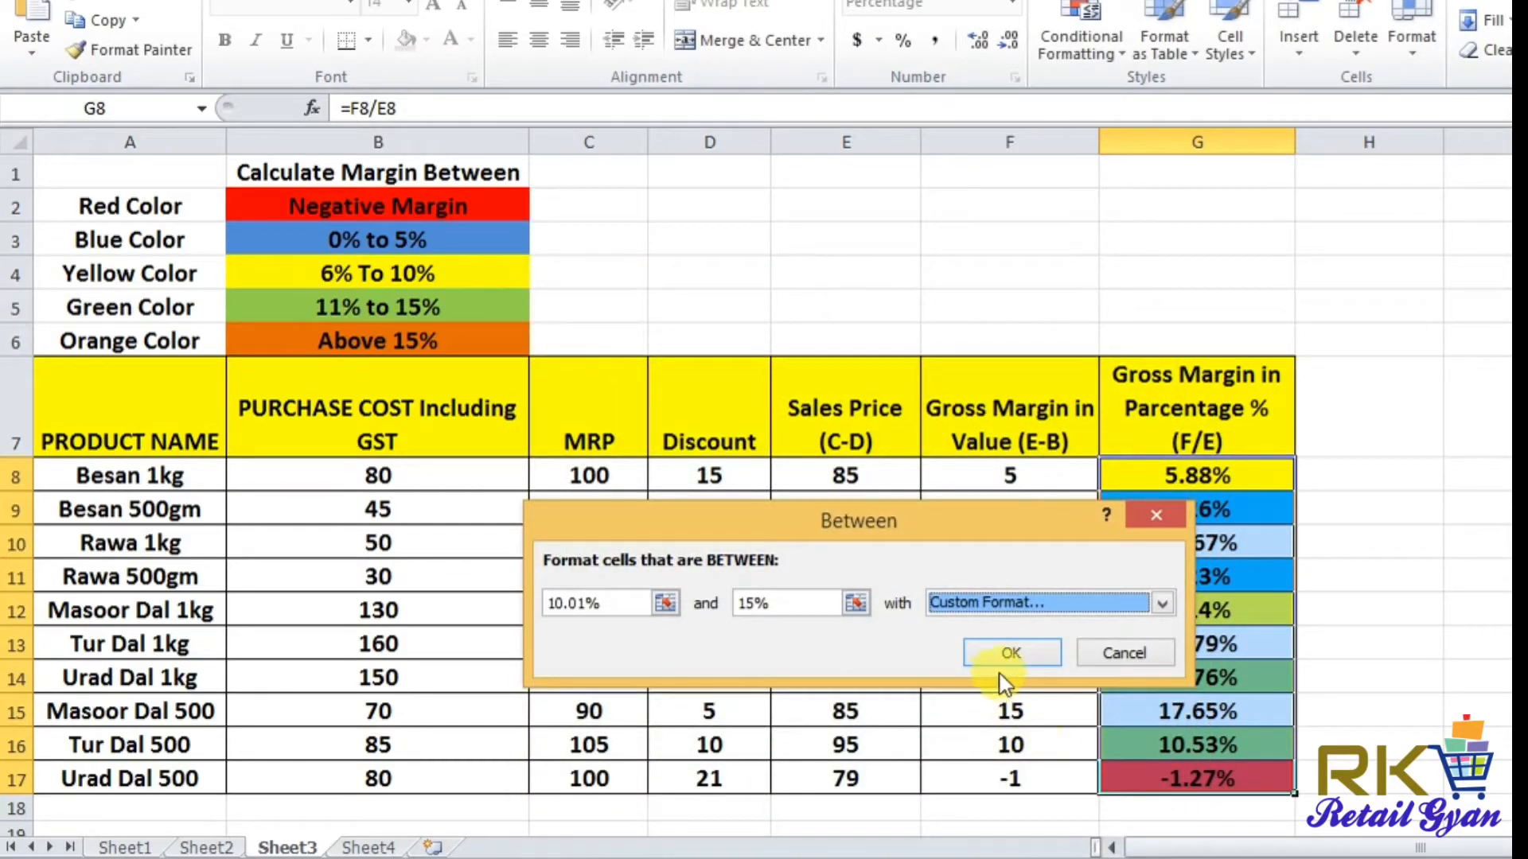
pyautogui.click(1012, 654)
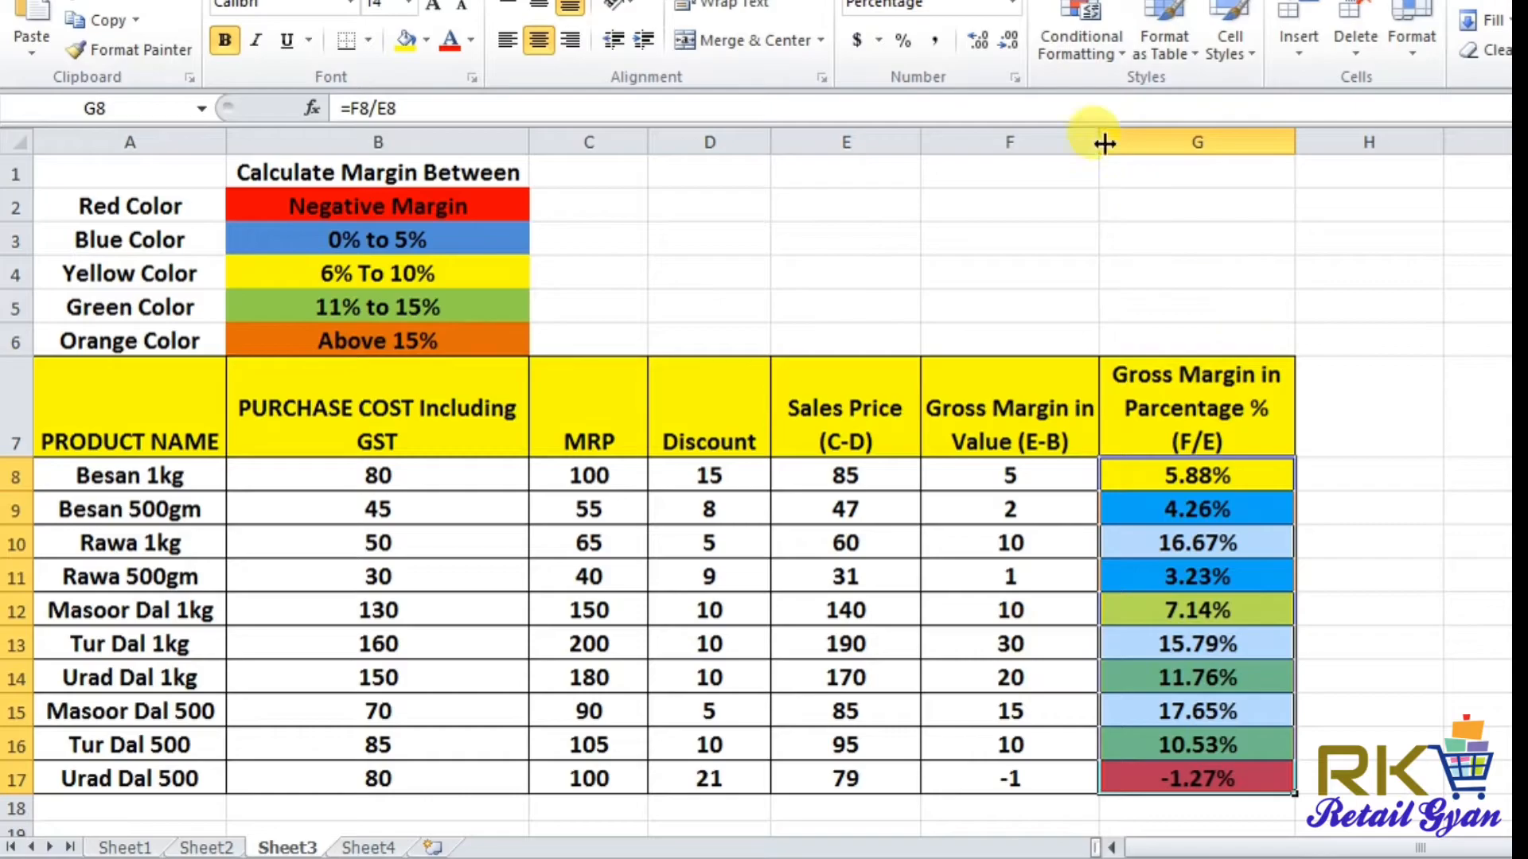
# Add a Greater Than conditional formatting rule to G8:G17 that gives values above 15% a custom orange fill, then deselect the range
pyautogui.click(1082, 57)
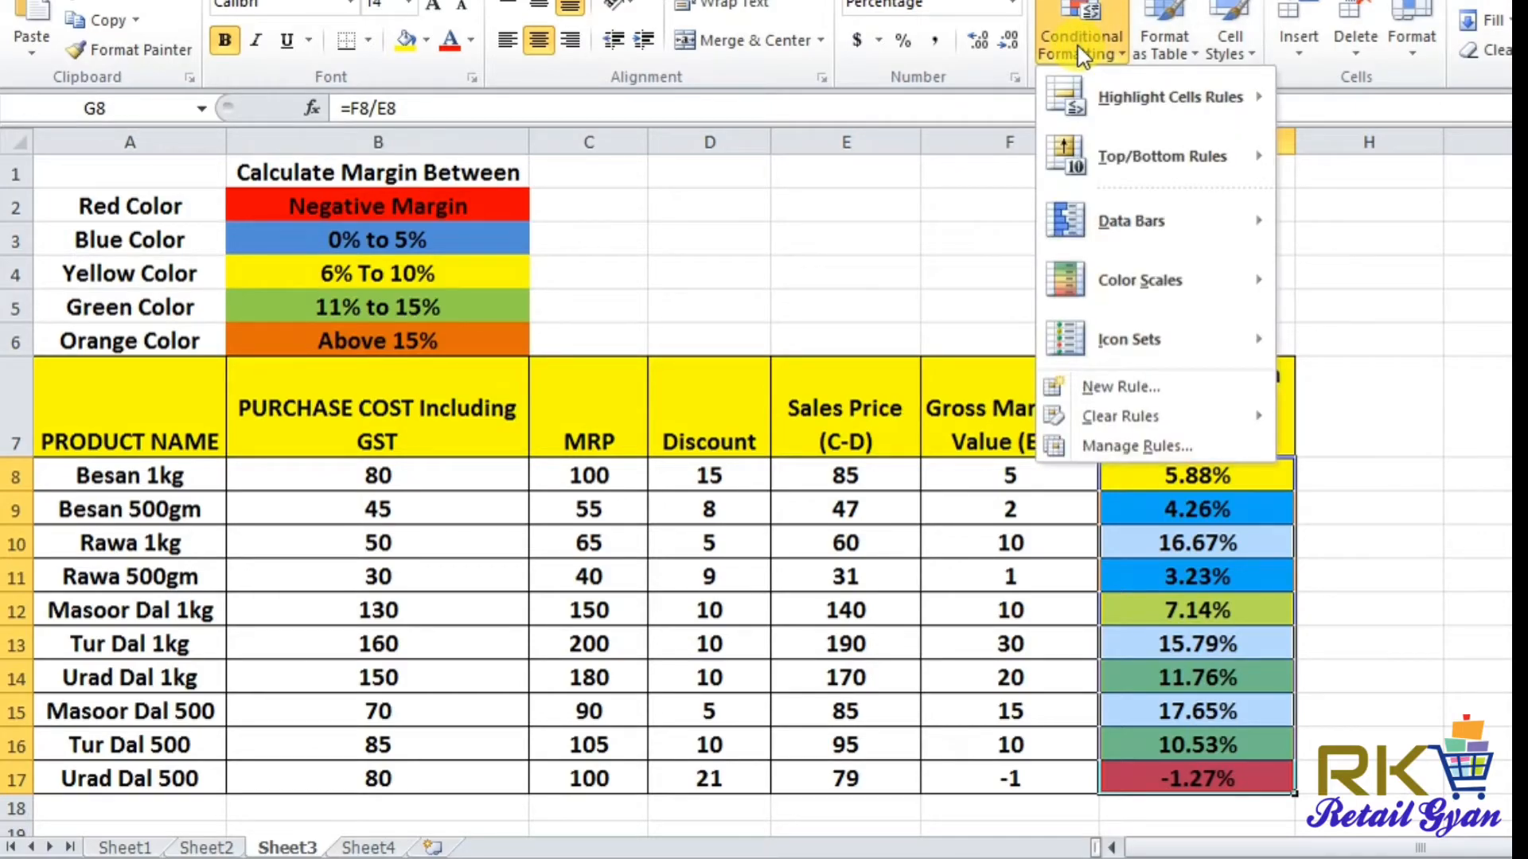
pyautogui.moveTo(1130, 97)
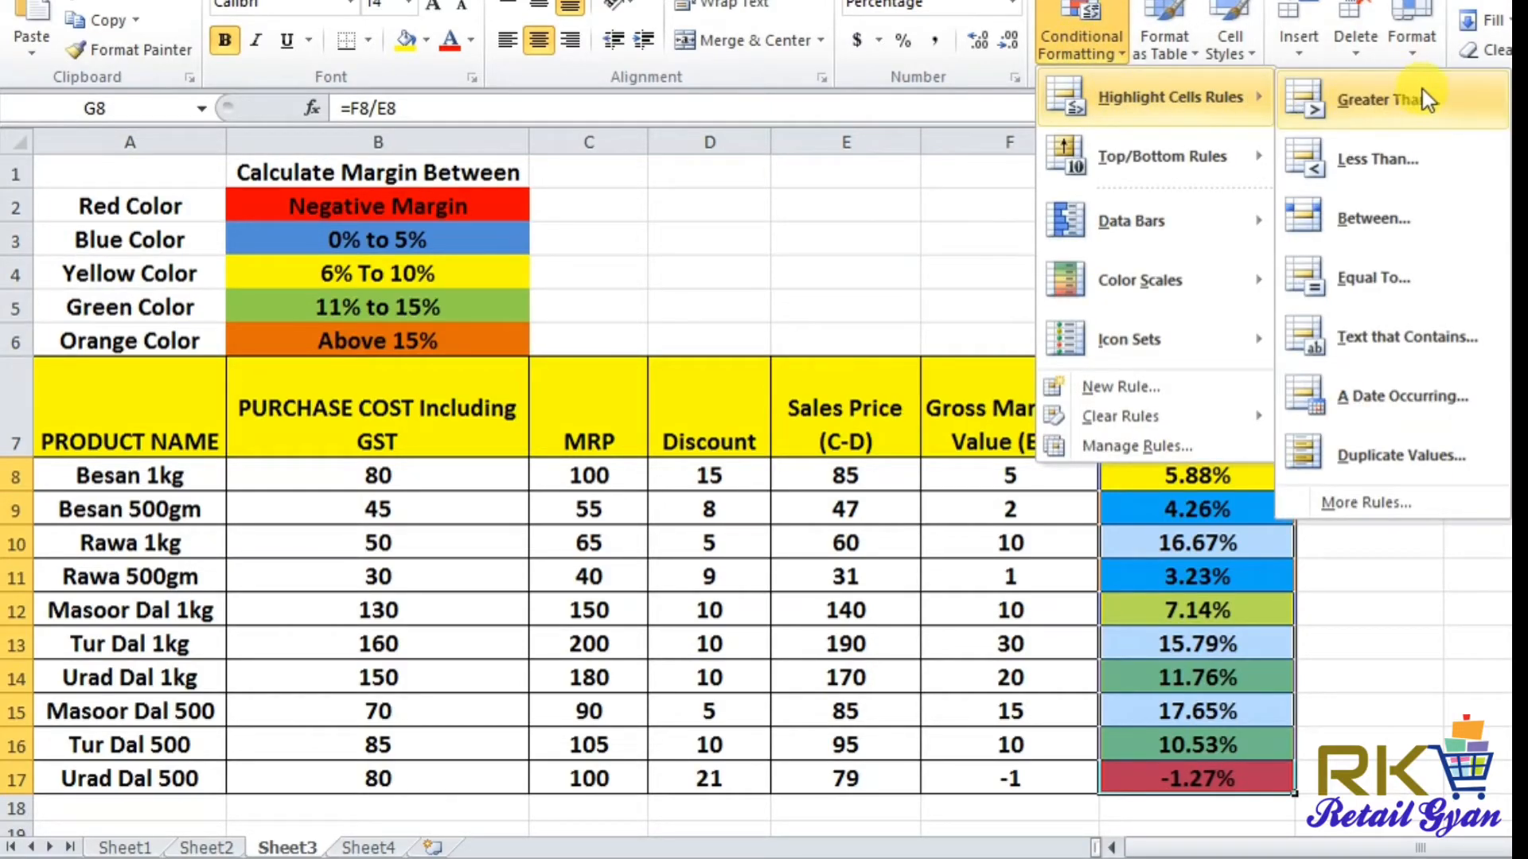
pyautogui.click(1376, 99)
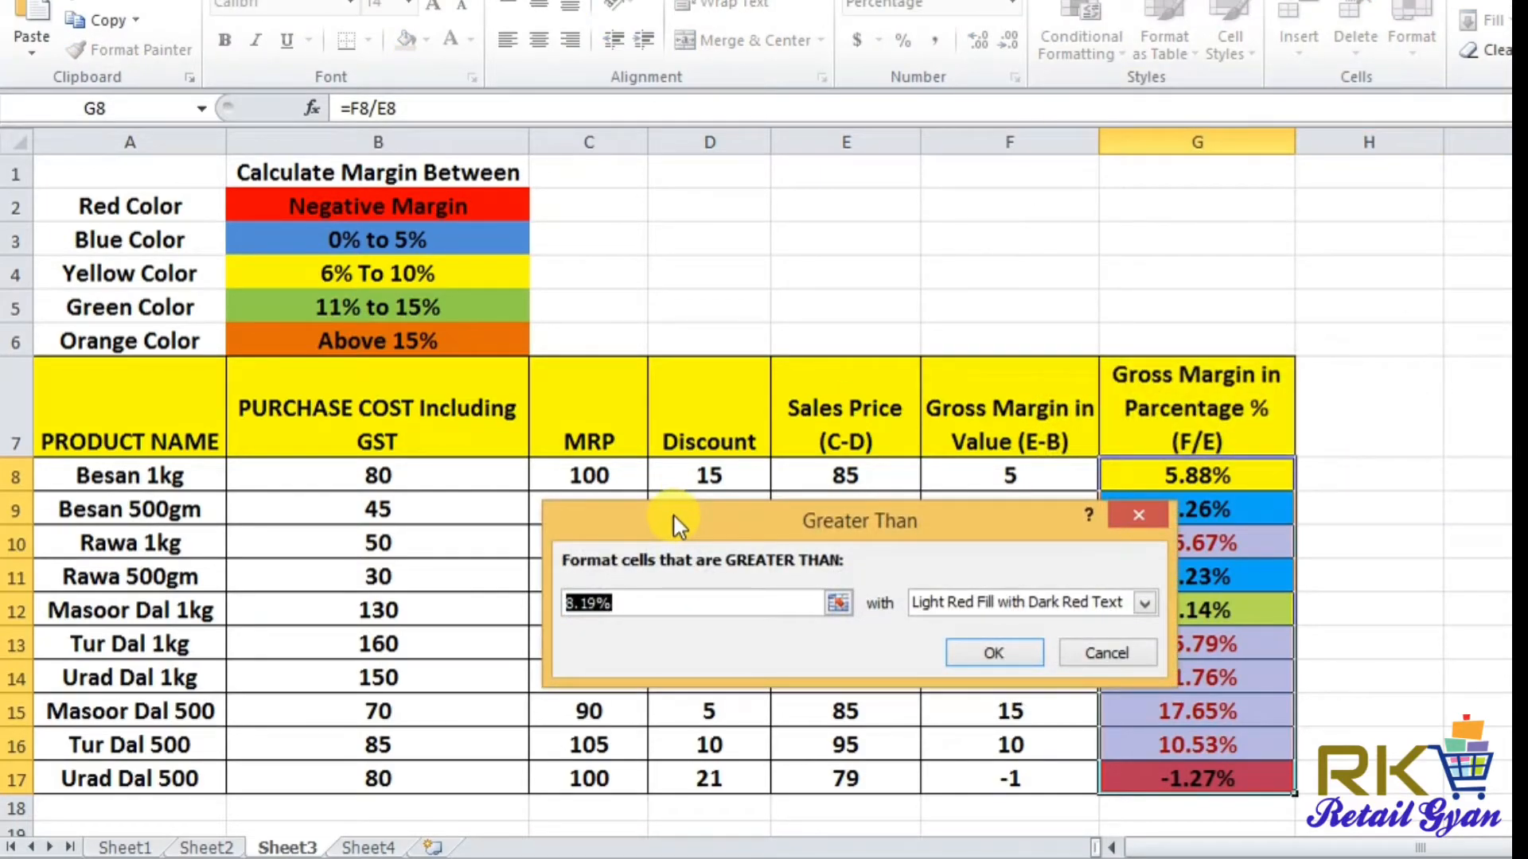
pyautogui.write('15%')
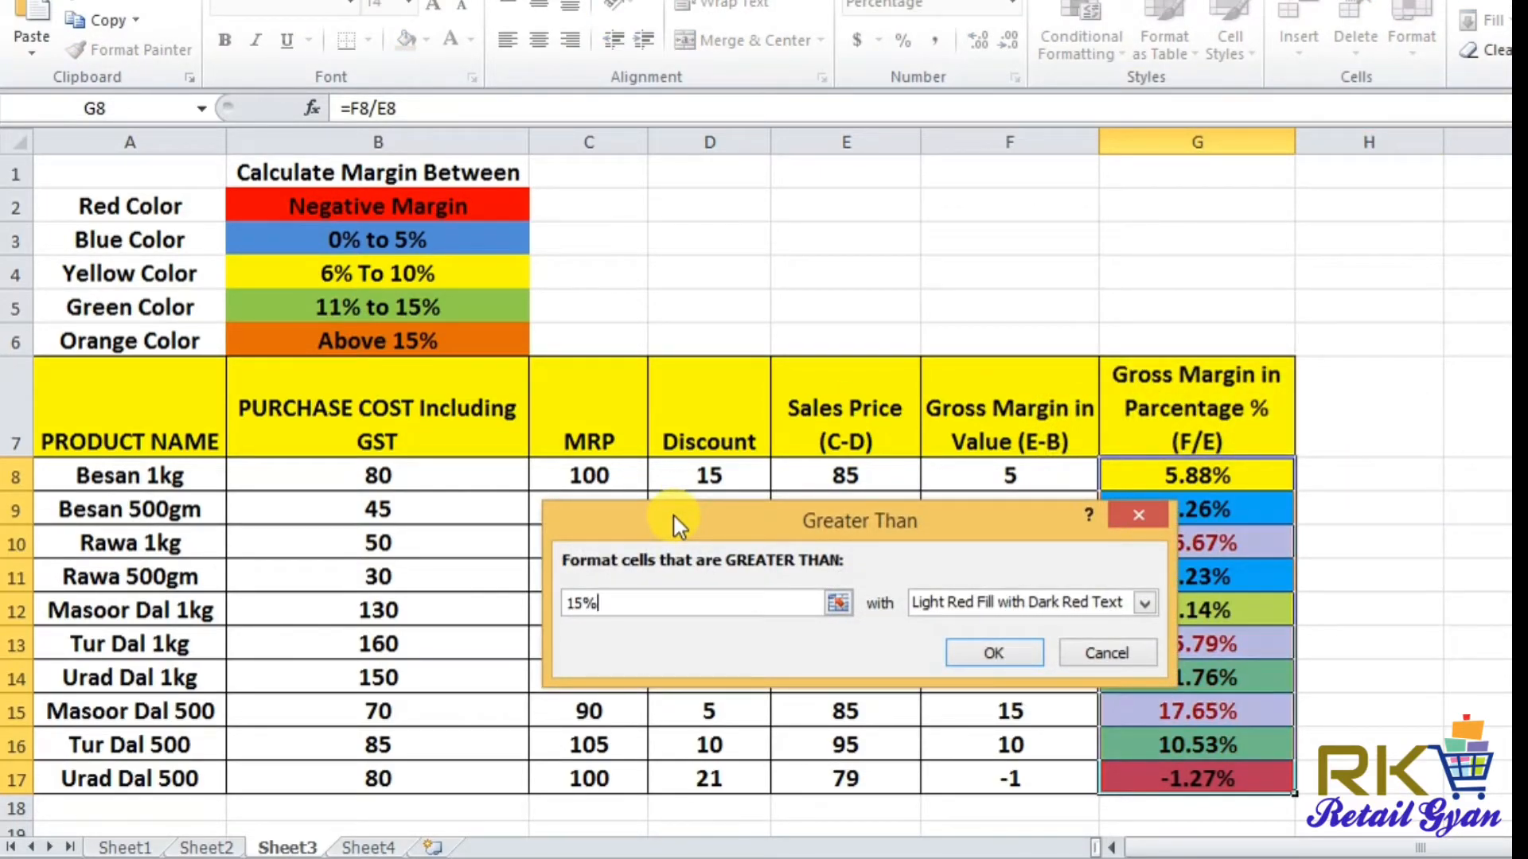
pyautogui.click(1147, 604)
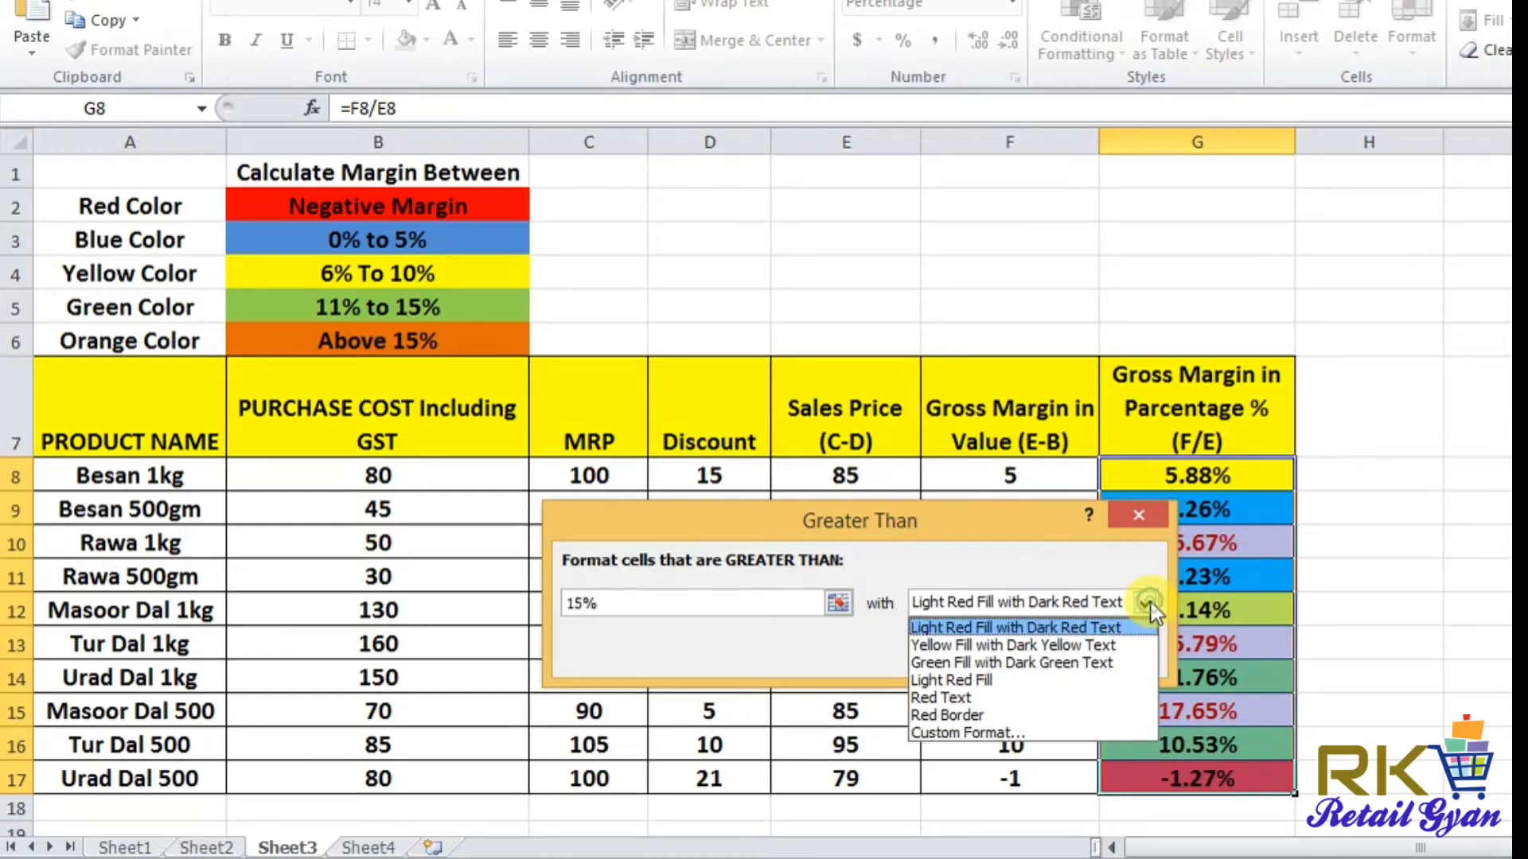
pyautogui.click(1058, 733)
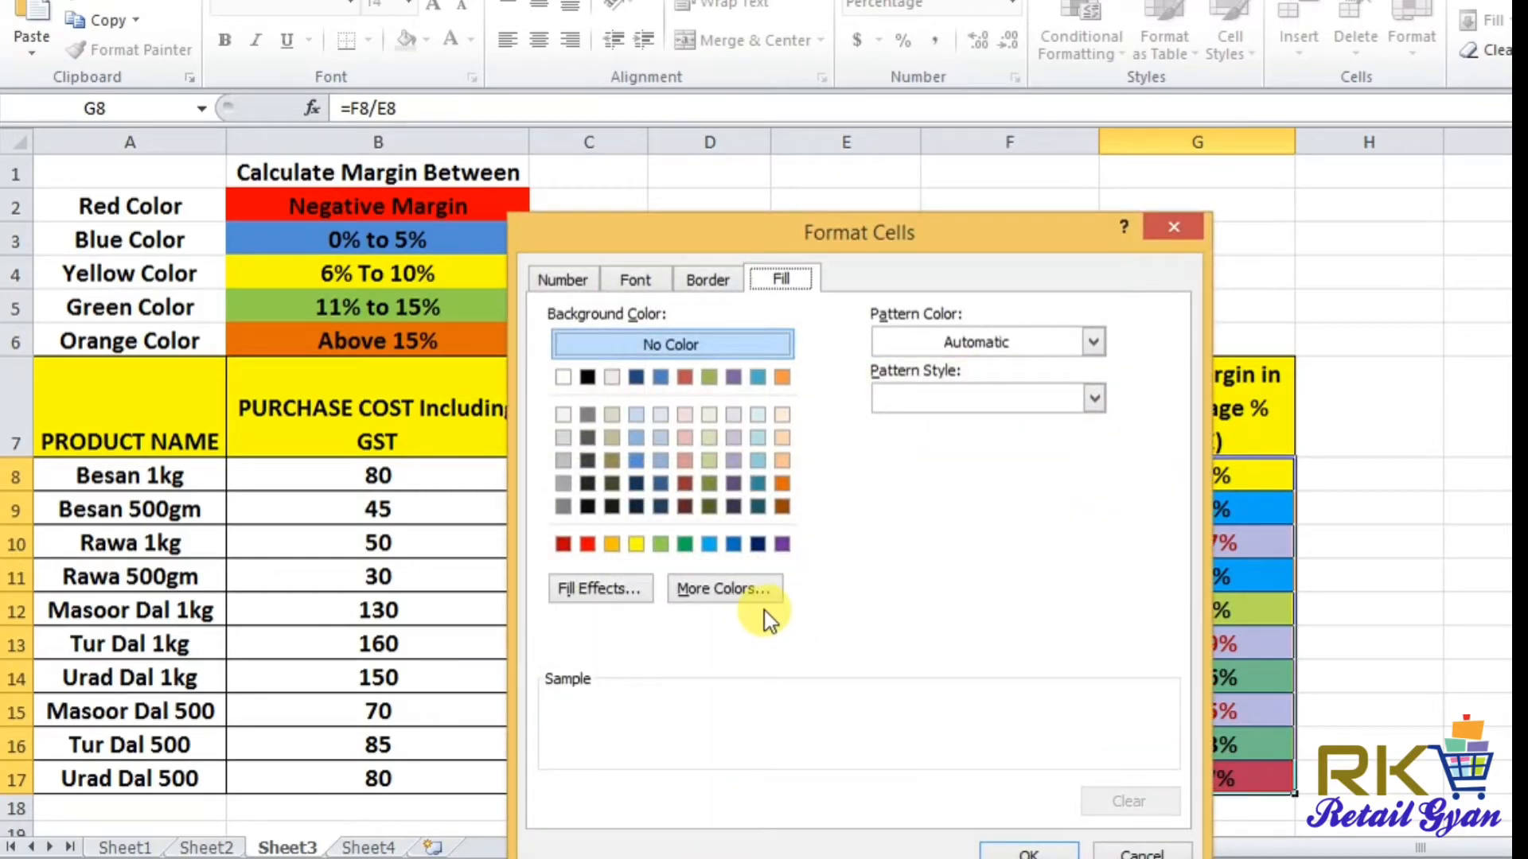
pyautogui.click(782, 483)
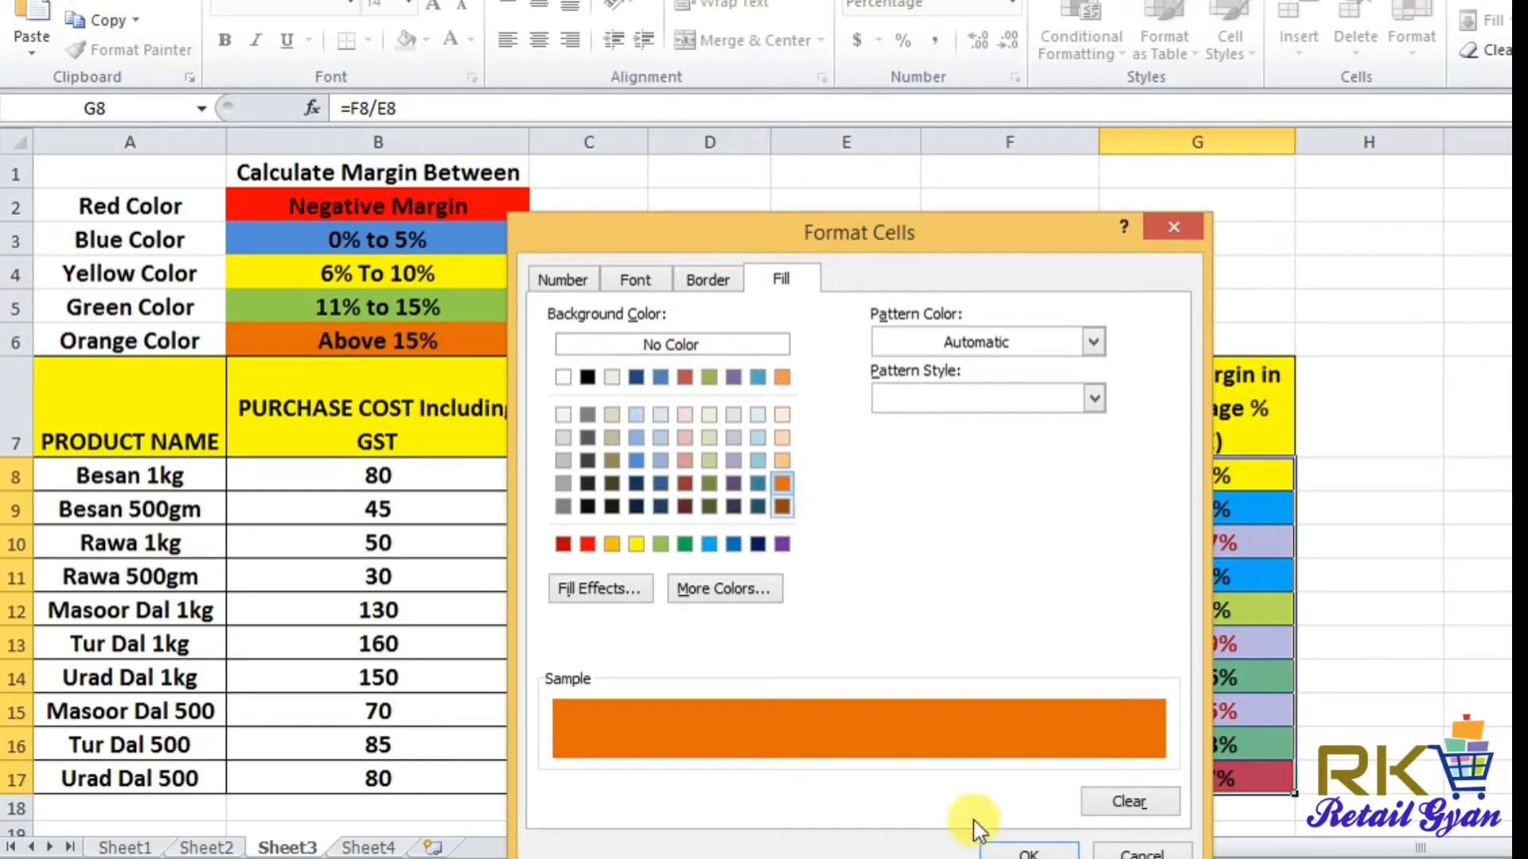
pyautogui.click(1026, 853)
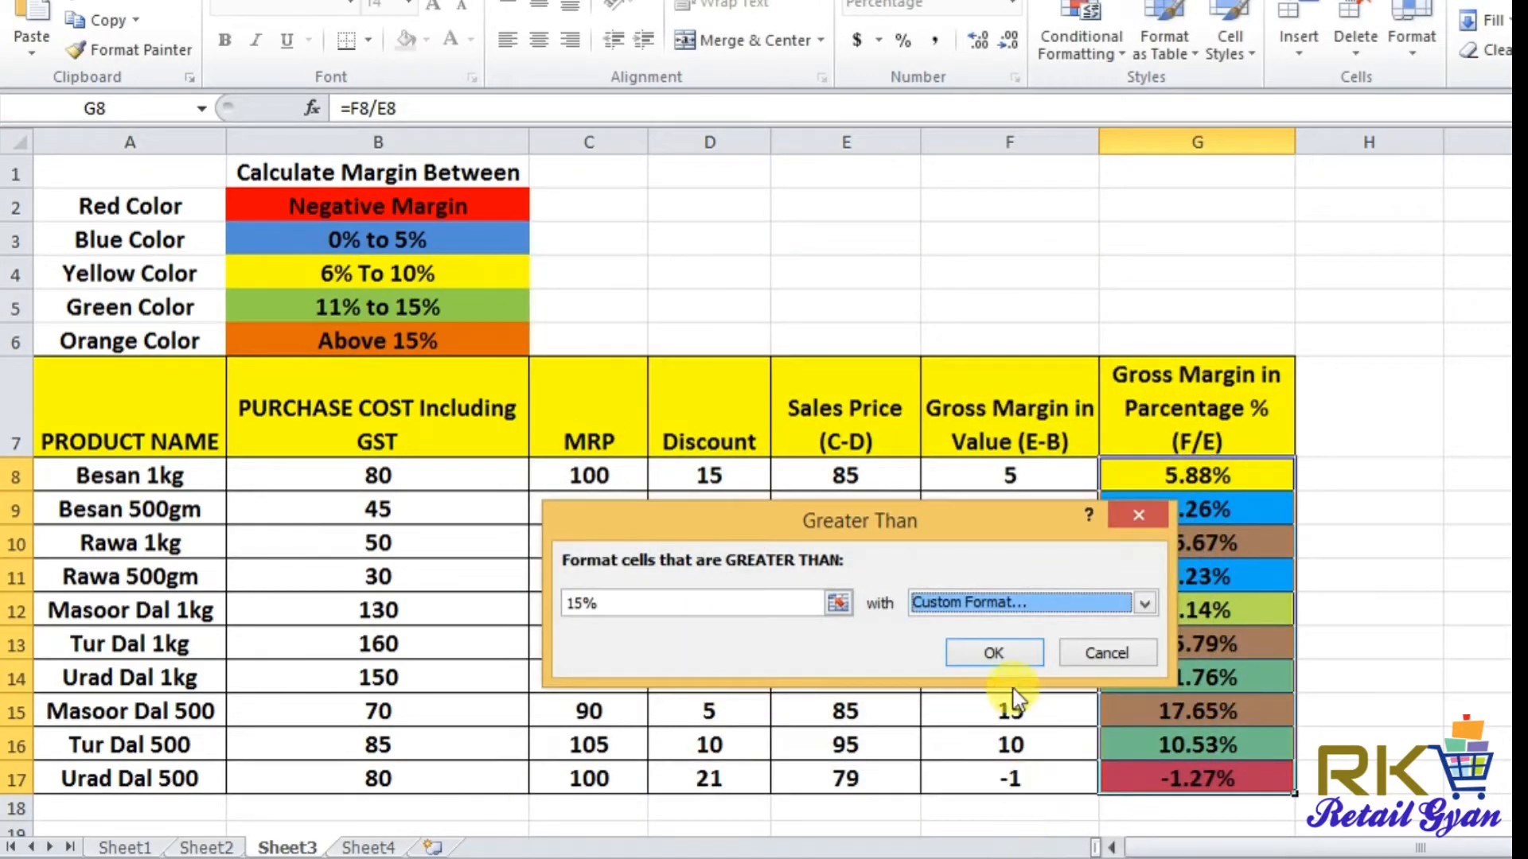
pyautogui.click(996, 654)
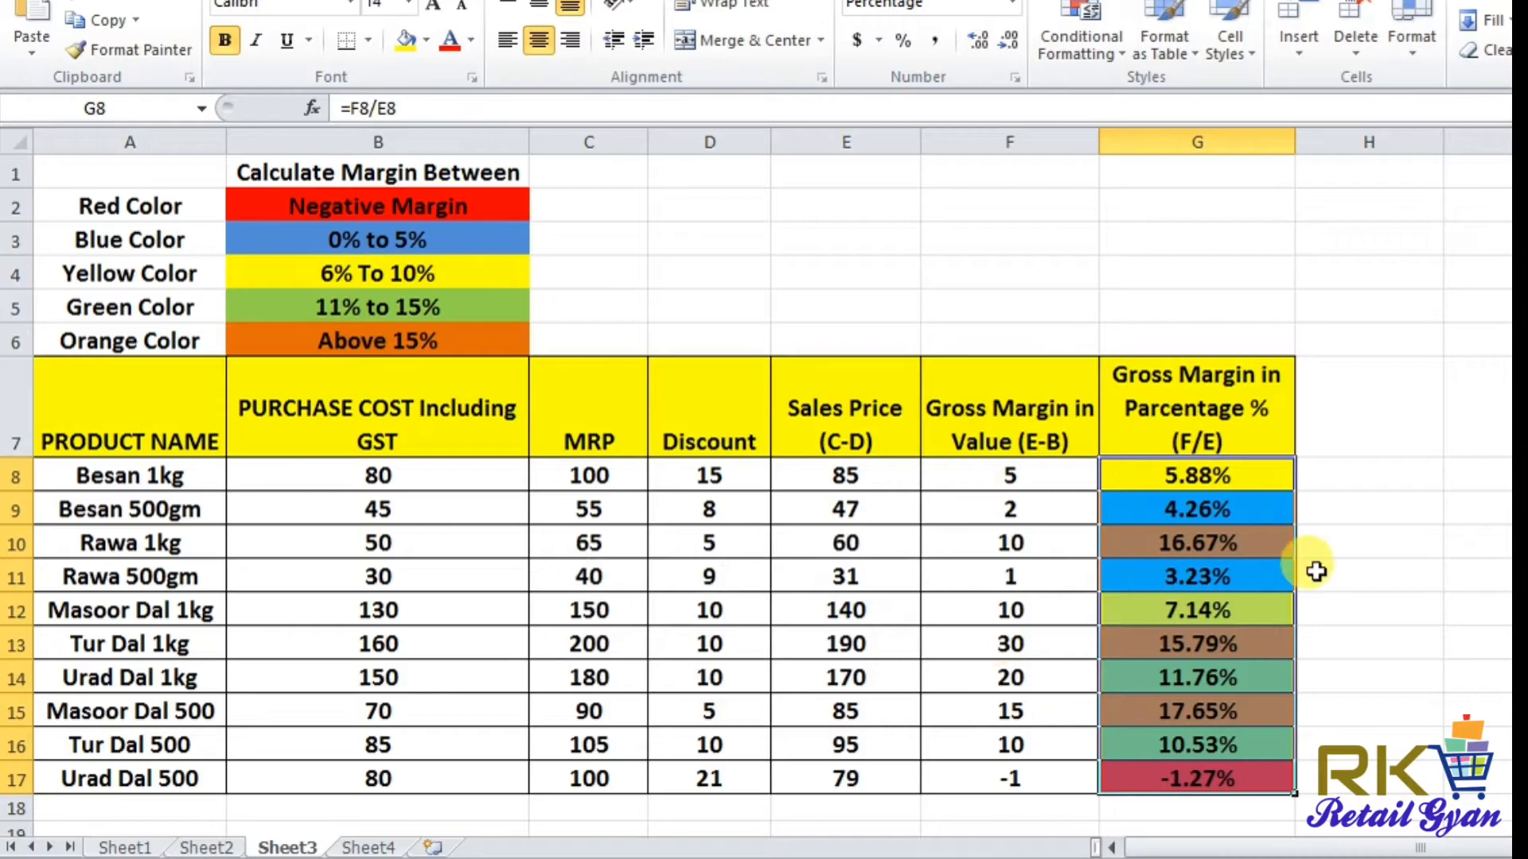
pyautogui.click(1375, 571)
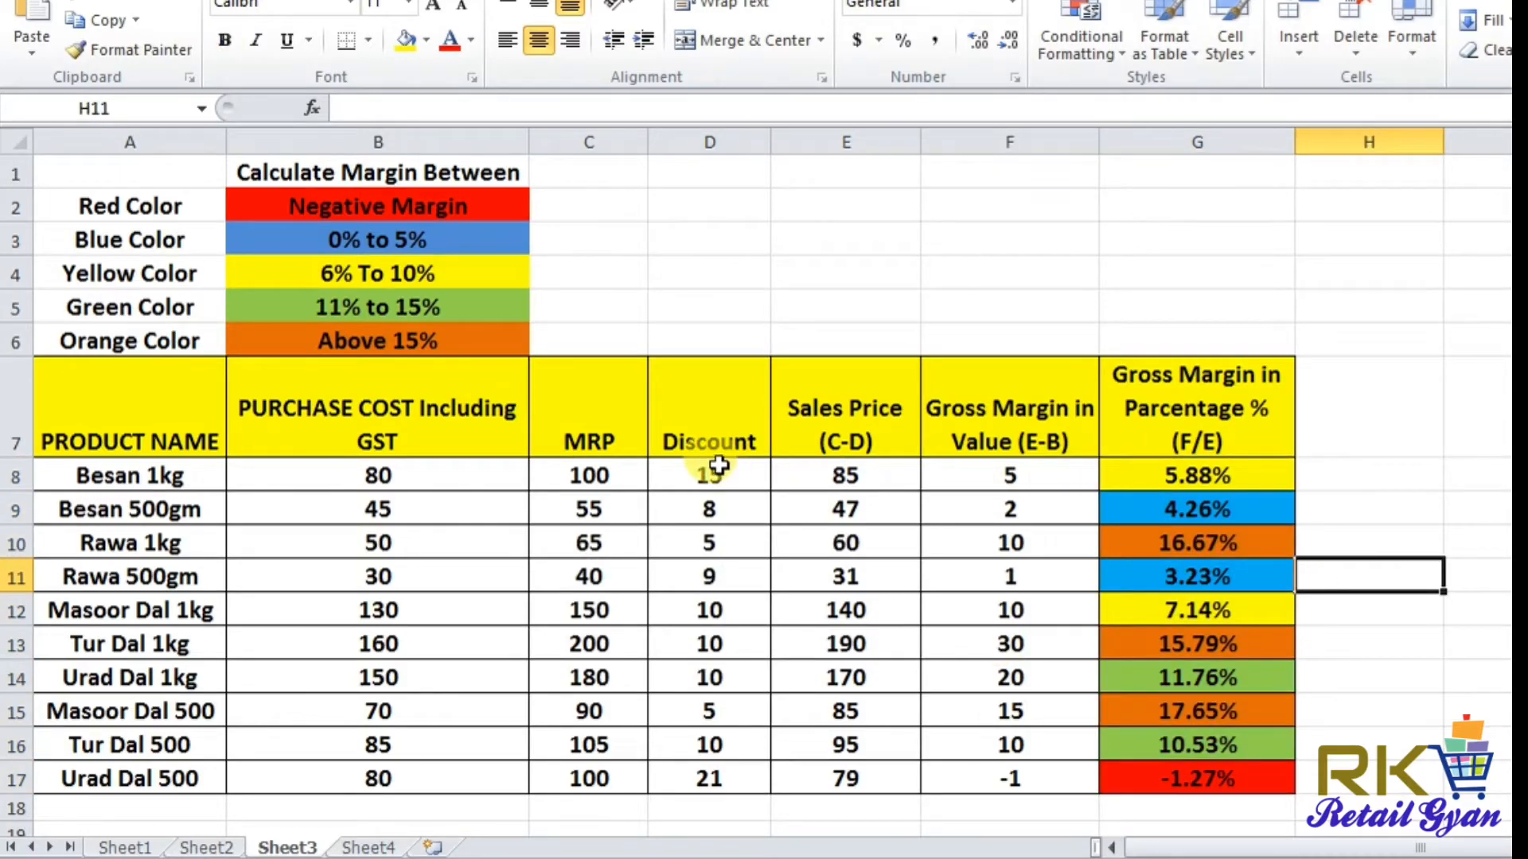
# Turn on filtering for the table's header row 7, then deselect the row
pyautogui.click(15, 422)
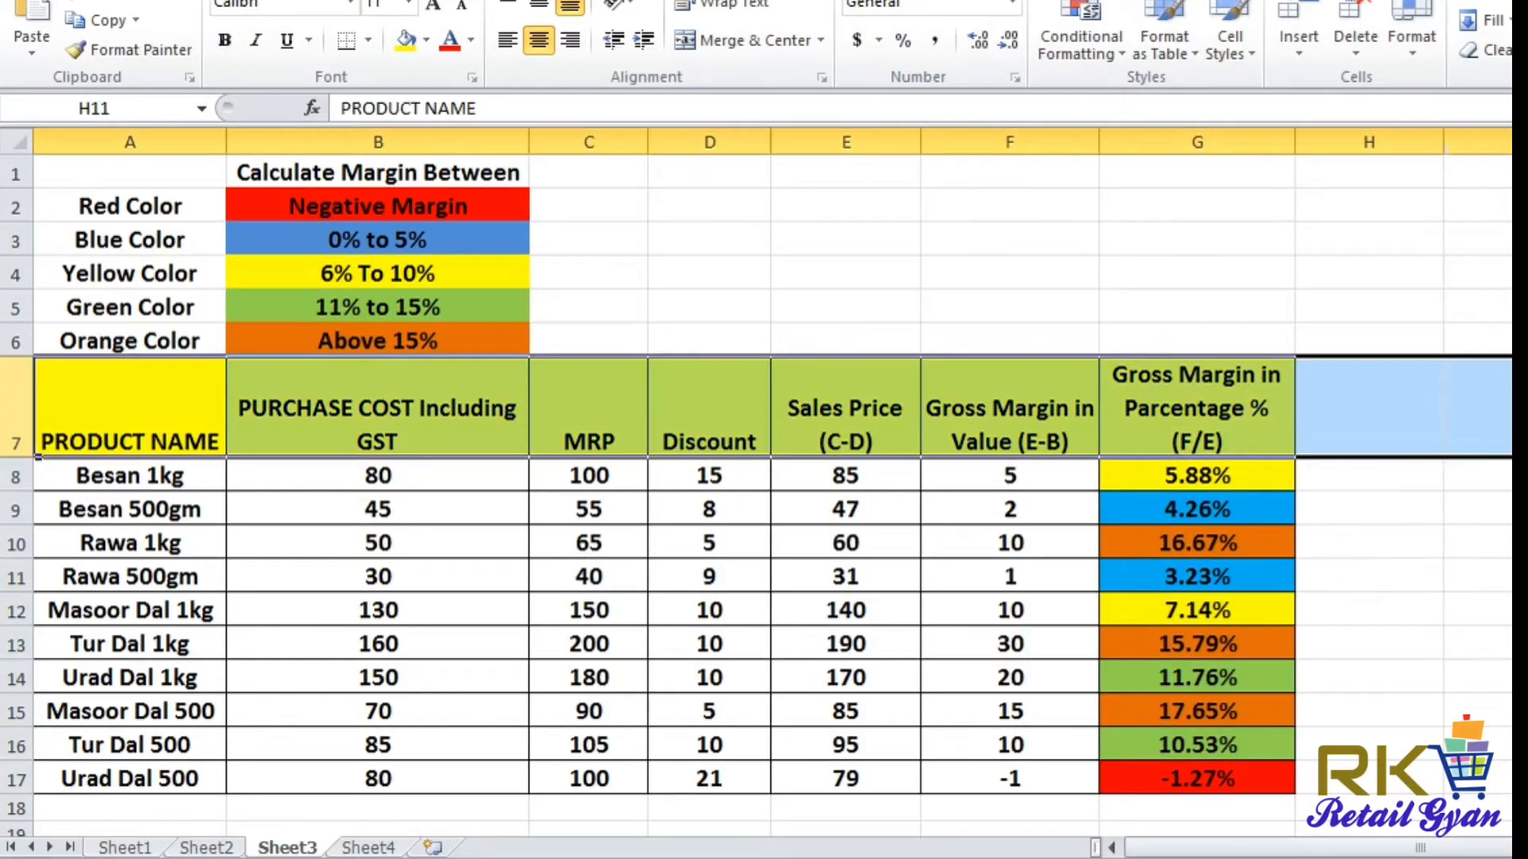
pyautogui.hotkey('alt', 'd')
pyautogui.press('f')
pyautogui.press('f')
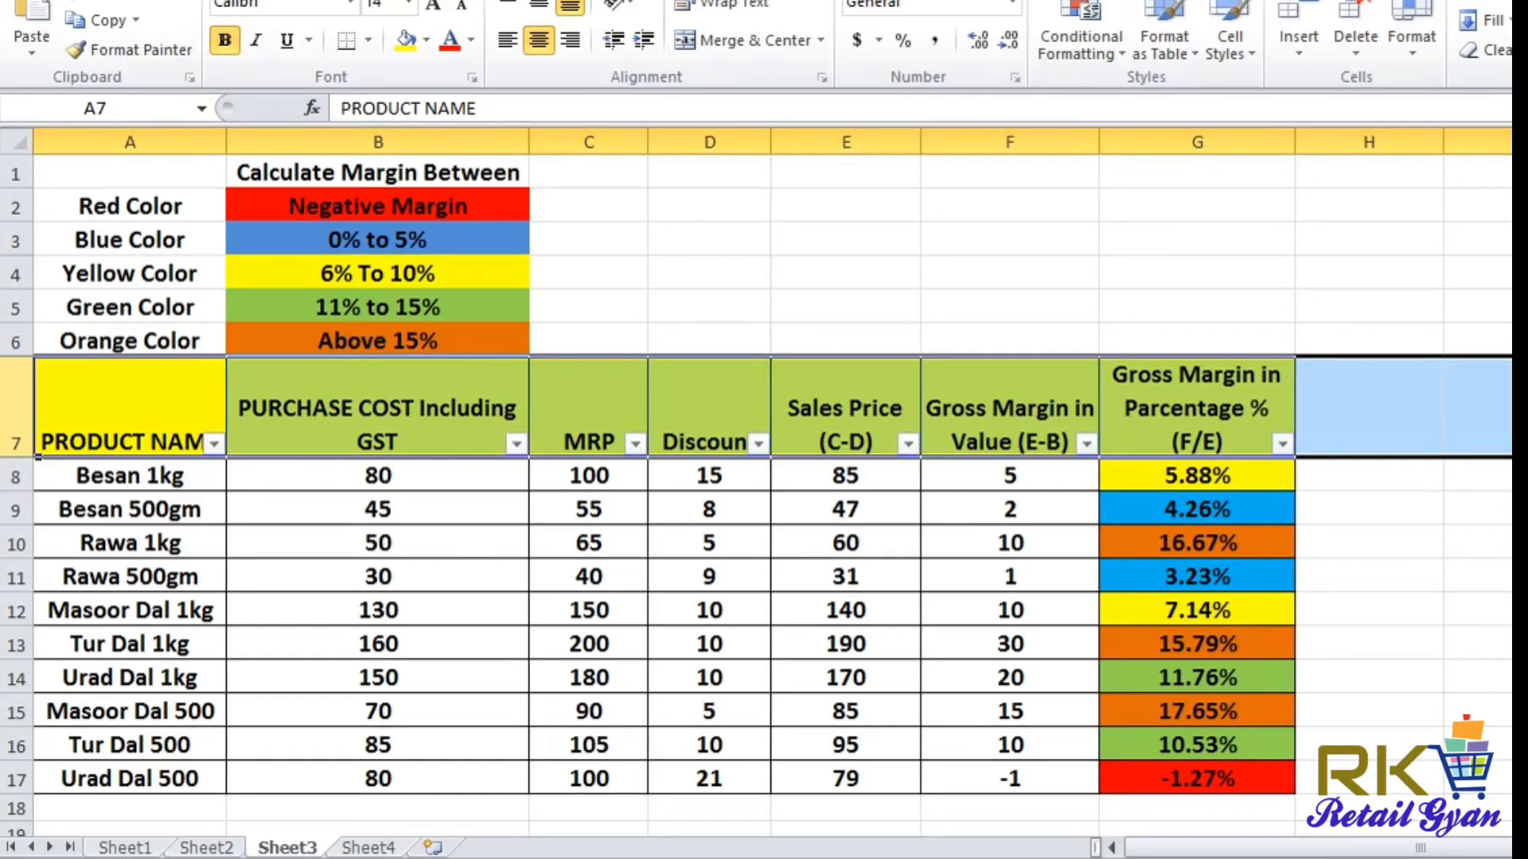
pyautogui.click(1356, 506)
# Filter the gross margin percentage column by the blue cell color
pyautogui.click(1281, 443)
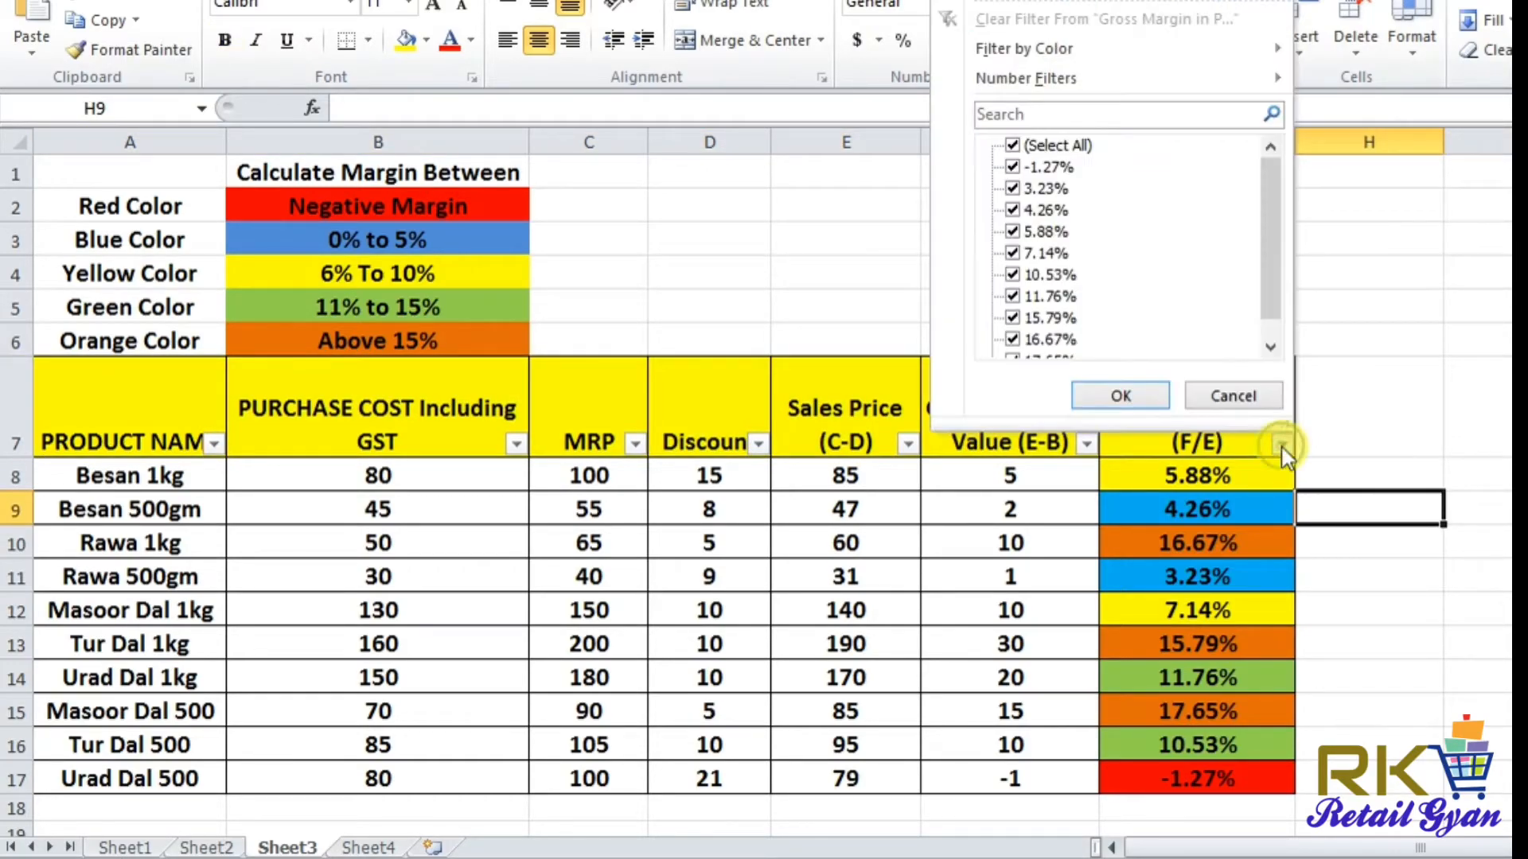
pyautogui.moveTo(1188, 88)
pyautogui.moveTo(1177, 58)
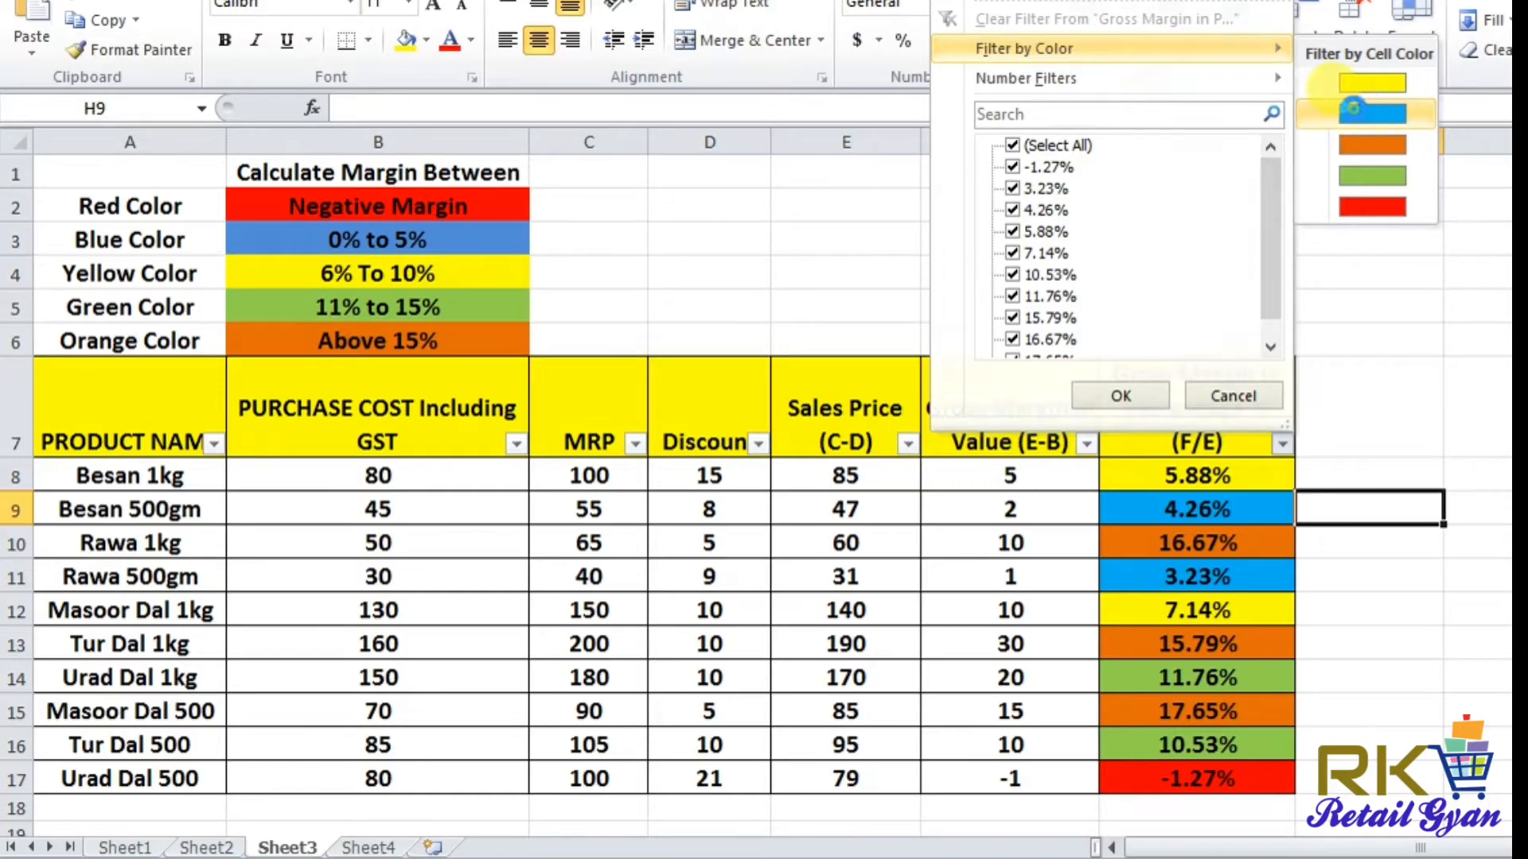
pyautogui.click(1353, 111)
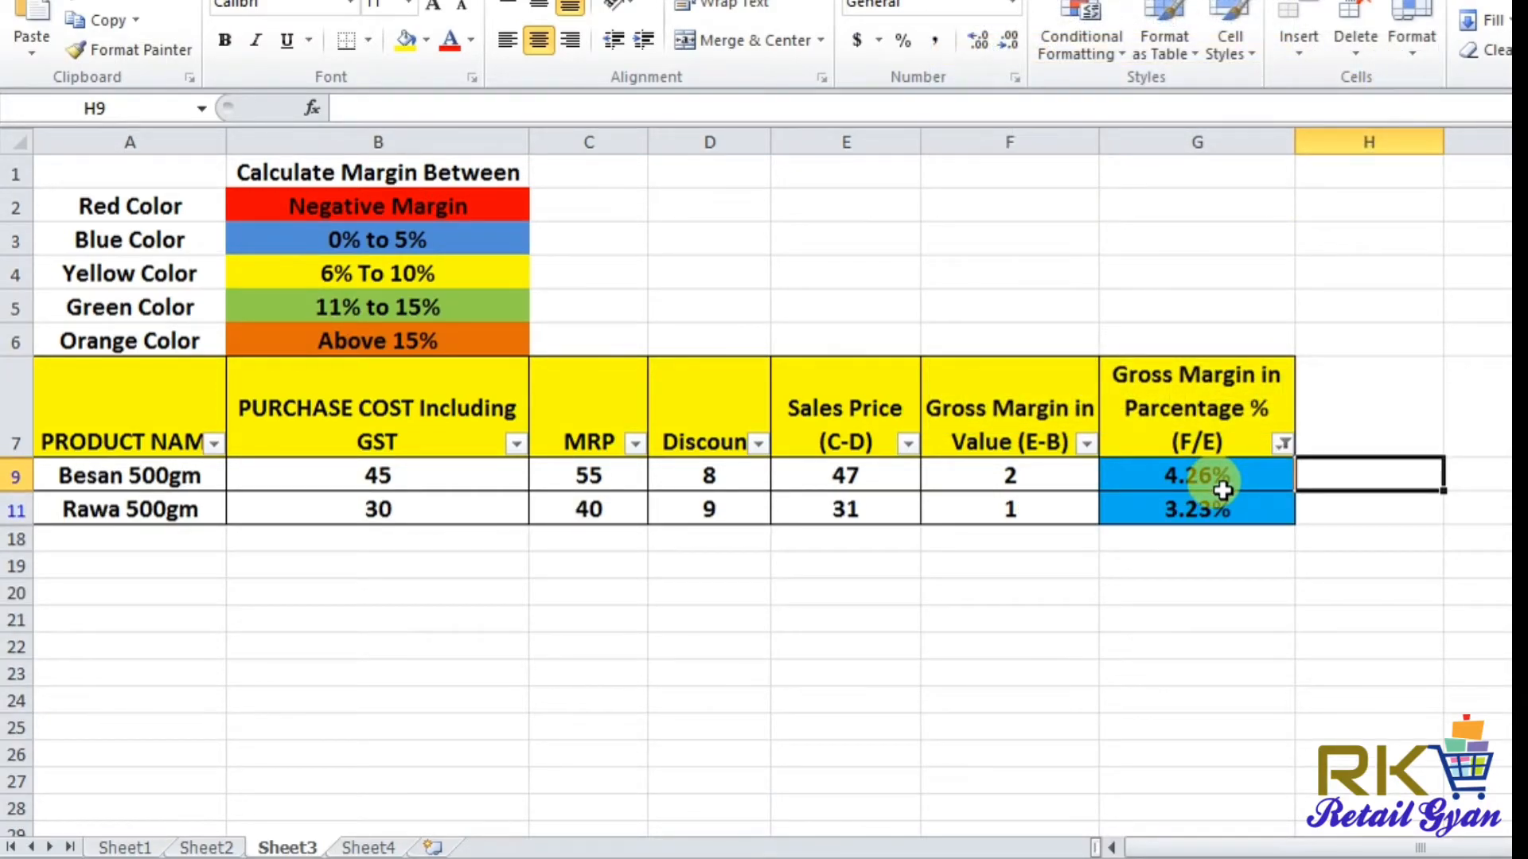
# Change the gross margin percentage column's color filter to show only the green cells
pyautogui.click(1282, 443)
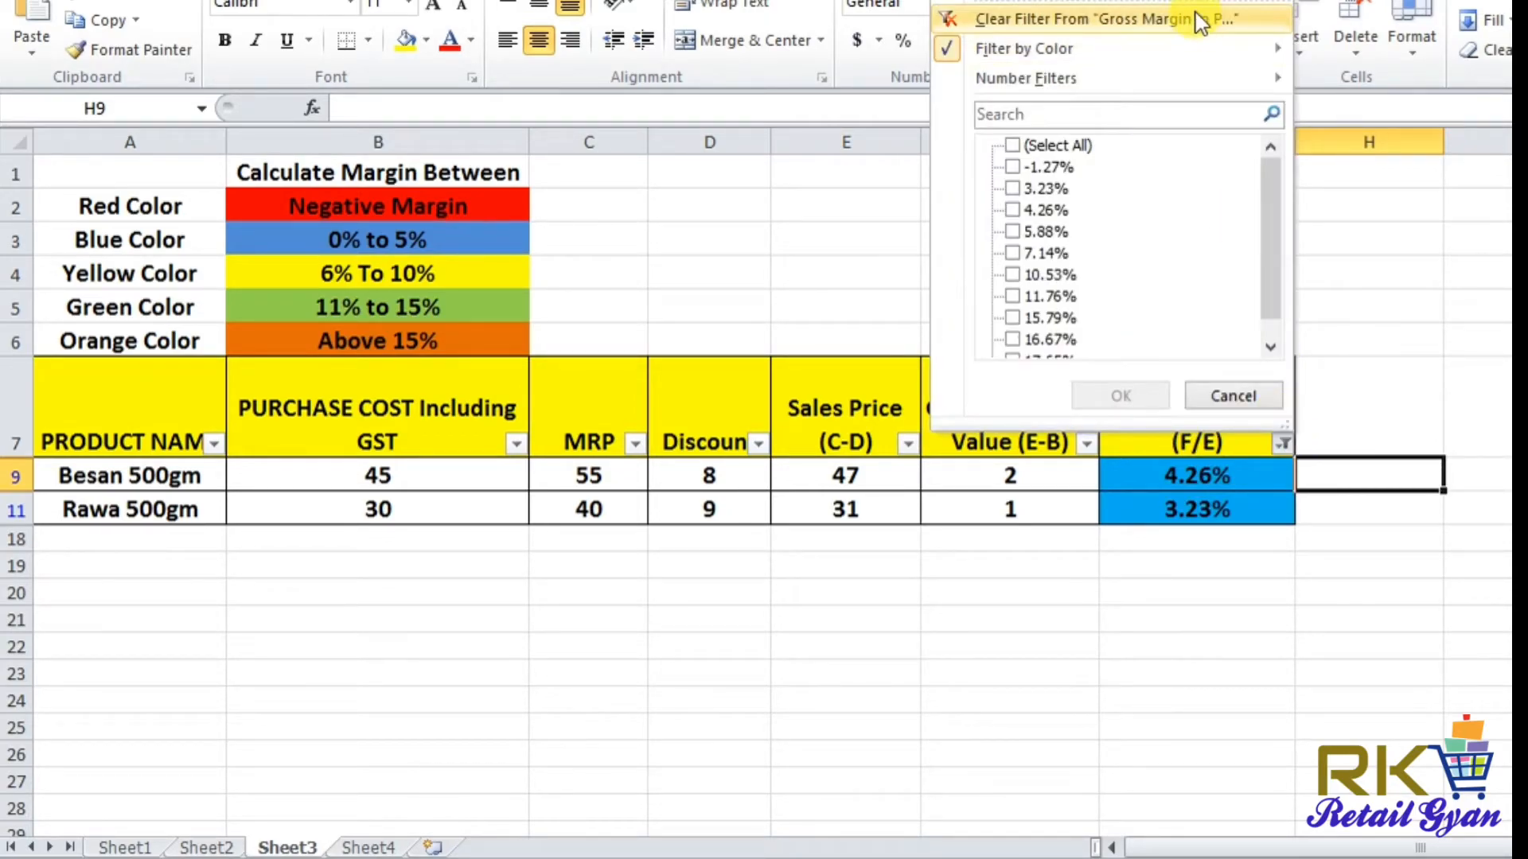
pyautogui.moveTo(1193, 55)
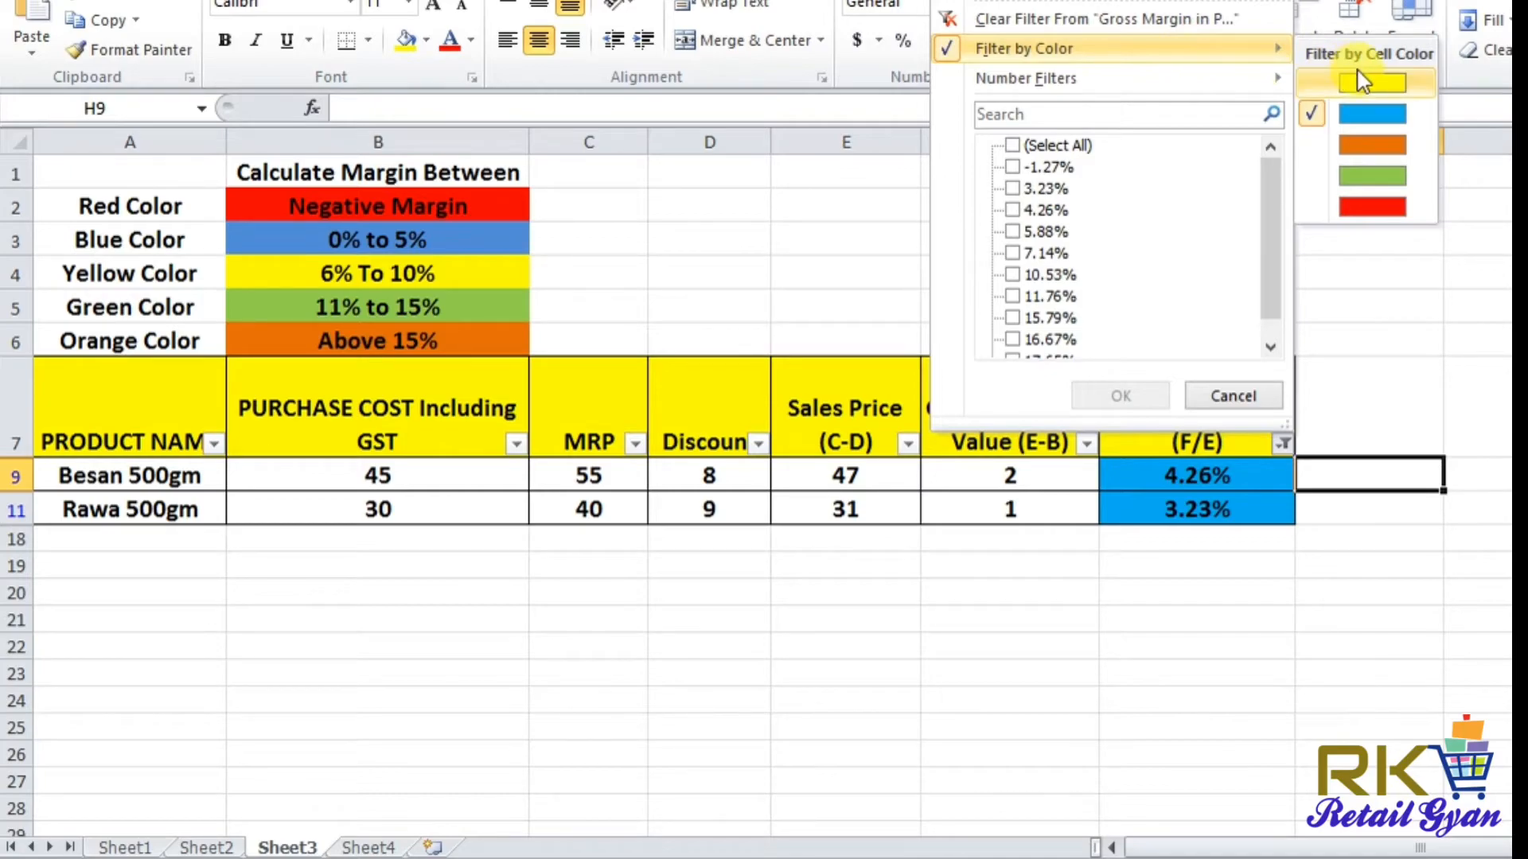
pyautogui.click(1365, 146)
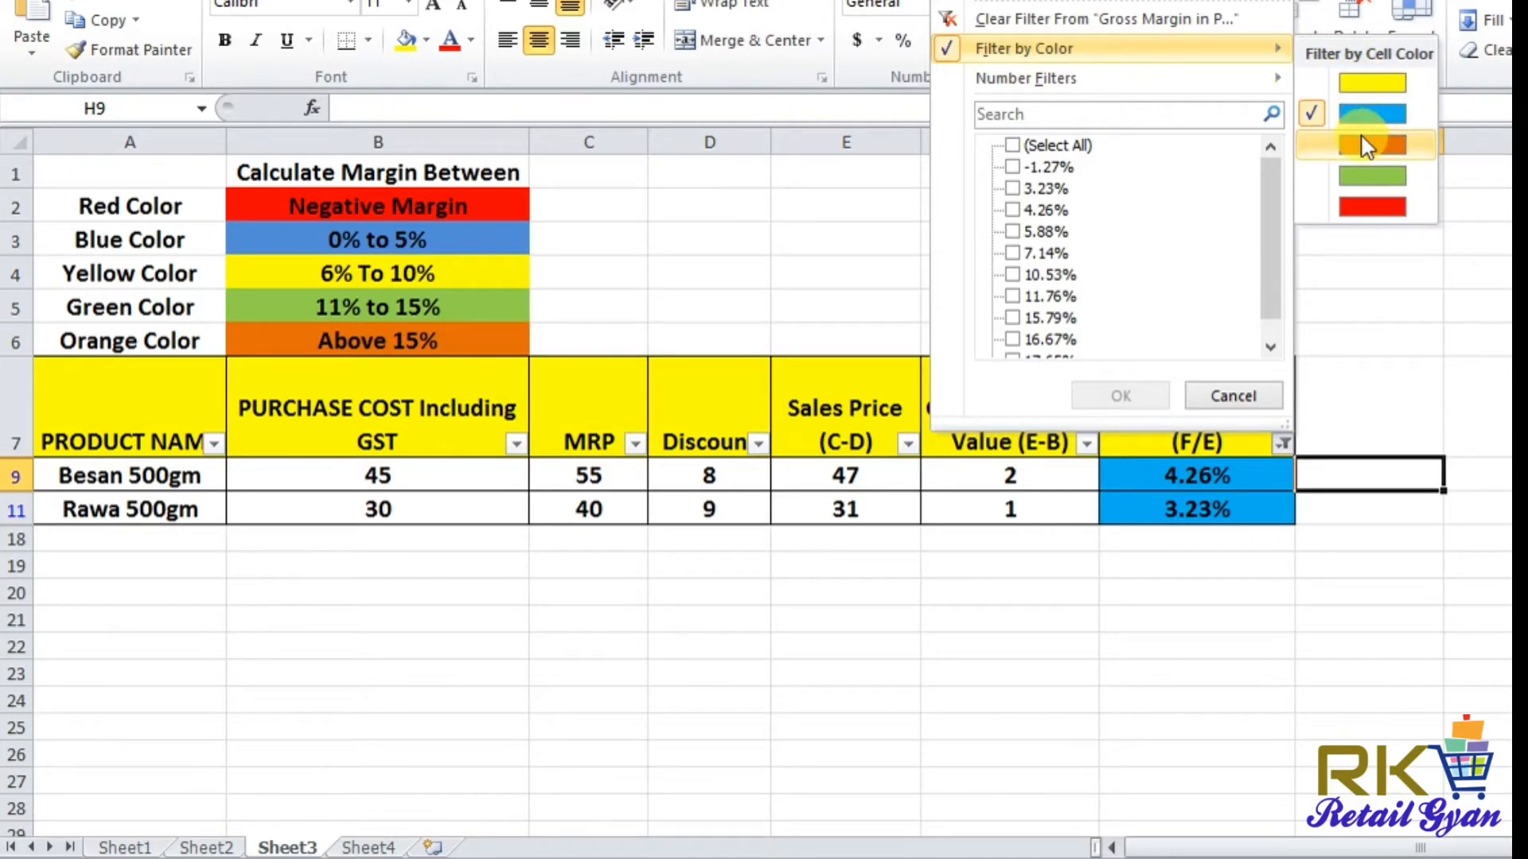
pyautogui.click(1369, 179)
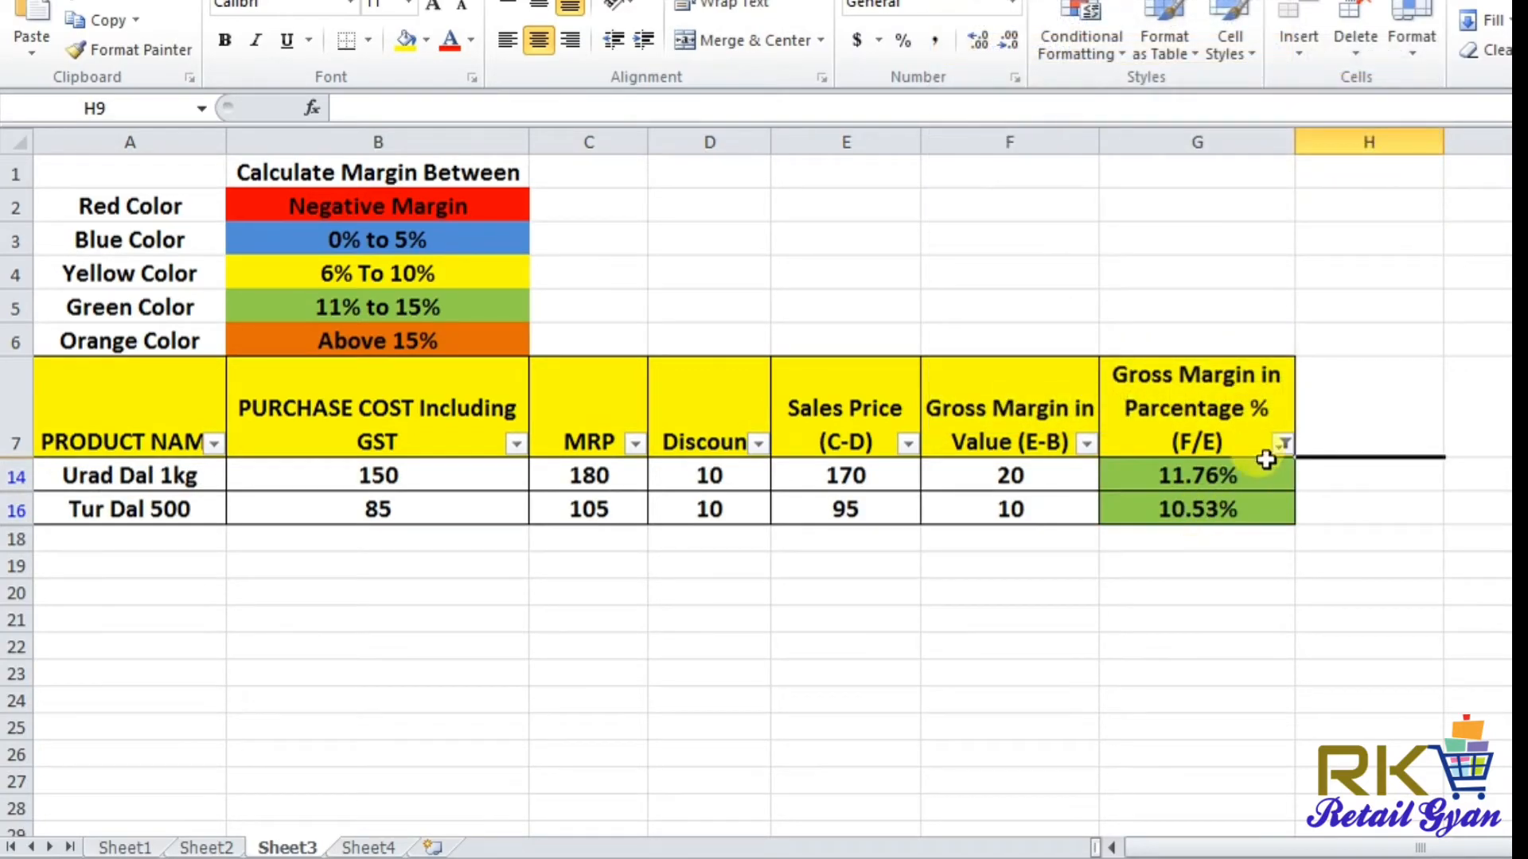
# Change the color filter on the gross margin percentage column to the red cells marking negative margins
pyautogui.click(1284, 444)
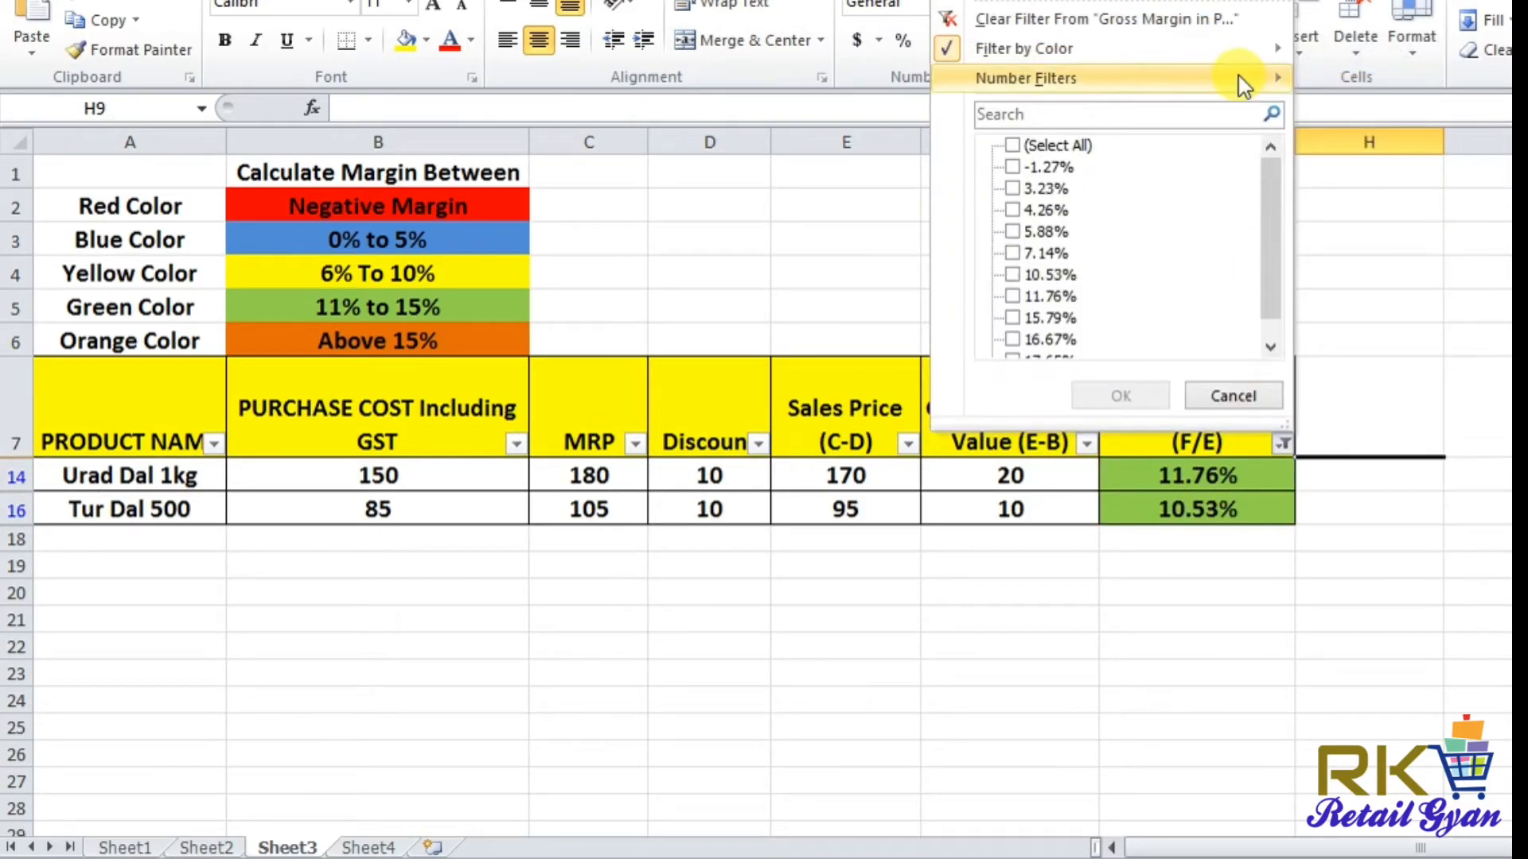
pyautogui.moveTo(1241, 53)
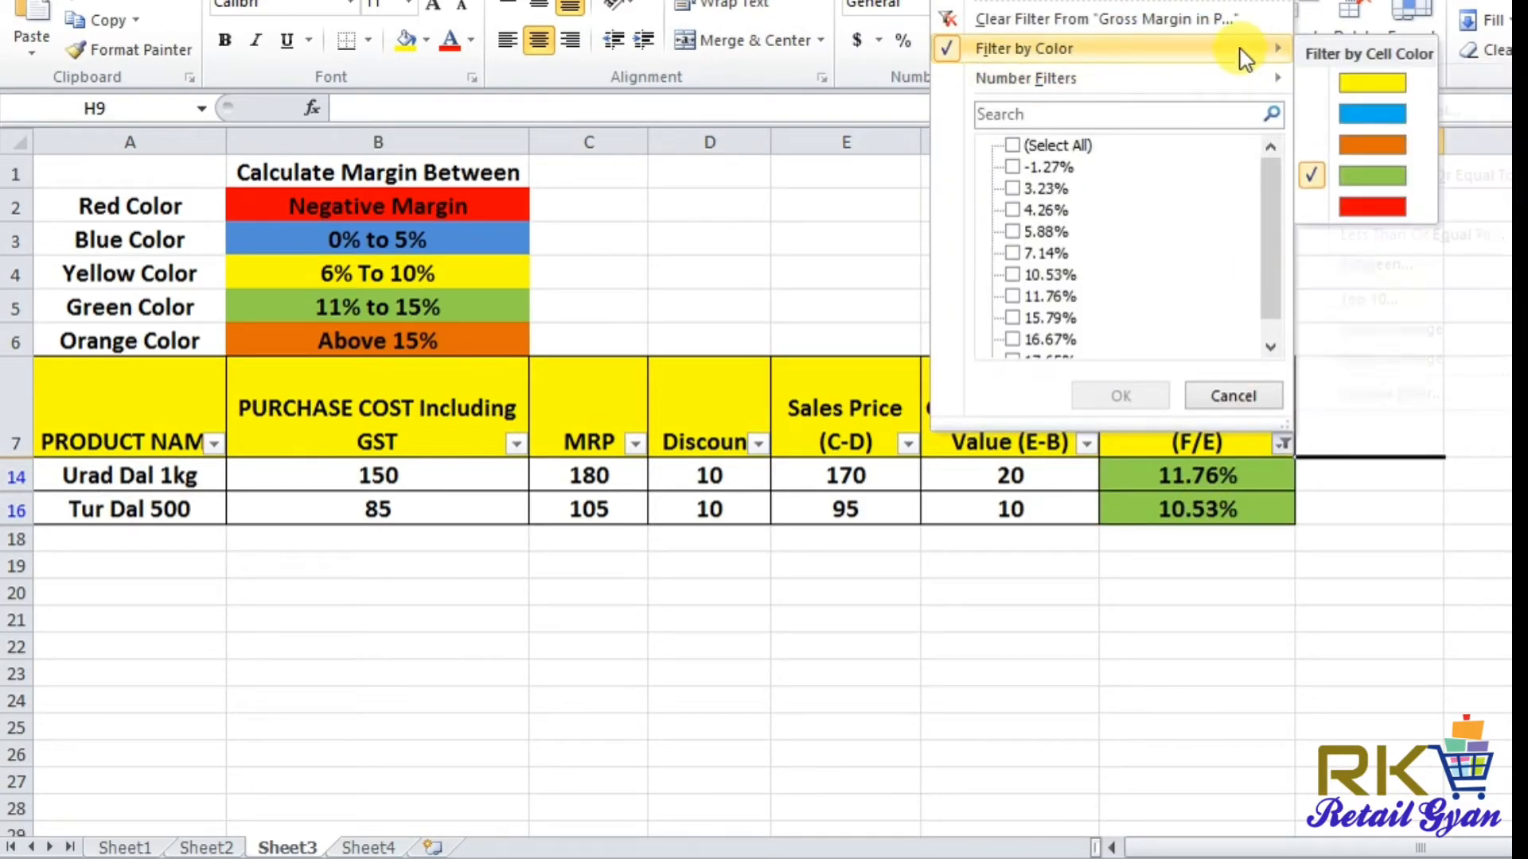
pyautogui.click(1388, 214)
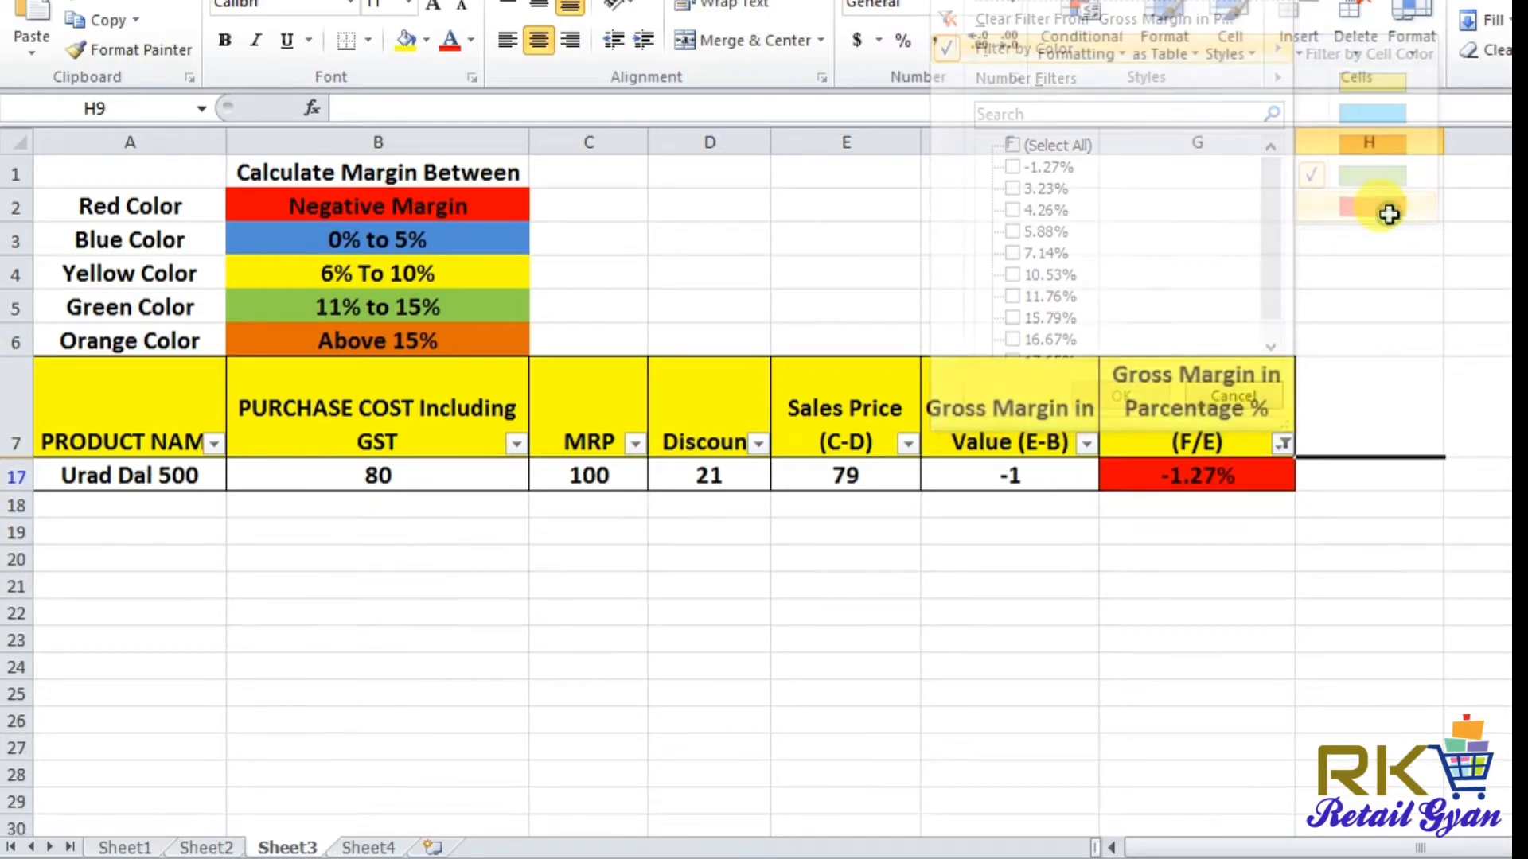
# Switch the gross margin percentage column's color filter back to the blue cells
pyautogui.click(1283, 444)
pyautogui.moveTo(1262, 51)
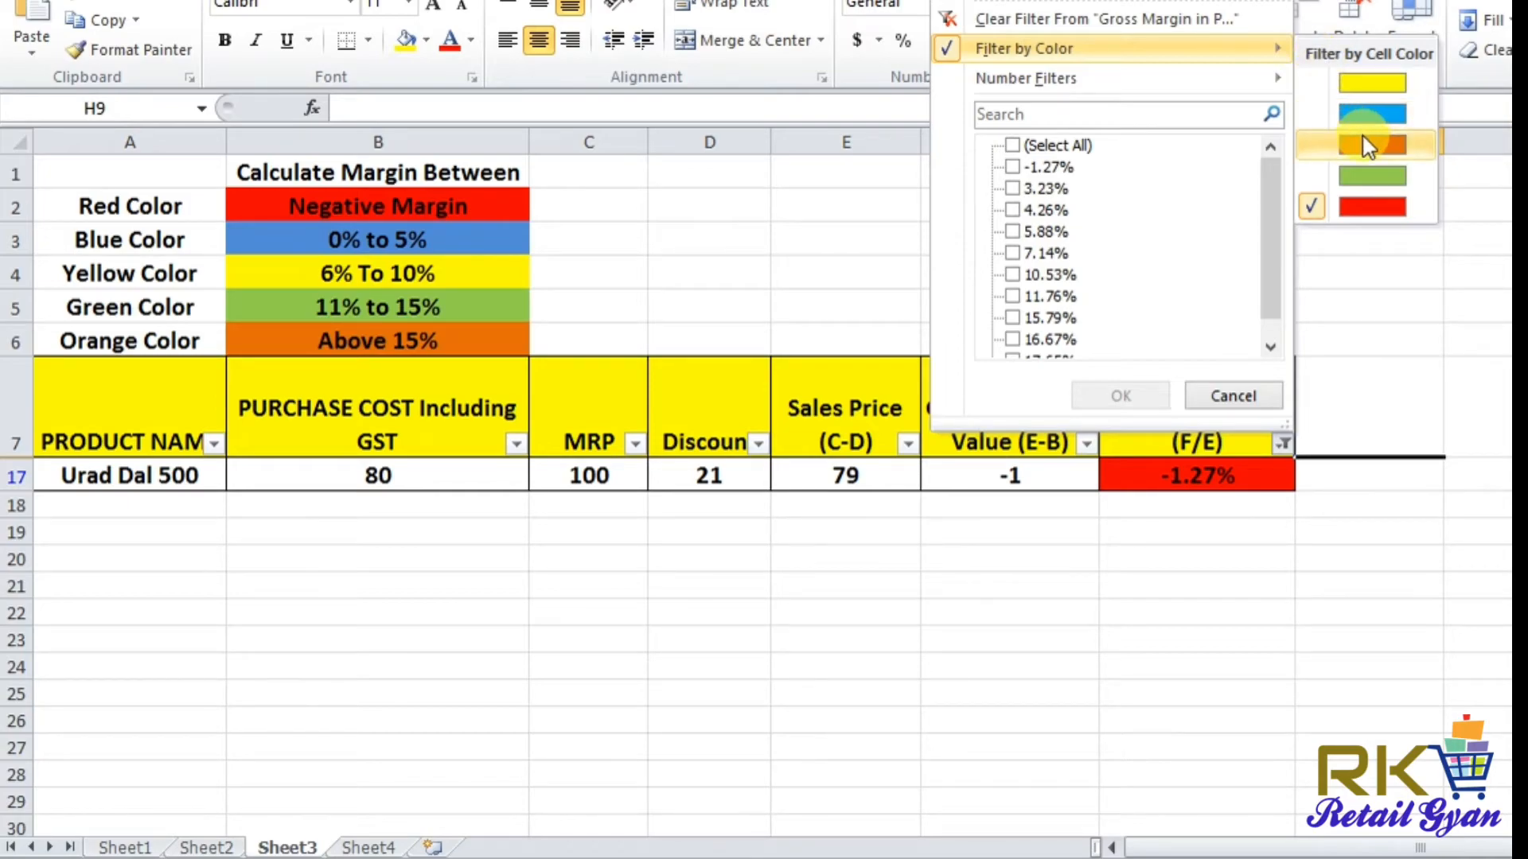
pyautogui.click(1372, 114)
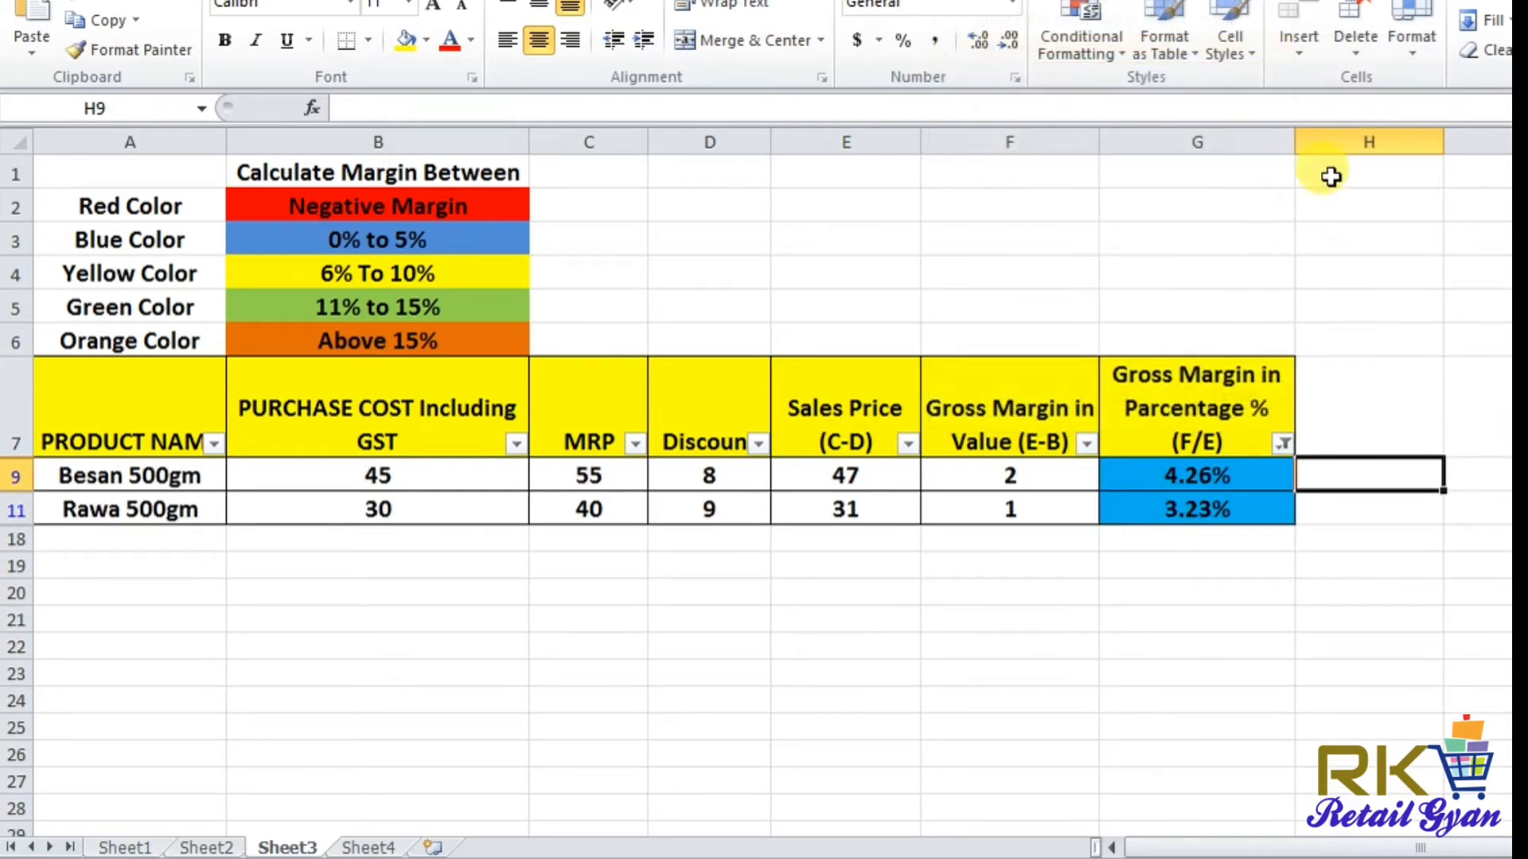
# Change the gross margin percentage column's color filter to show only the yellow cells
pyautogui.click(1282, 444)
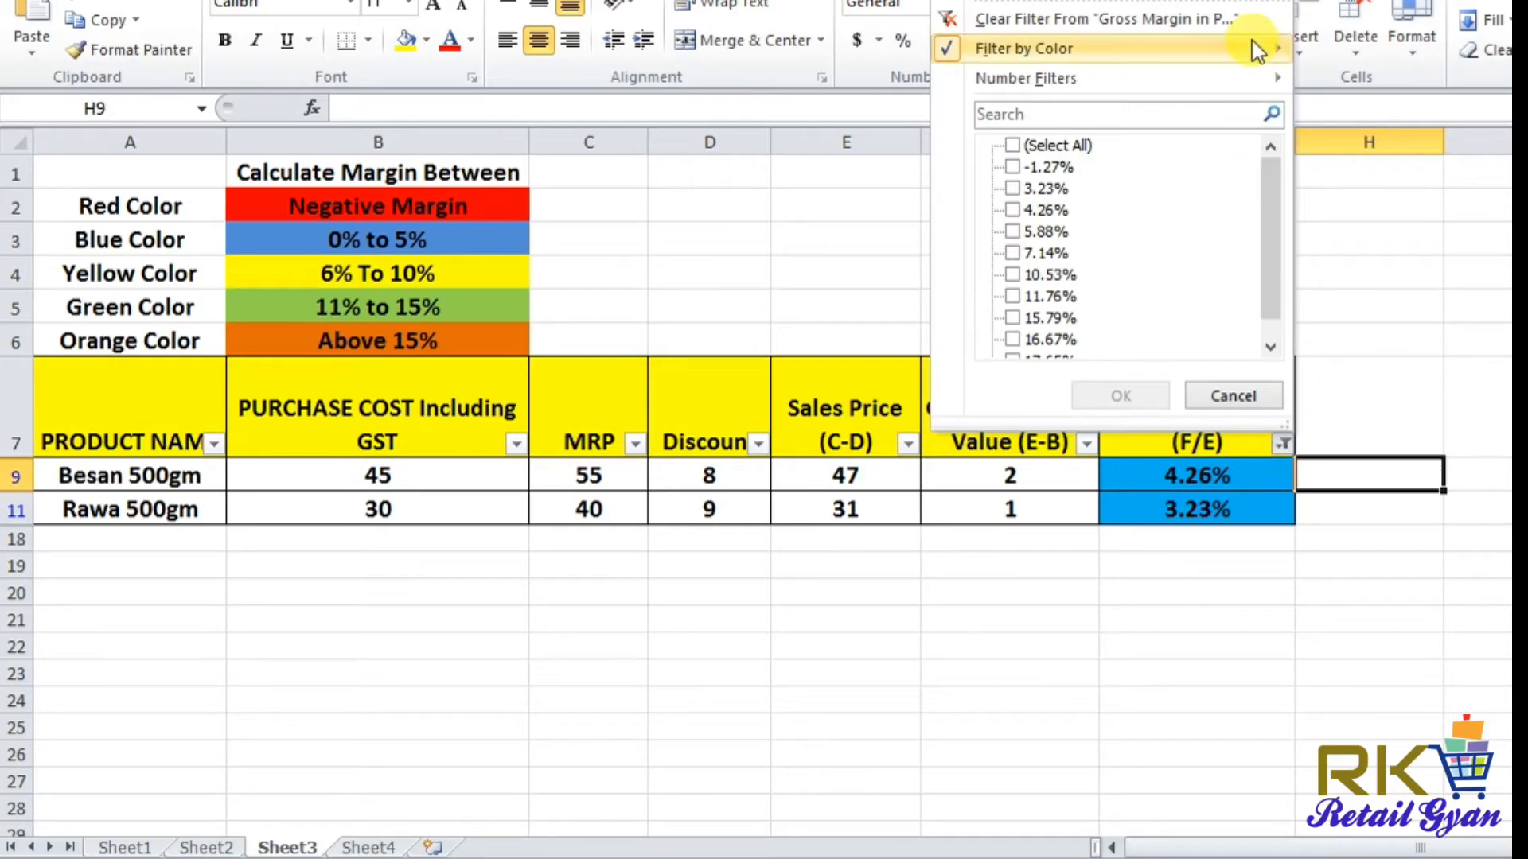
pyautogui.moveTo(1257, 51)
pyautogui.click(1372, 95)
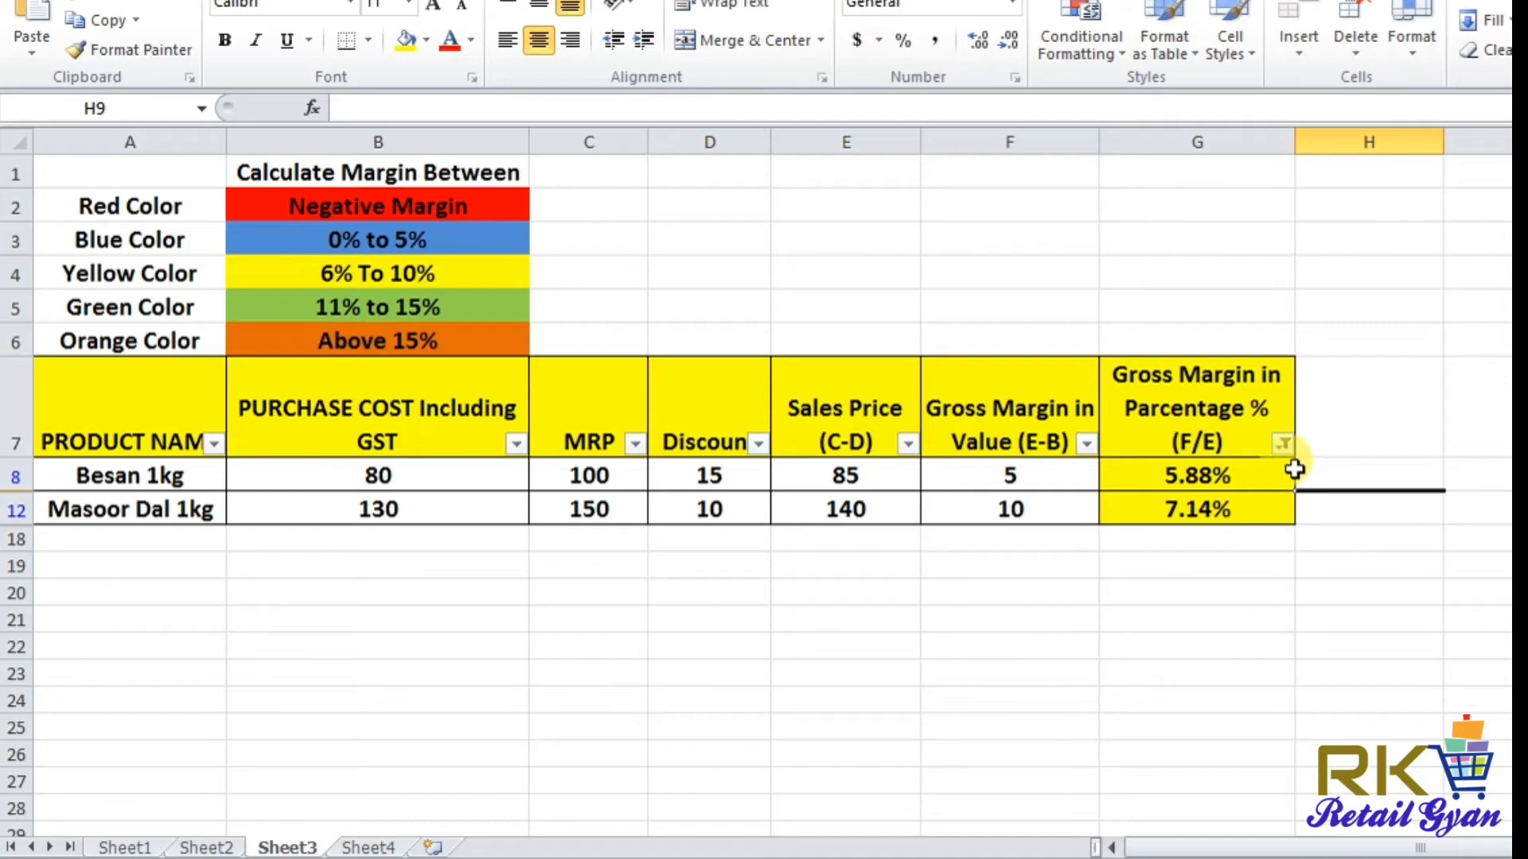
# Show all rows again by selecting every value in the gross margin percentage filter, then select cell H12
pyautogui.click(1282, 443)
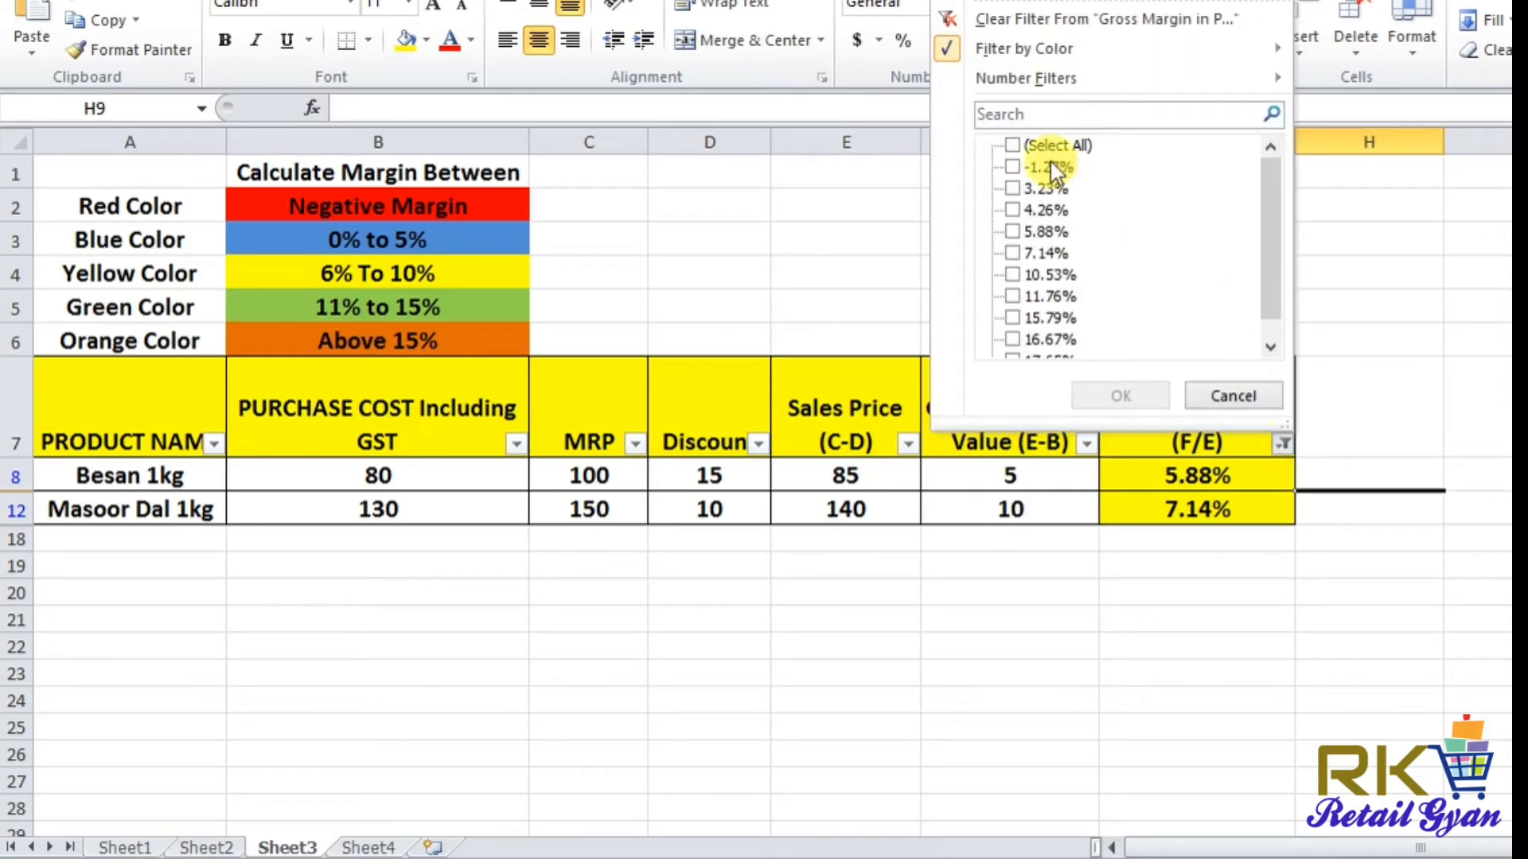
pyautogui.click(1022, 145)
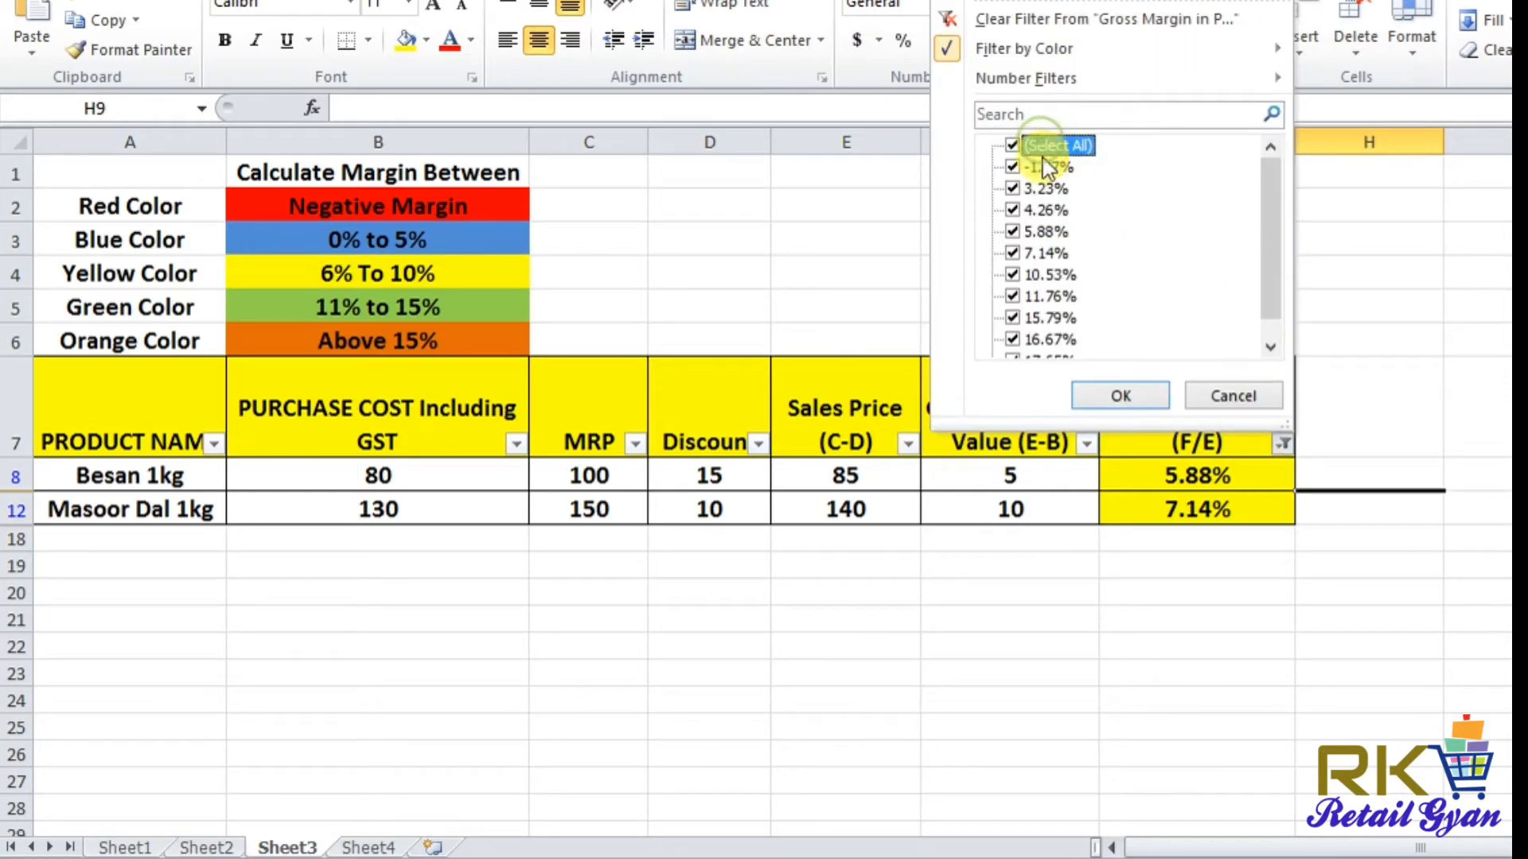
pyautogui.click(1122, 395)
pyautogui.click(1359, 621)
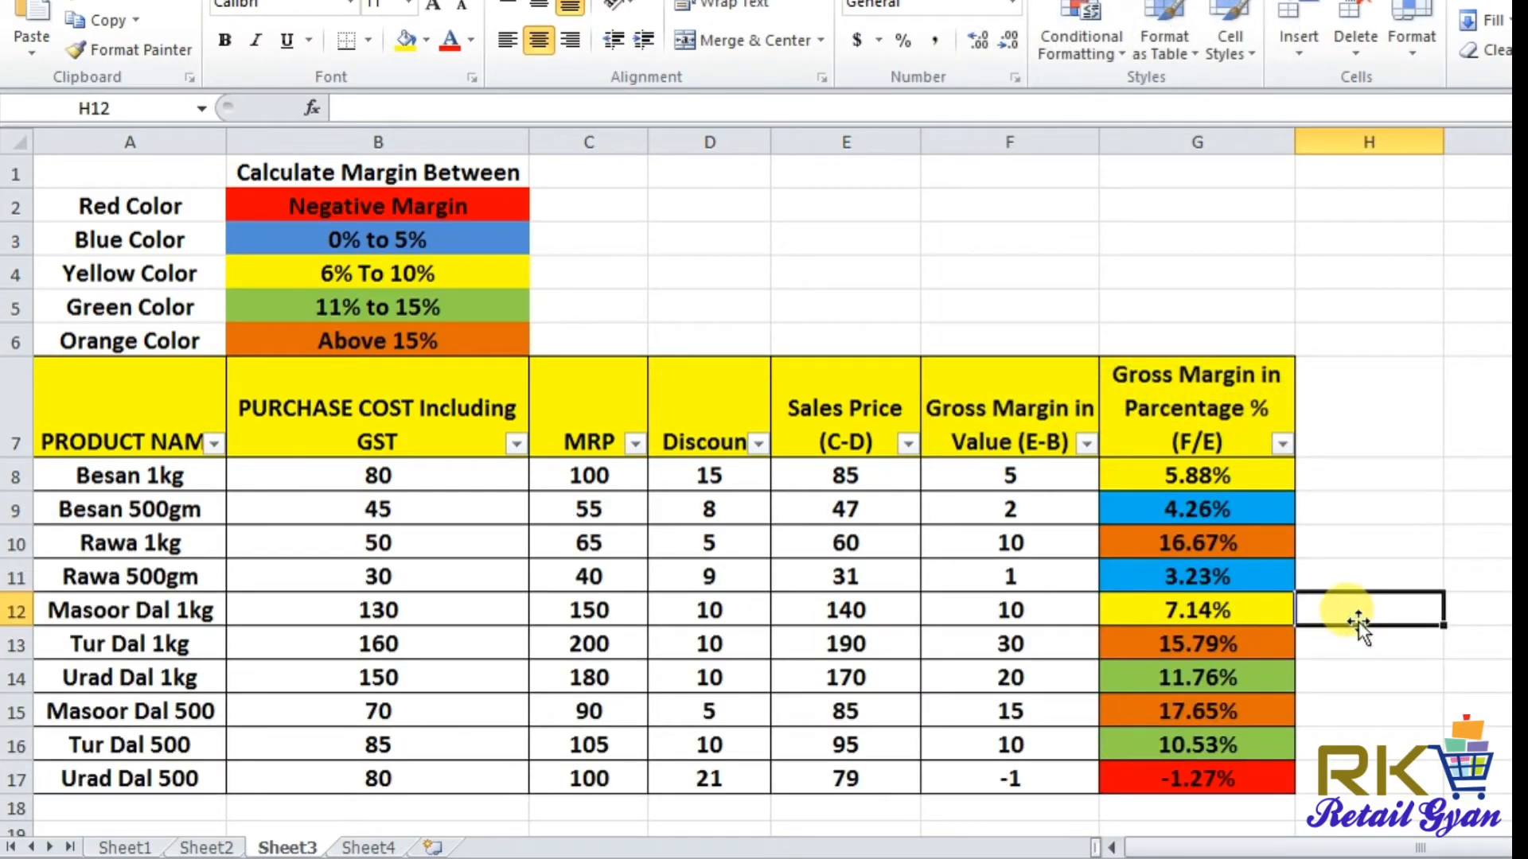